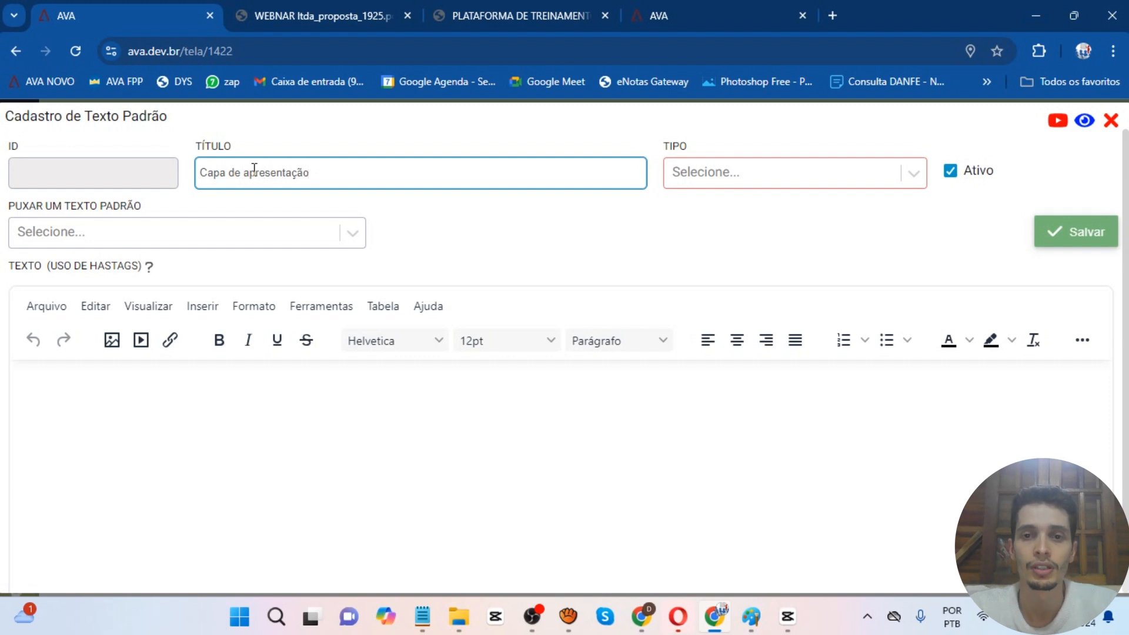
# - Set the standard text's type to Contracapa
pyautogui.click(755, 171)
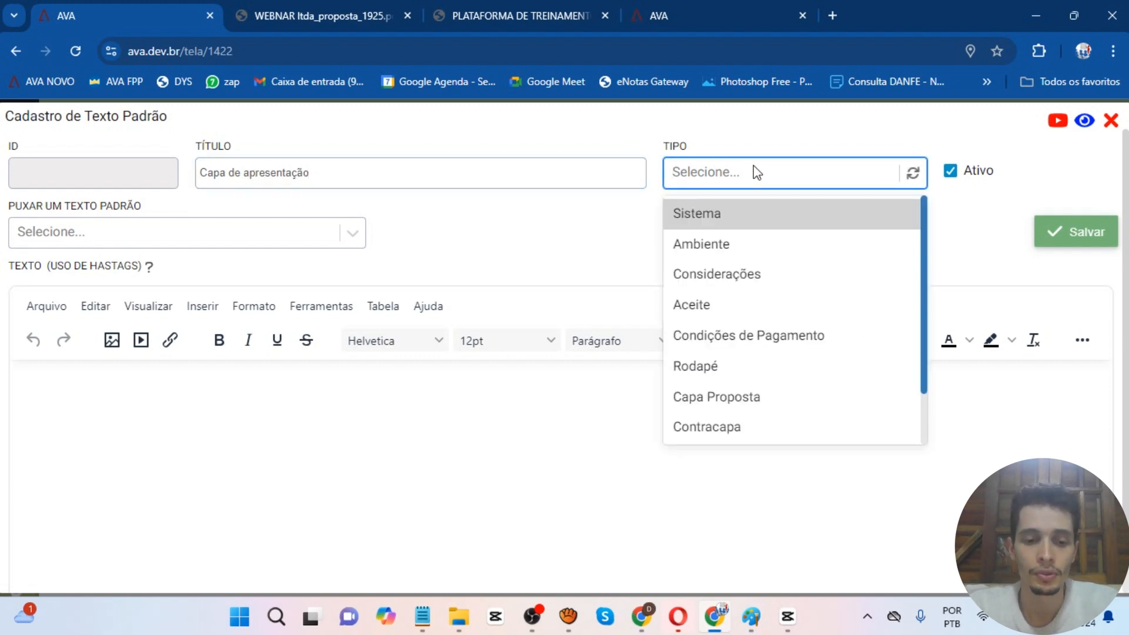
pyautogui.write('contra')
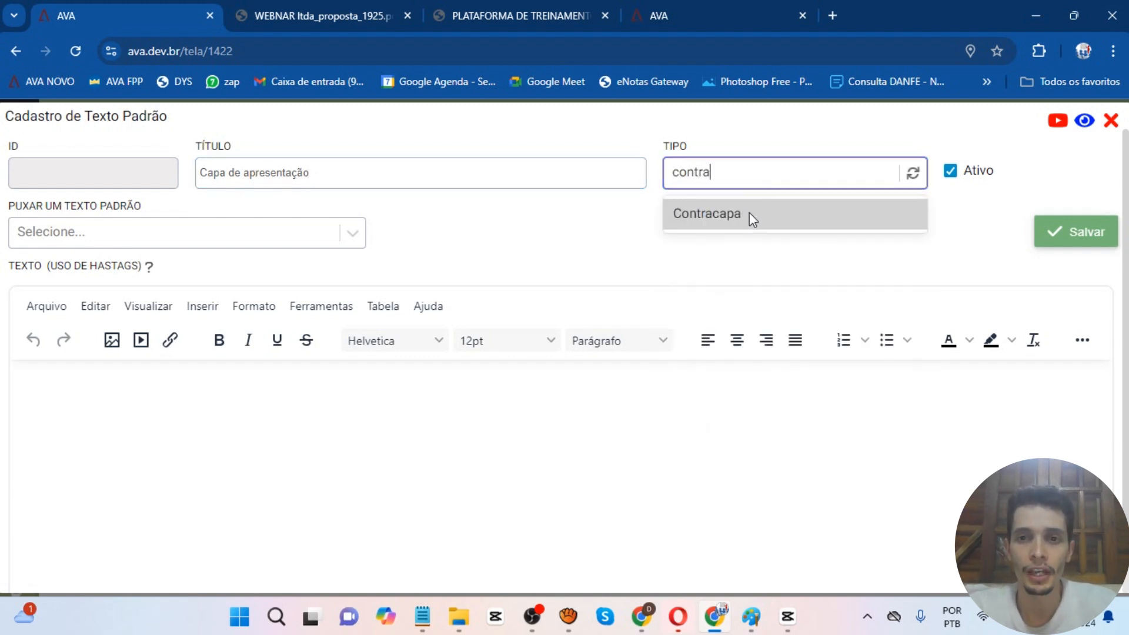
pyautogui.click(749, 215)
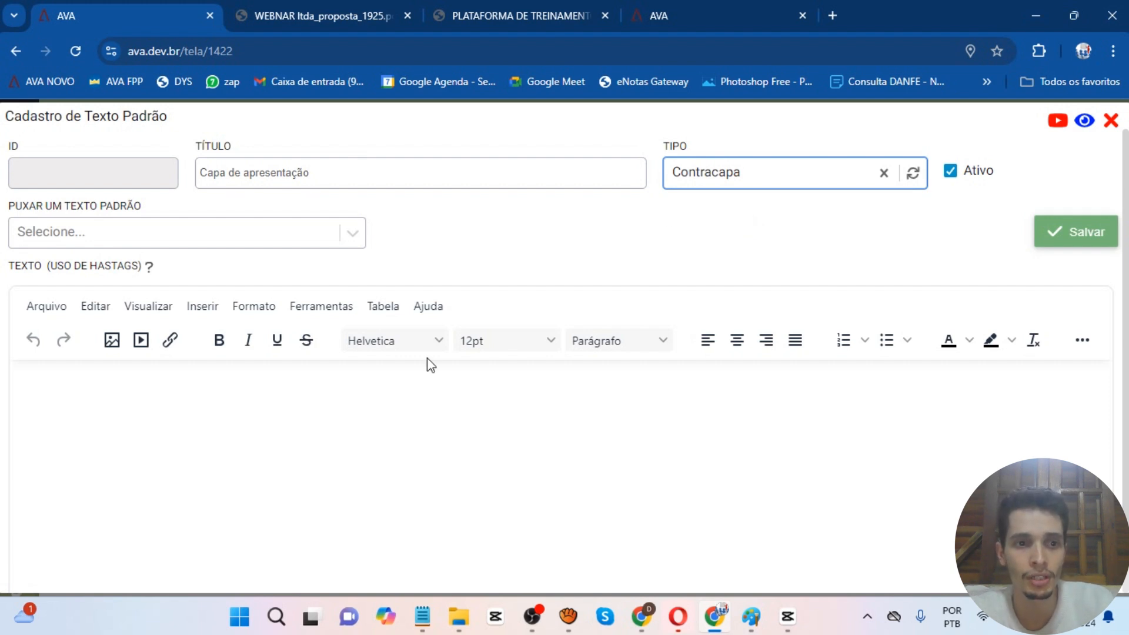
# - Insert the image file 01 from Downloads into the text body with a width of 990
pyautogui.click(111, 340)
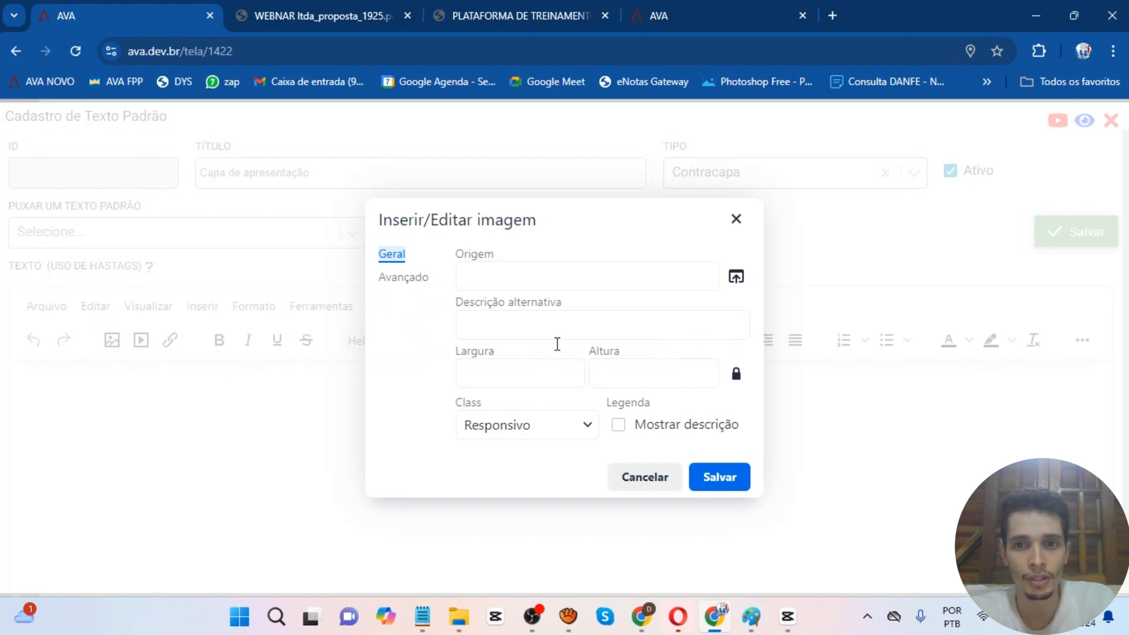
pyautogui.click(735, 283)
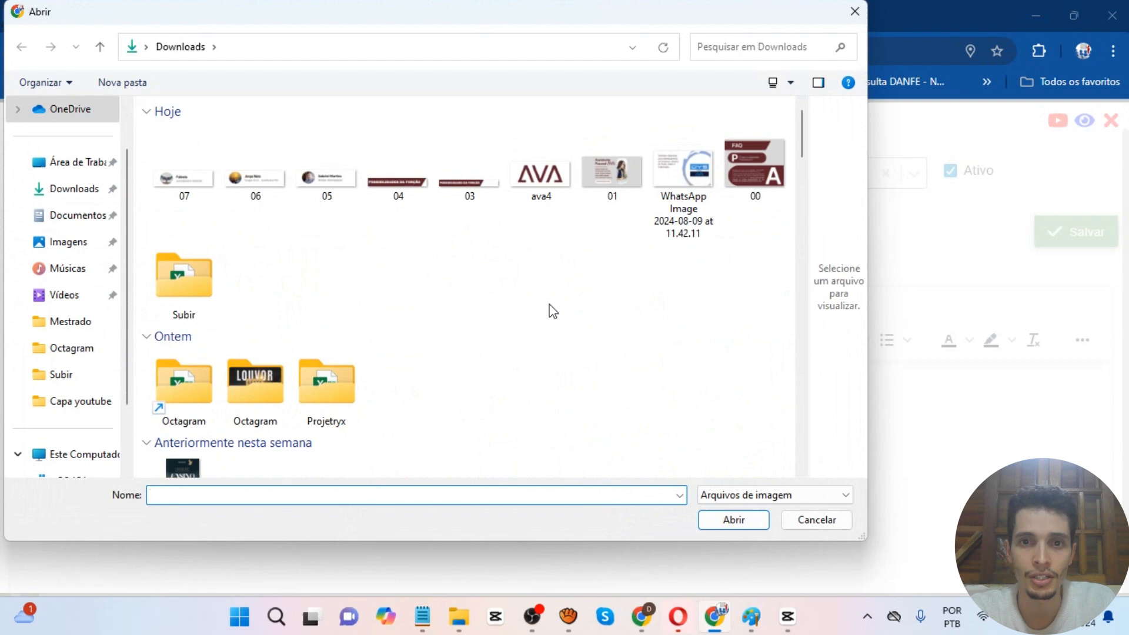
pyautogui.doubleClick(628, 175)
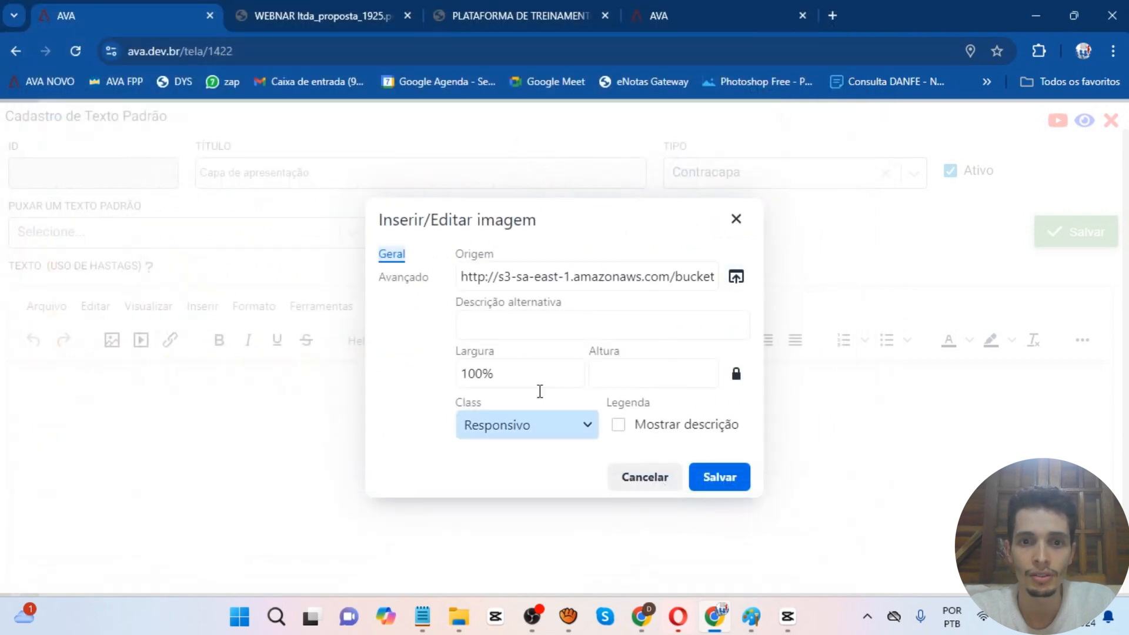
pyautogui.doubleClick(513, 377)
pyautogui.tripleClick(512, 377)
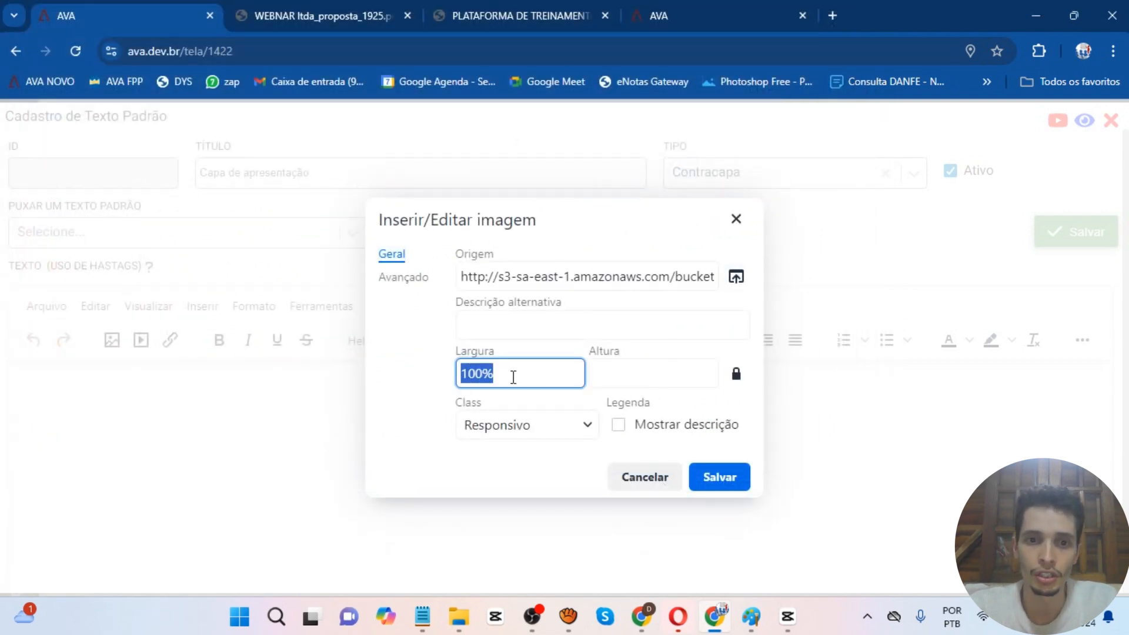
pyautogui.write('990')
pyautogui.click(704, 483)
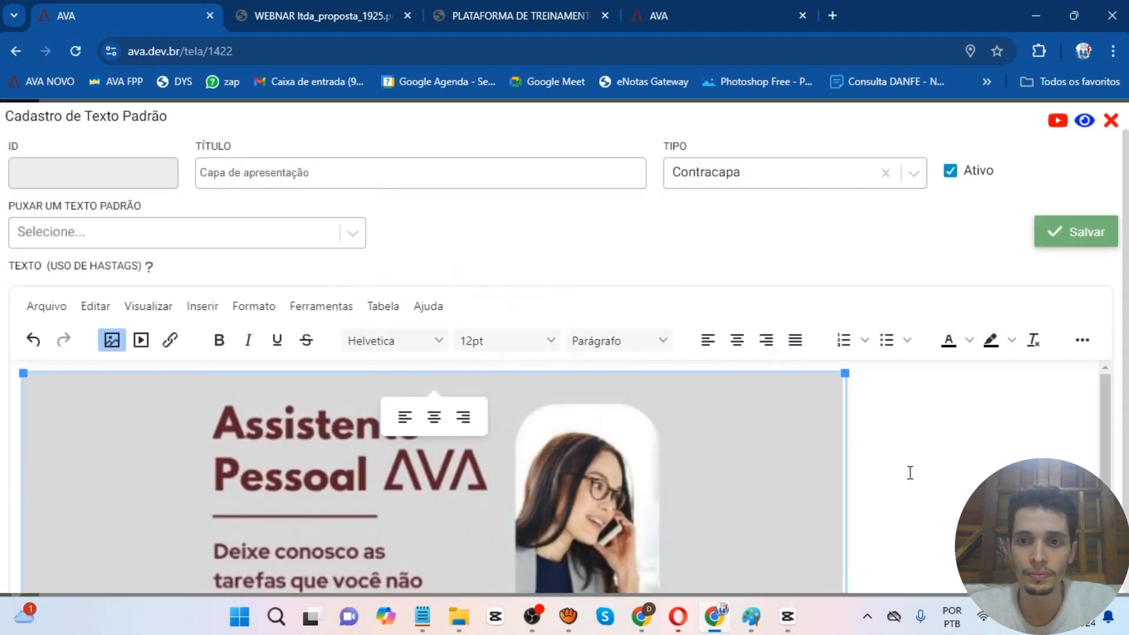
# - Insert the image file 00 from Downloads on a new line below the first image, with a width of 990
pyautogui.click(951, 470)
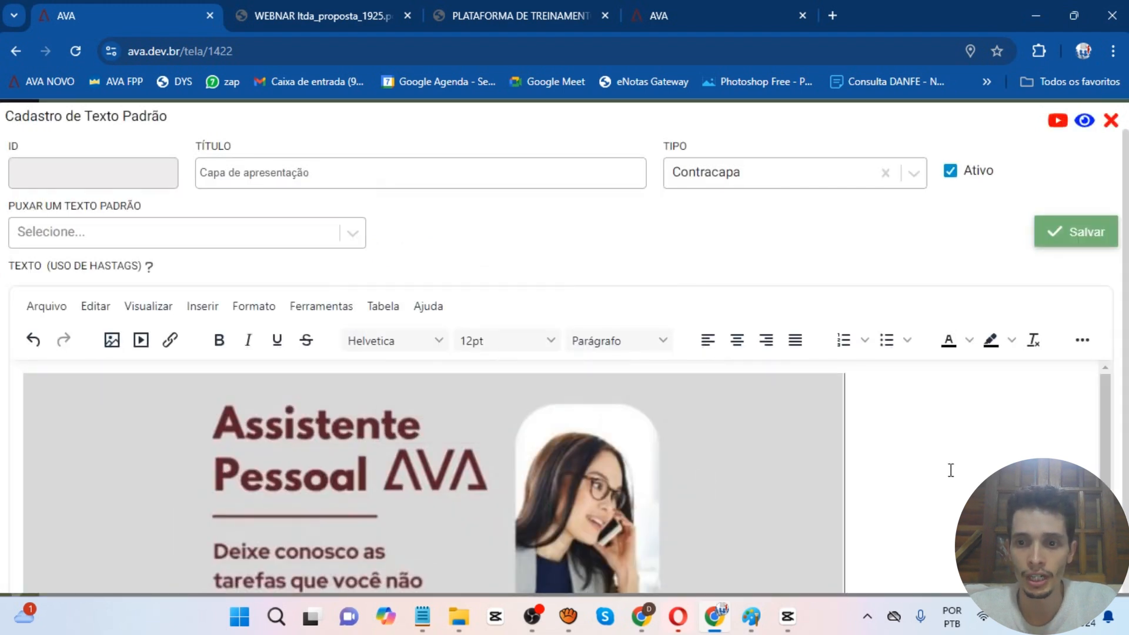
pyautogui.scroll(-5, 950, 471)
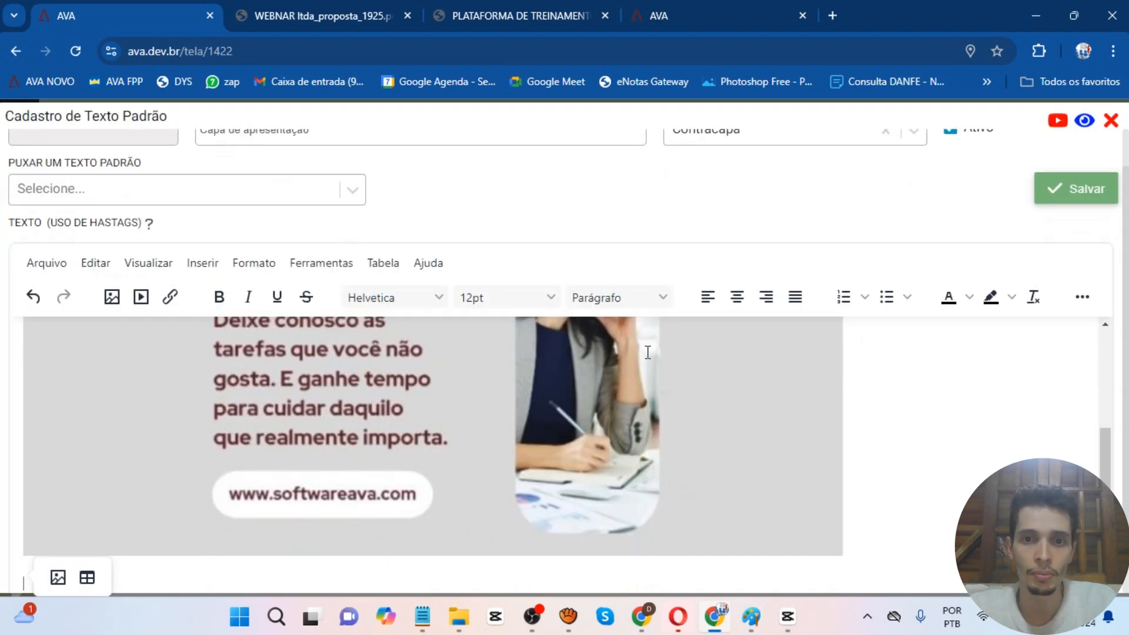
pyautogui.click(112, 297)
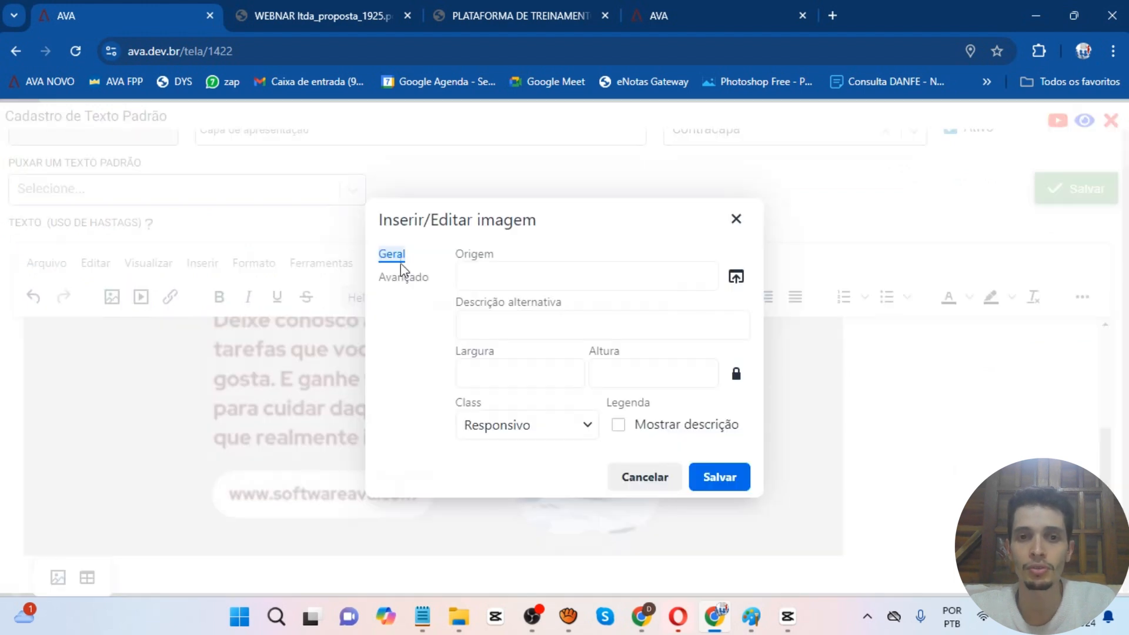
pyautogui.click(737, 282)
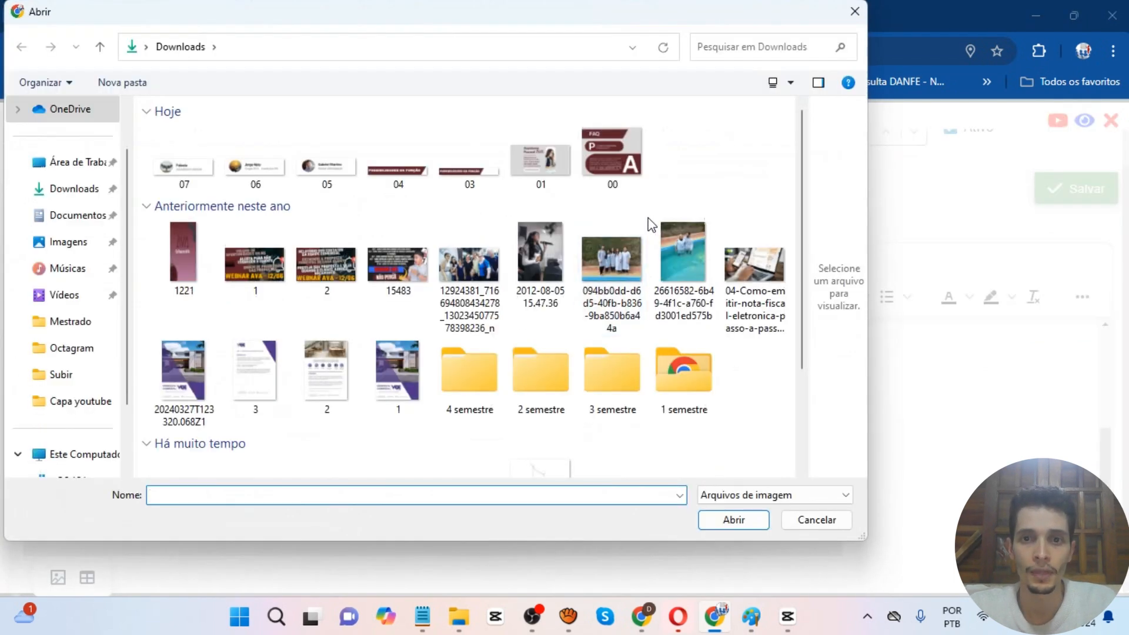
pyautogui.doubleClick(754, 173)
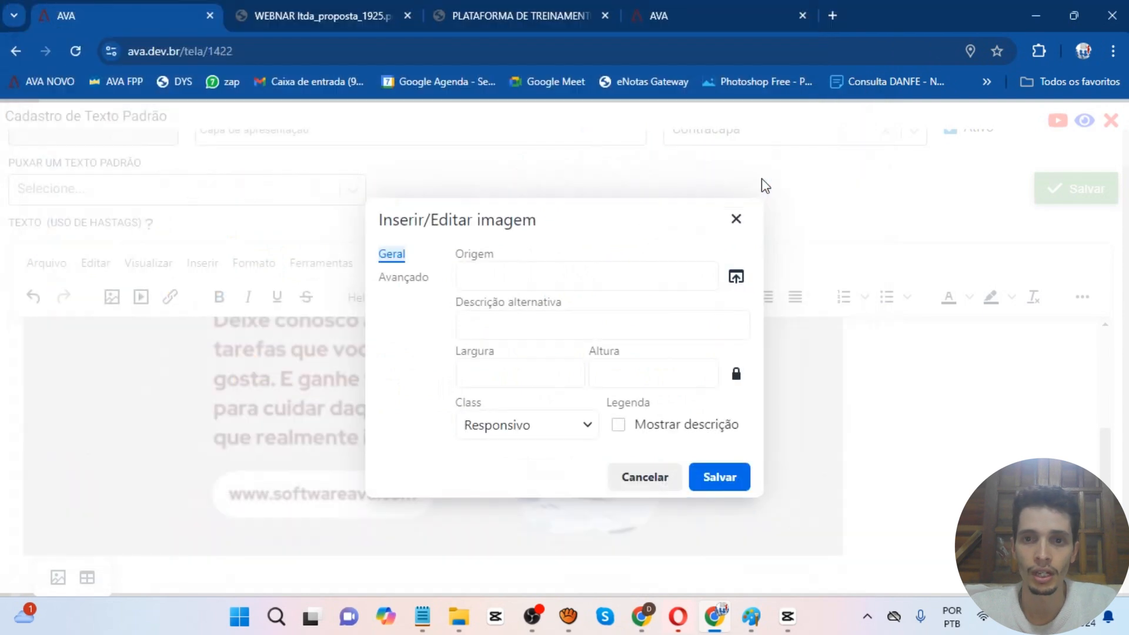
pyautogui.doubleClick(518, 382)
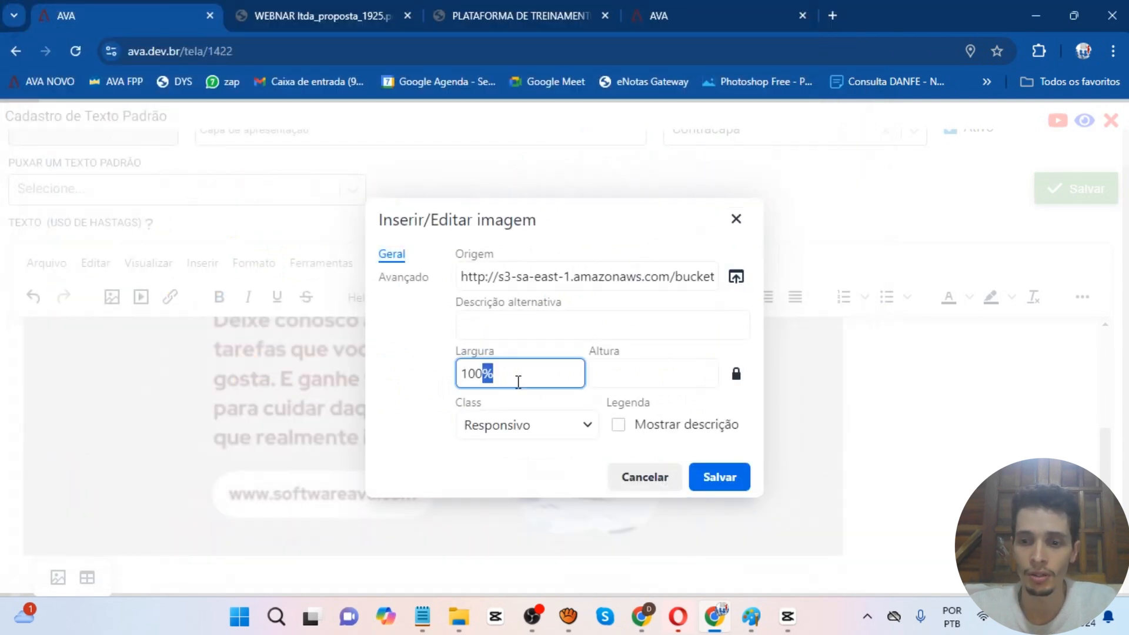
pyautogui.hotkey('ctrl', 'a')
pyautogui.write('990')
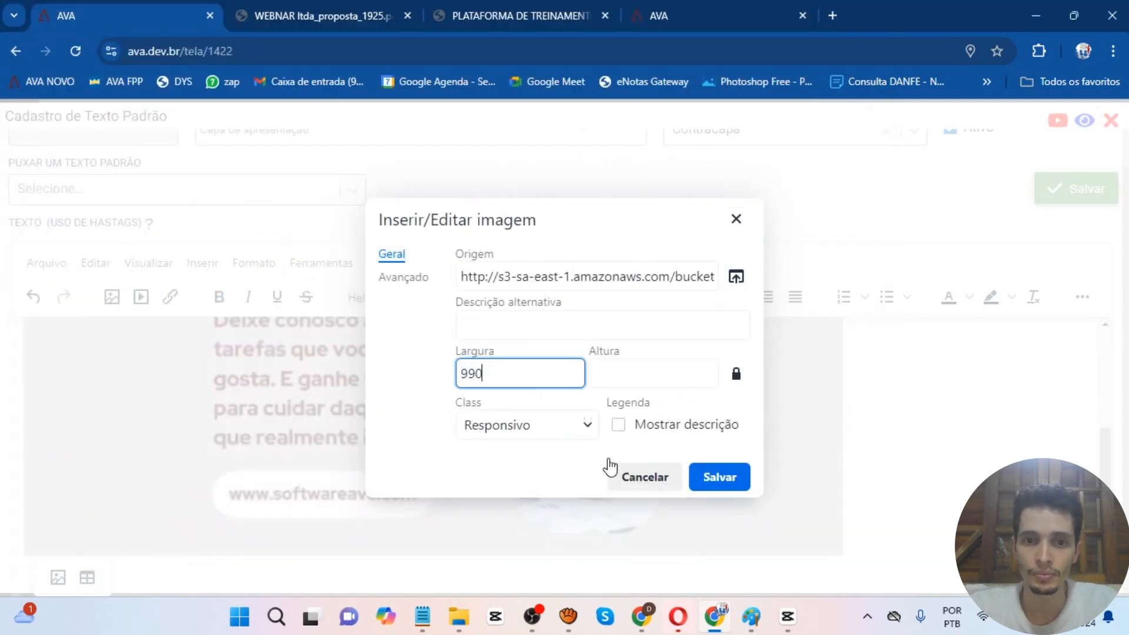
pyautogui.click(721, 483)
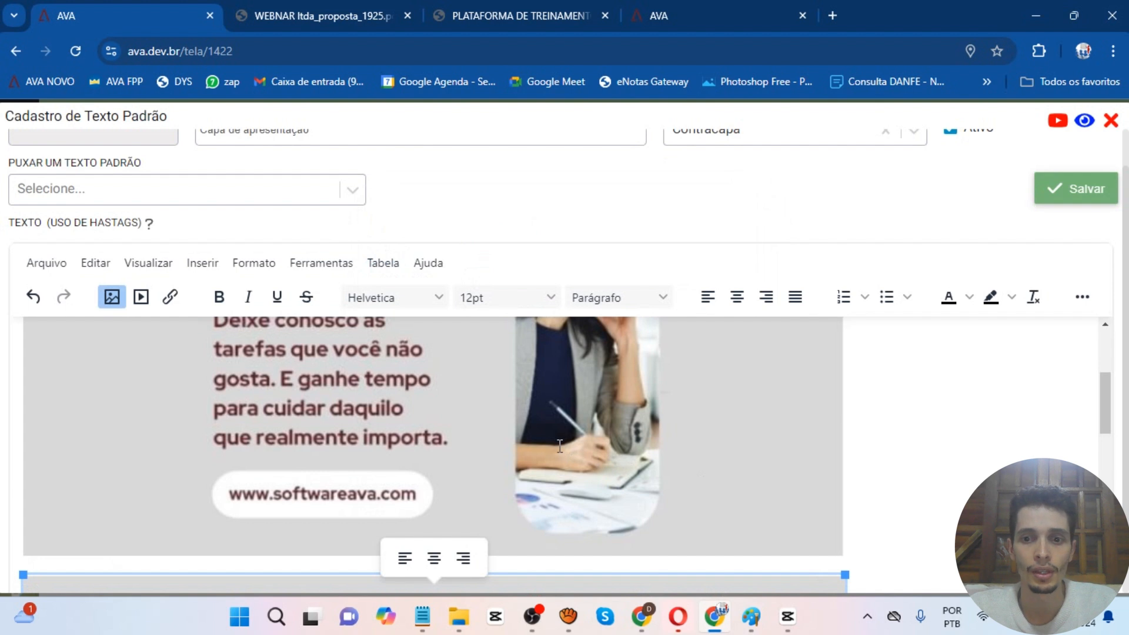
# - Check both inserted images in the text body and save the Contracapa standard text
pyautogui.scroll(-1, 559, 445)
pyautogui.click(269, 503)
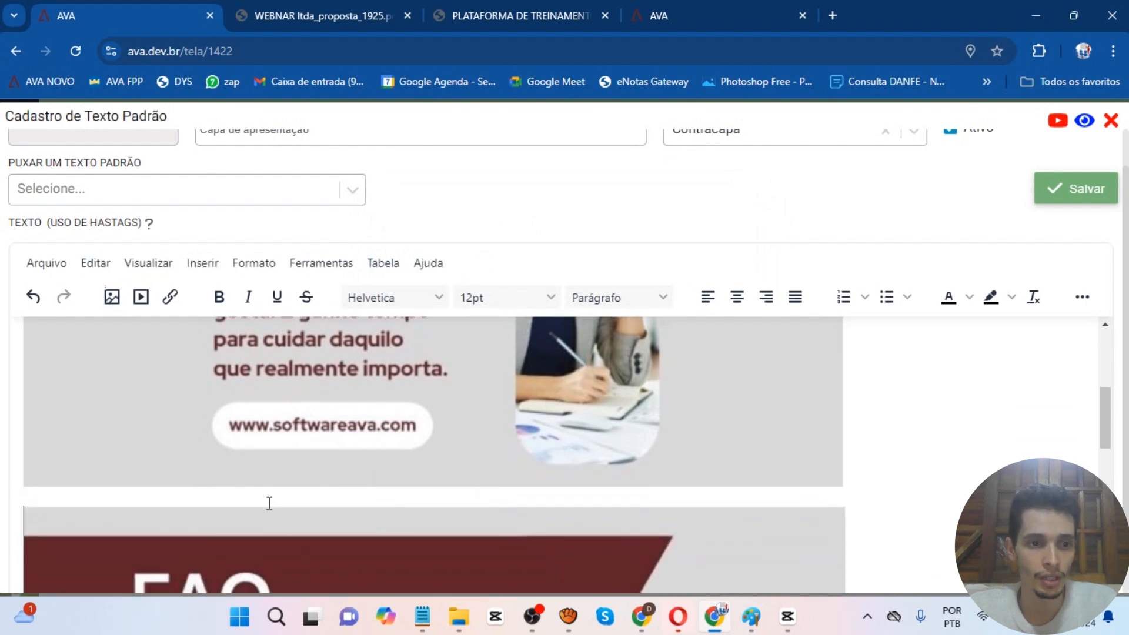
pyautogui.click(862, 440)
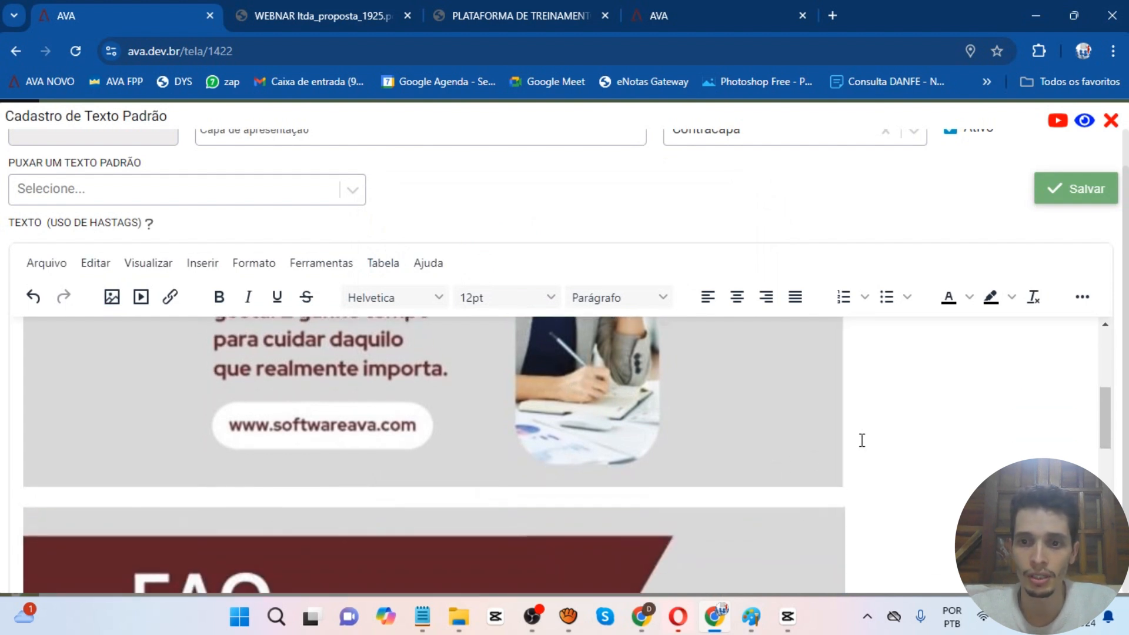
pyautogui.scroll(-4, 531, 469)
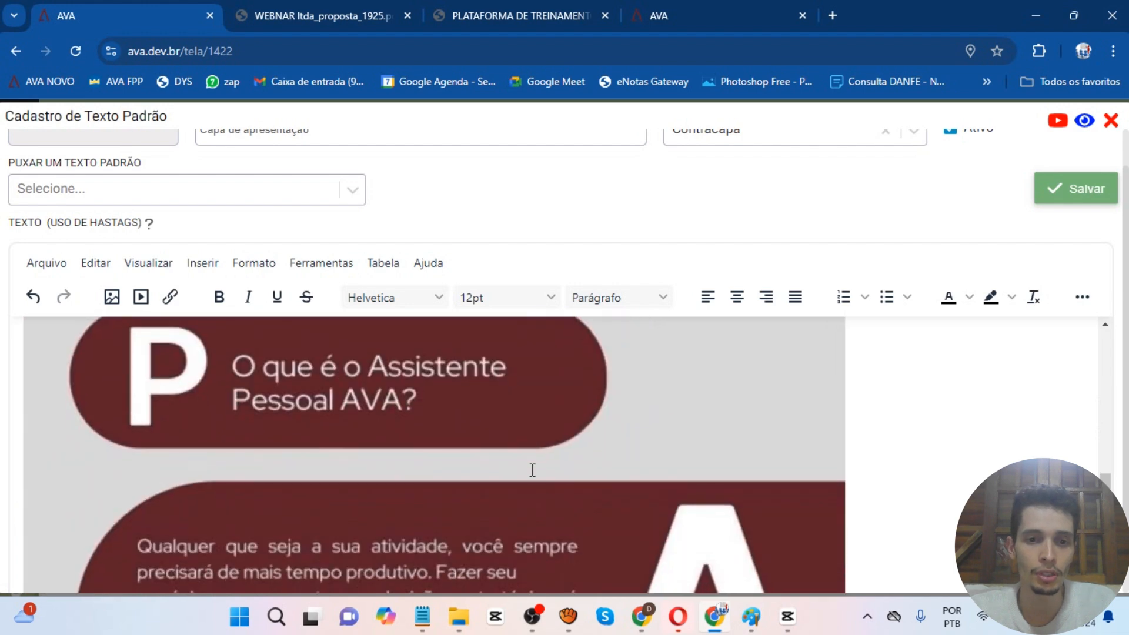
pyautogui.scroll(-2, 532, 469)
pyautogui.scroll(10, 531, 469)
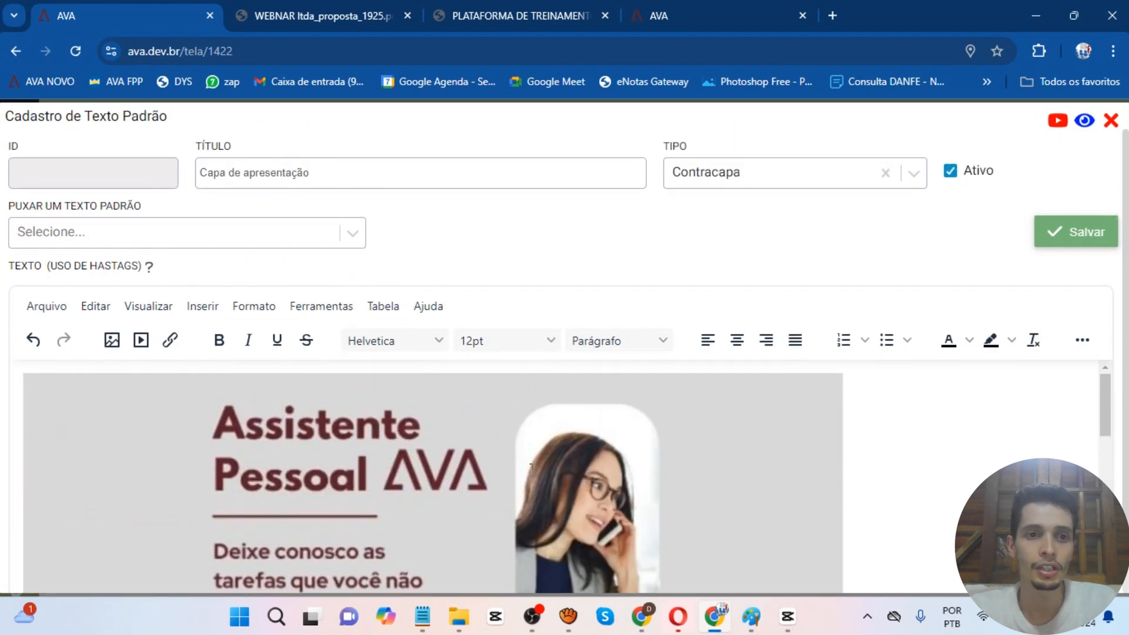
pyautogui.click(1083, 233)
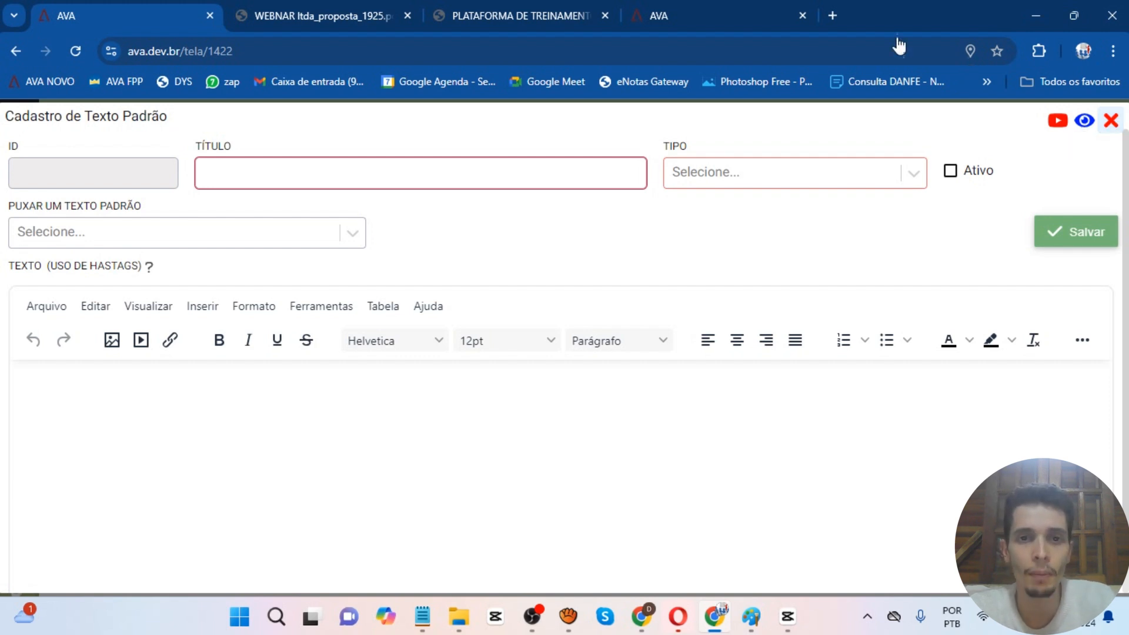
# - Title the new standard text "Descrição do projeto para video treinamento"
pyautogui.click(417, 166)
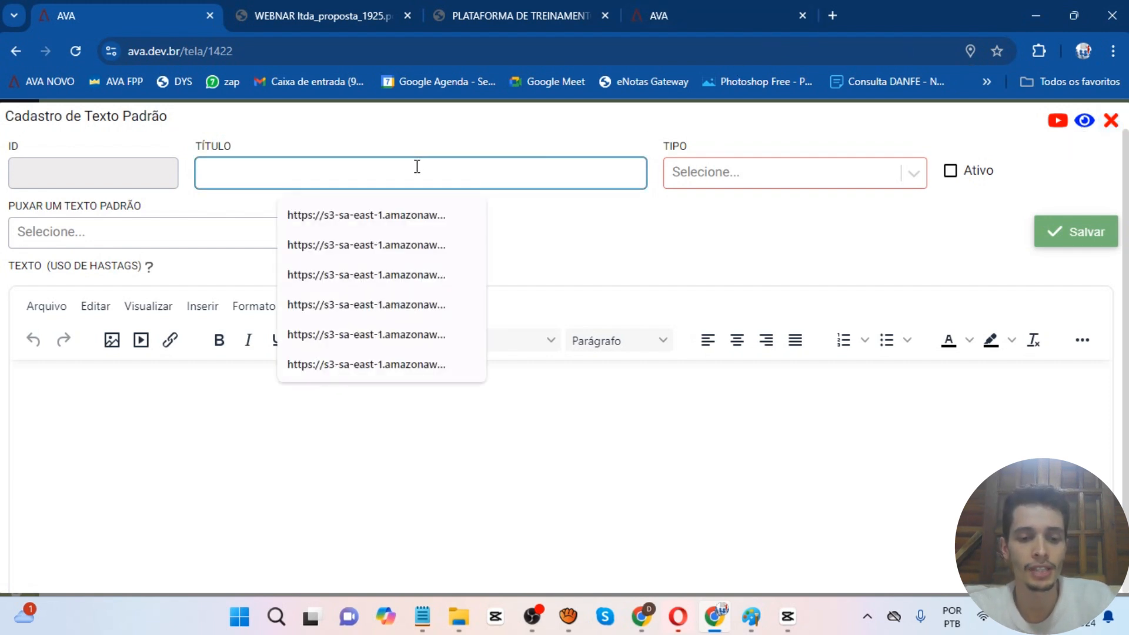
pyautogui.write('d')
pyautogui.press('BackSpace')
pyautogui.write('Desc')
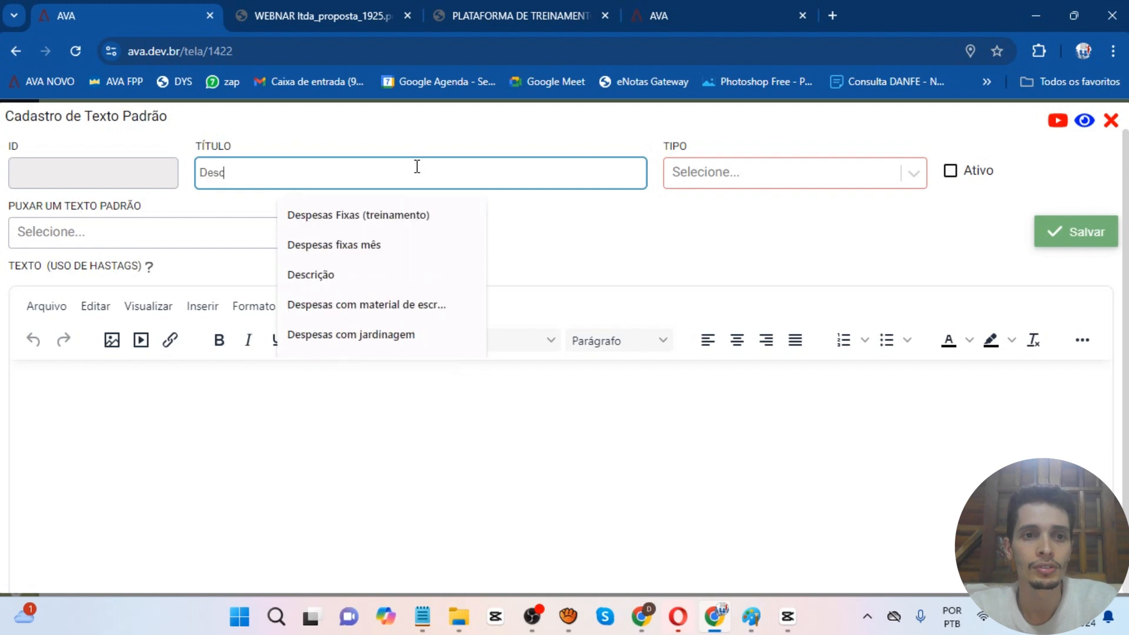
pyautogui.write('rição do projeto')
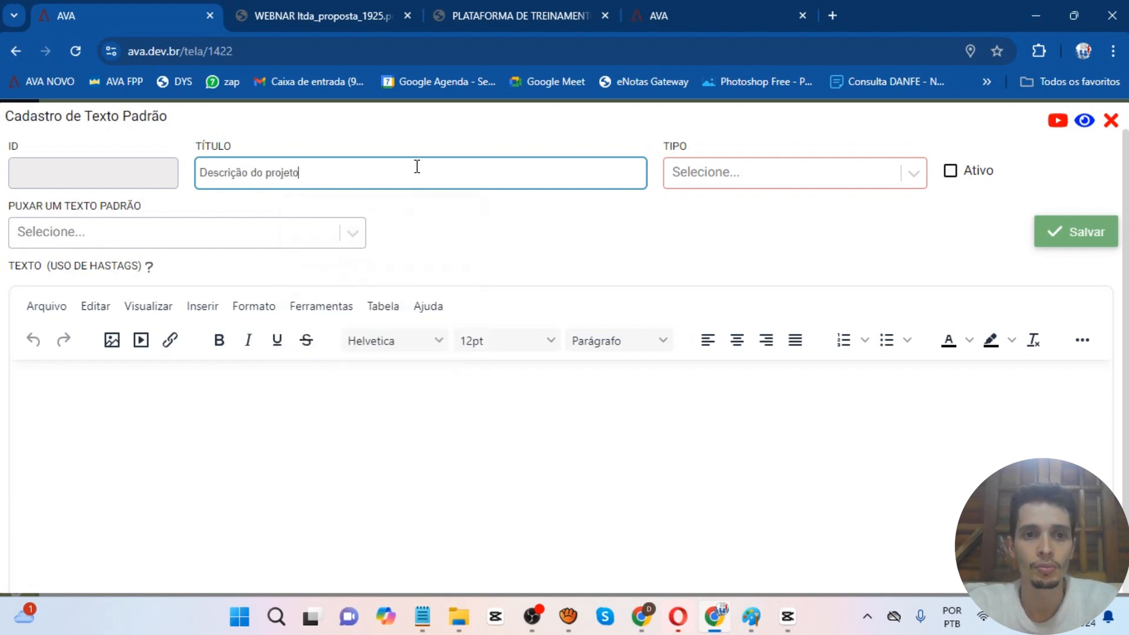
pyautogui.write(' para vid')
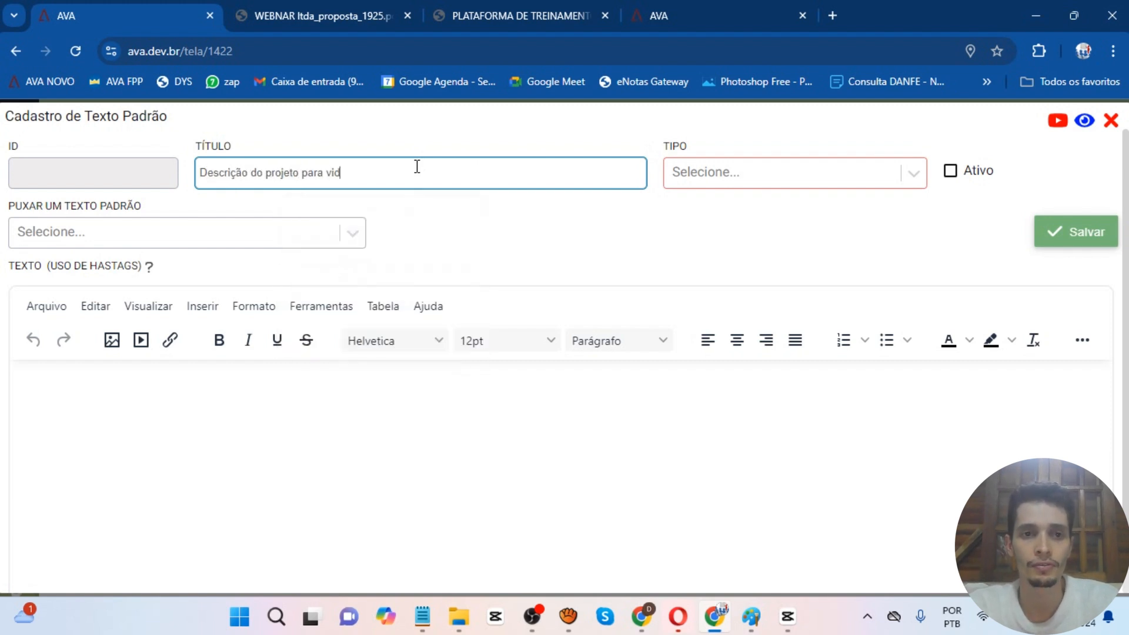
pyautogui.write('eo treinamento')
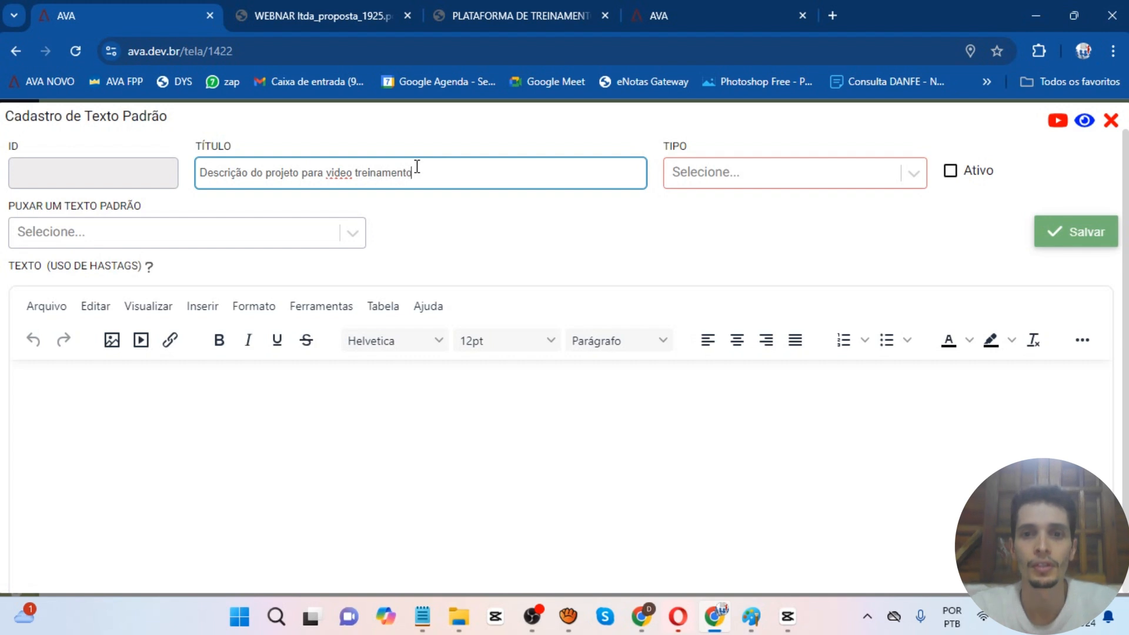
# - Set the new standard text's type to Descrição do Projeto
pyautogui.click(730, 179)
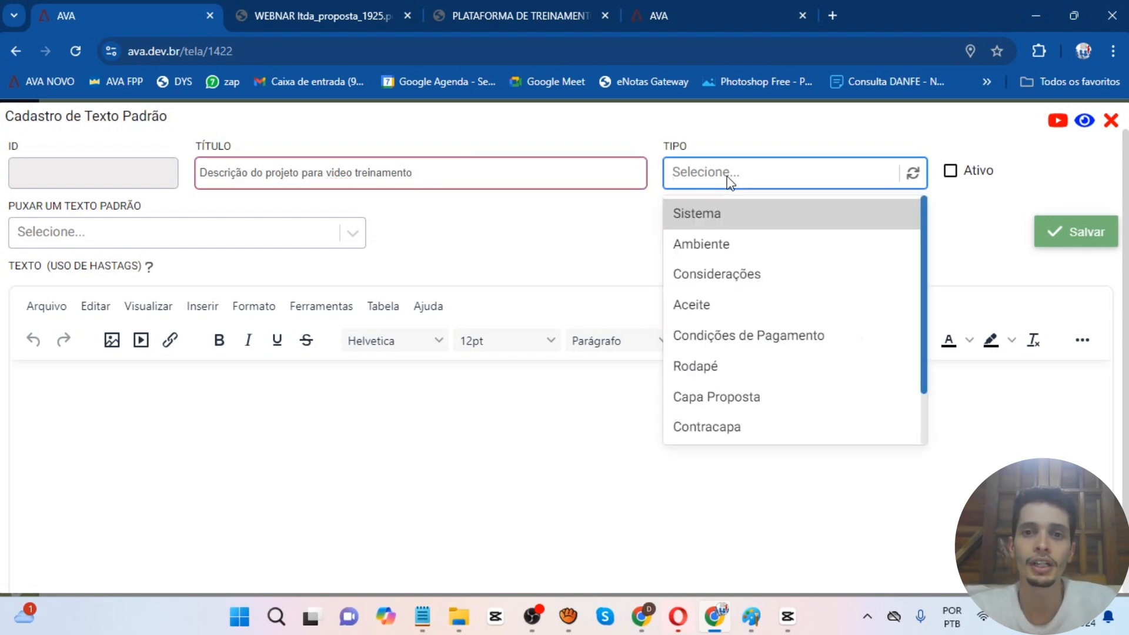
pyautogui.write('desc')
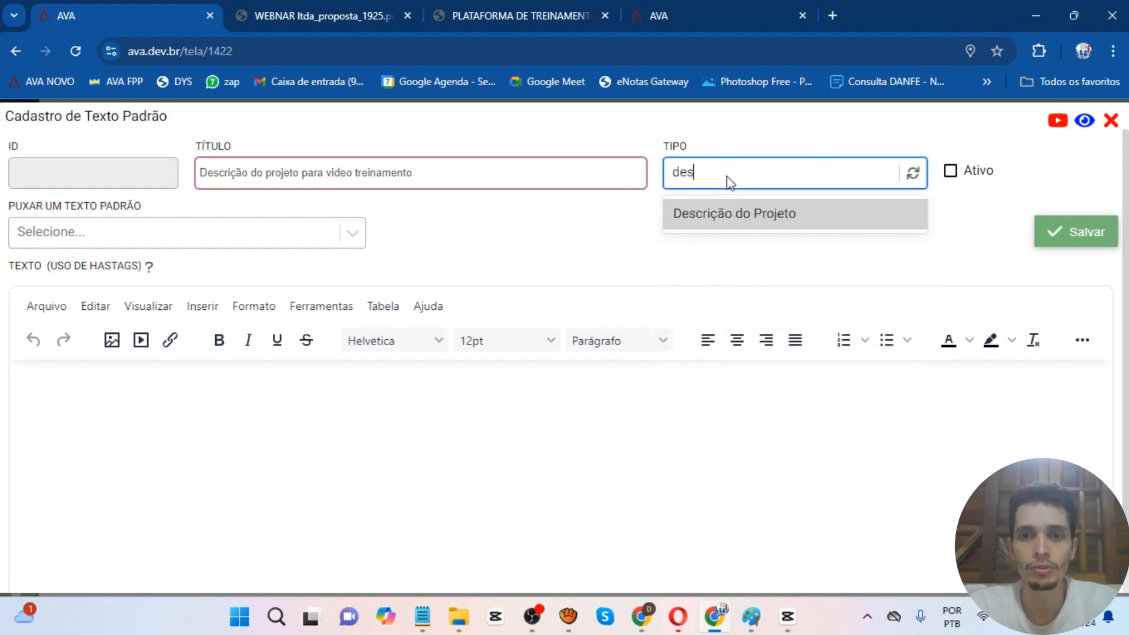
pyautogui.click(738, 213)
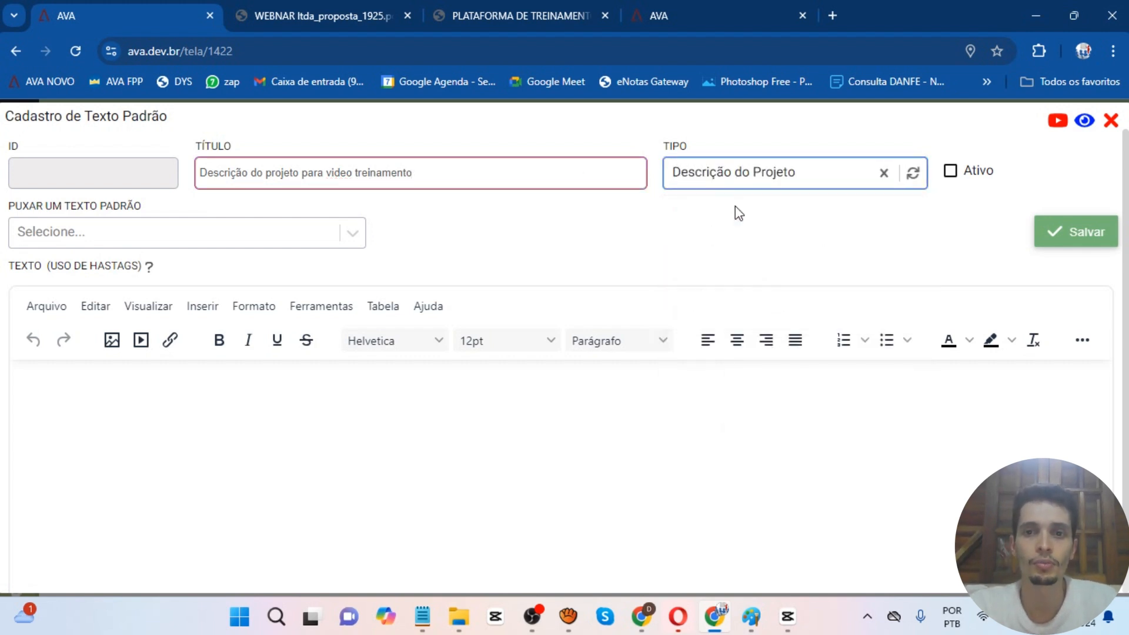
# - Insert a table with three columns and two rows into the empty text body
pyautogui.click(302, 465)
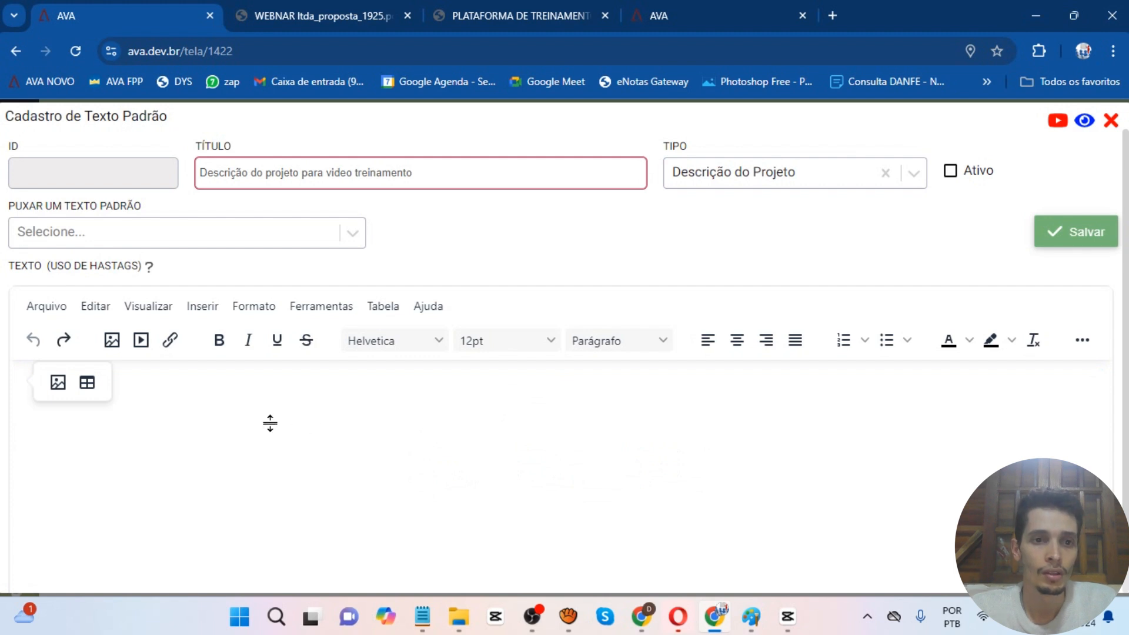
pyautogui.click(215, 314)
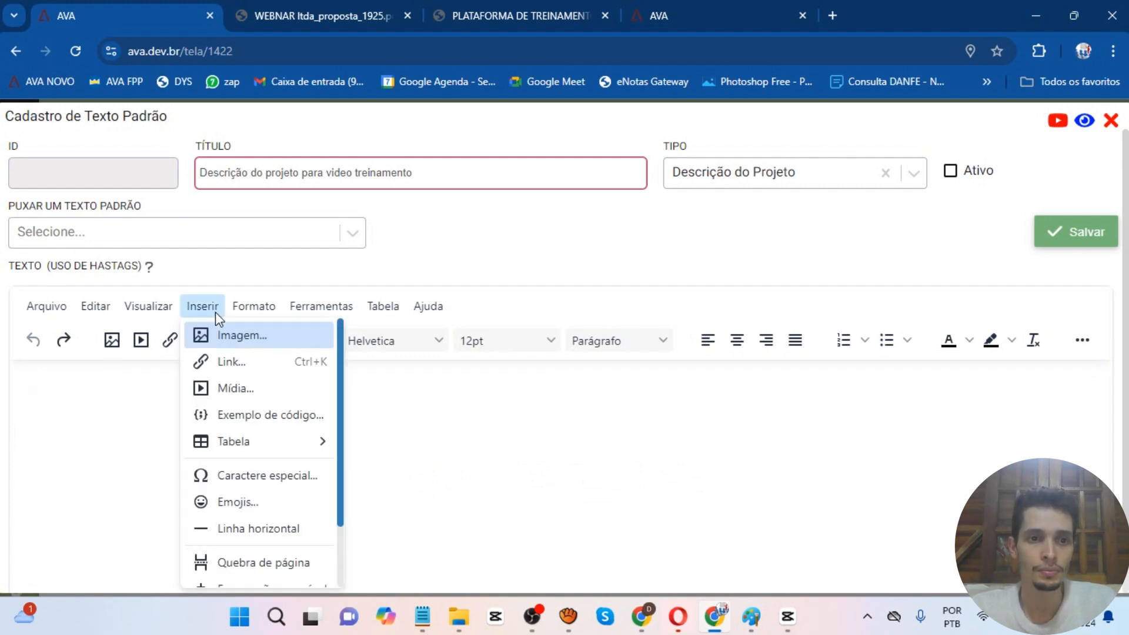
pyautogui.moveTo(283, 440)
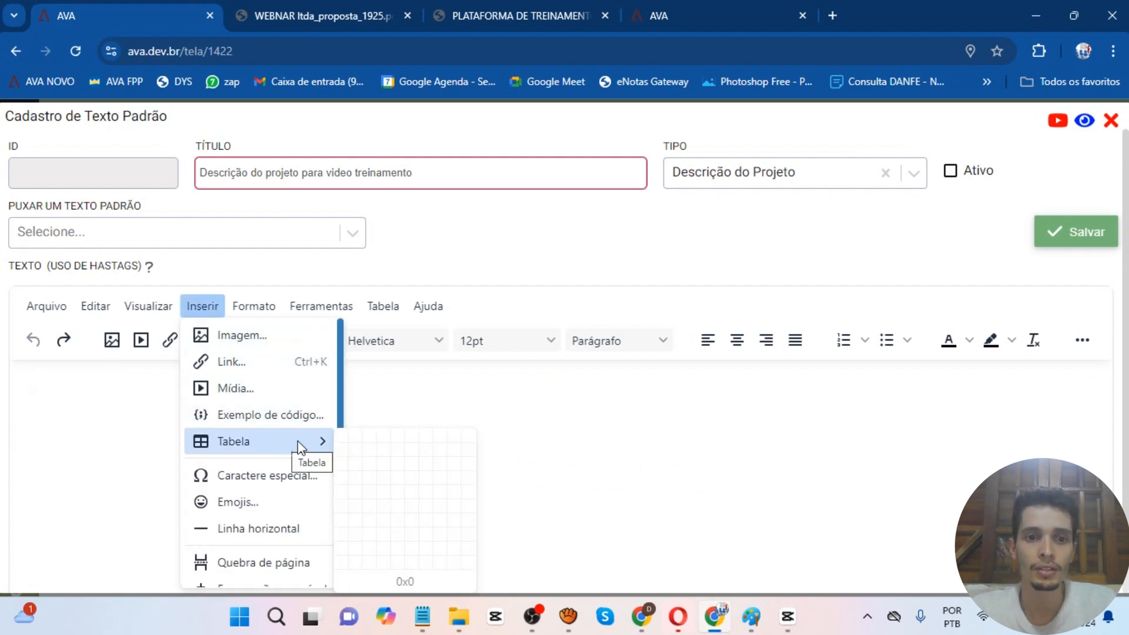
pyautogui.click(370, 450)
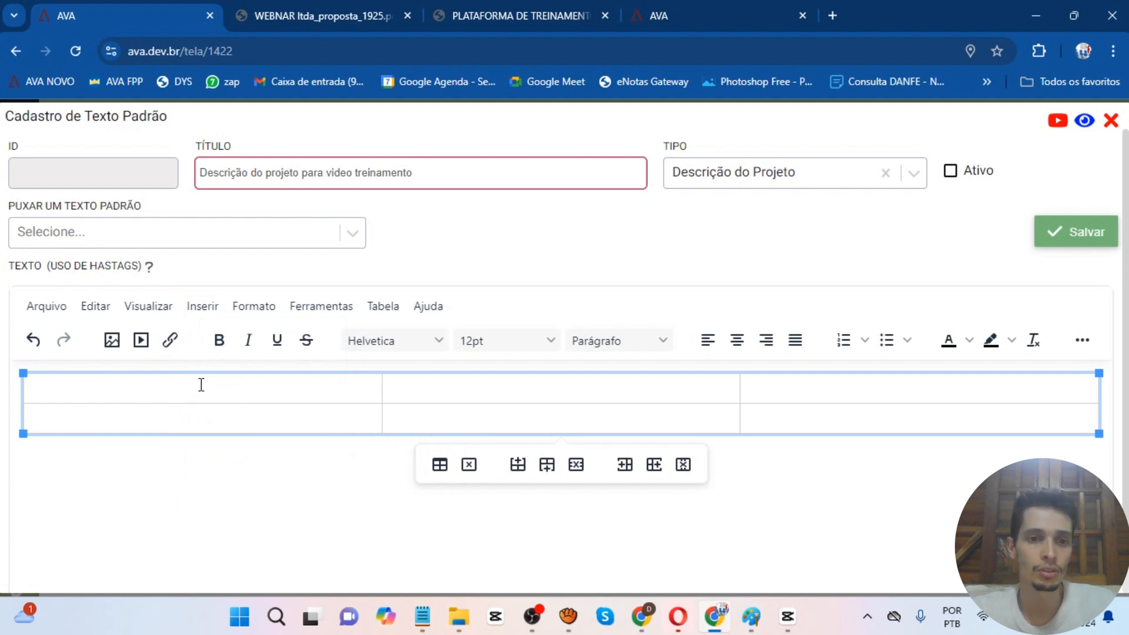
# - Insert the ava4 image into the table's first cell, centred and scaled down to about a third of the cell width
pyautogui.click(110, 344)
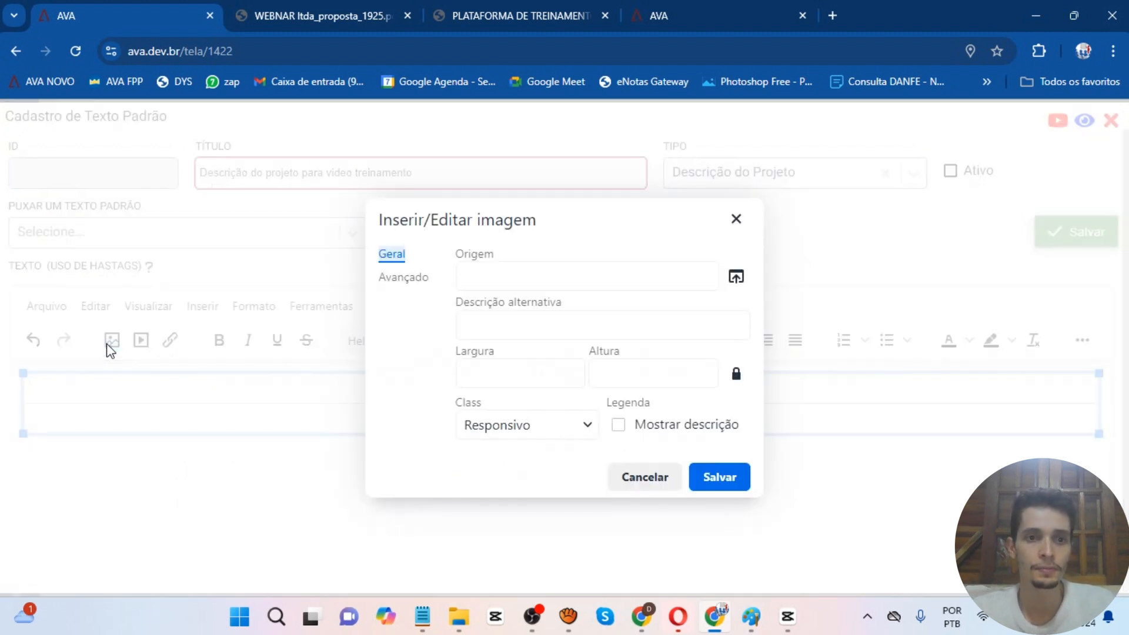
pyautogui.click(733, 280)
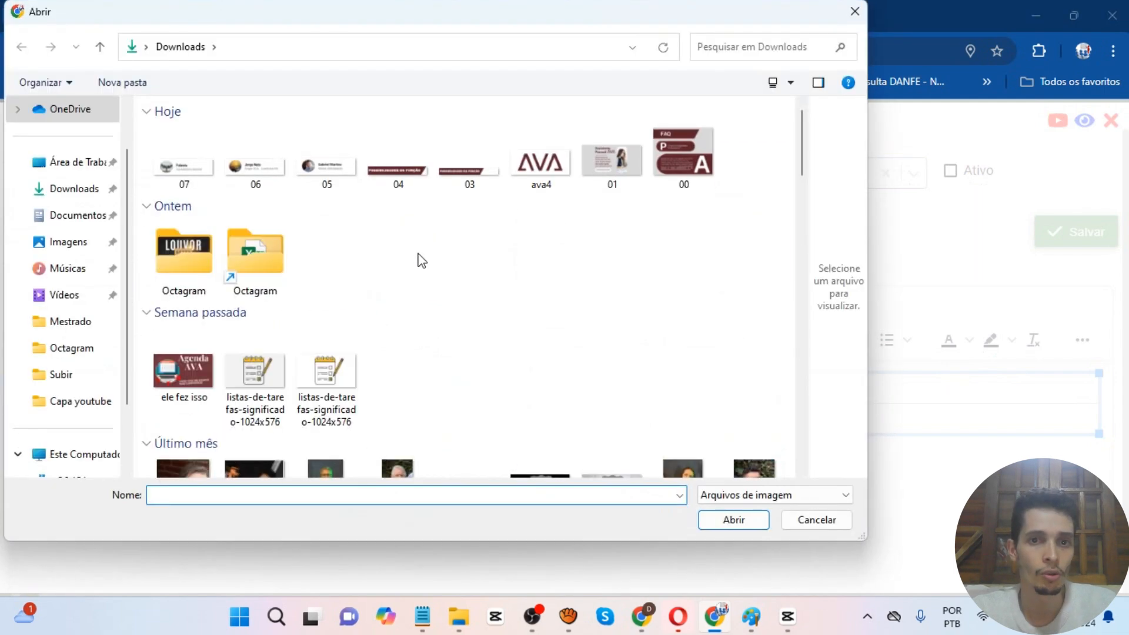
pyautogui.doubleClick(548, 182)
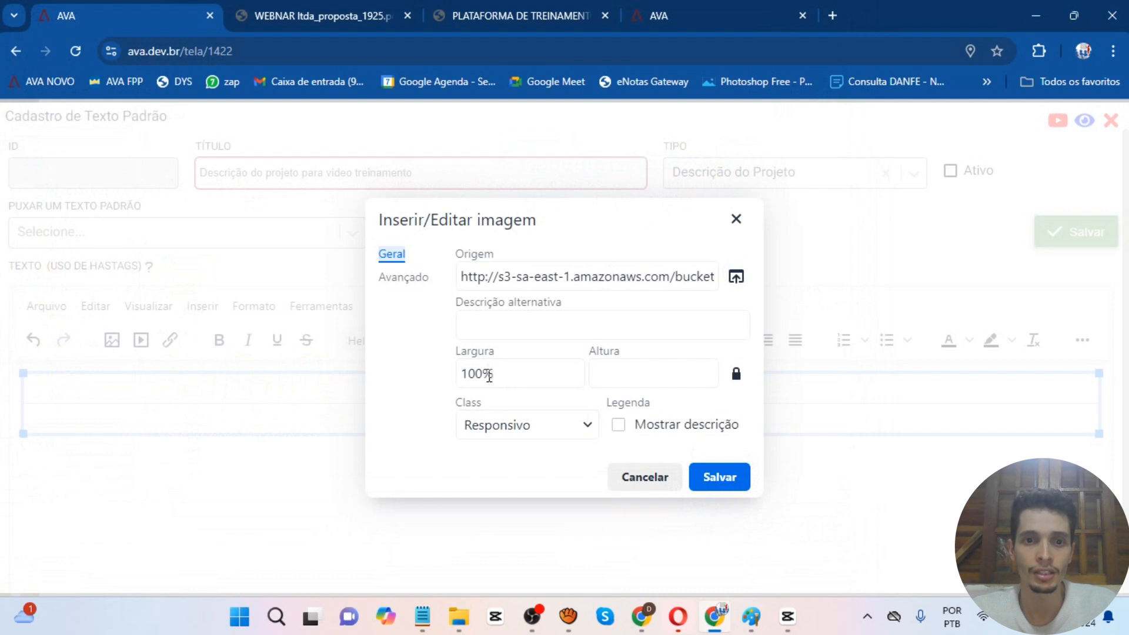
pyautogui.click(724, 467)
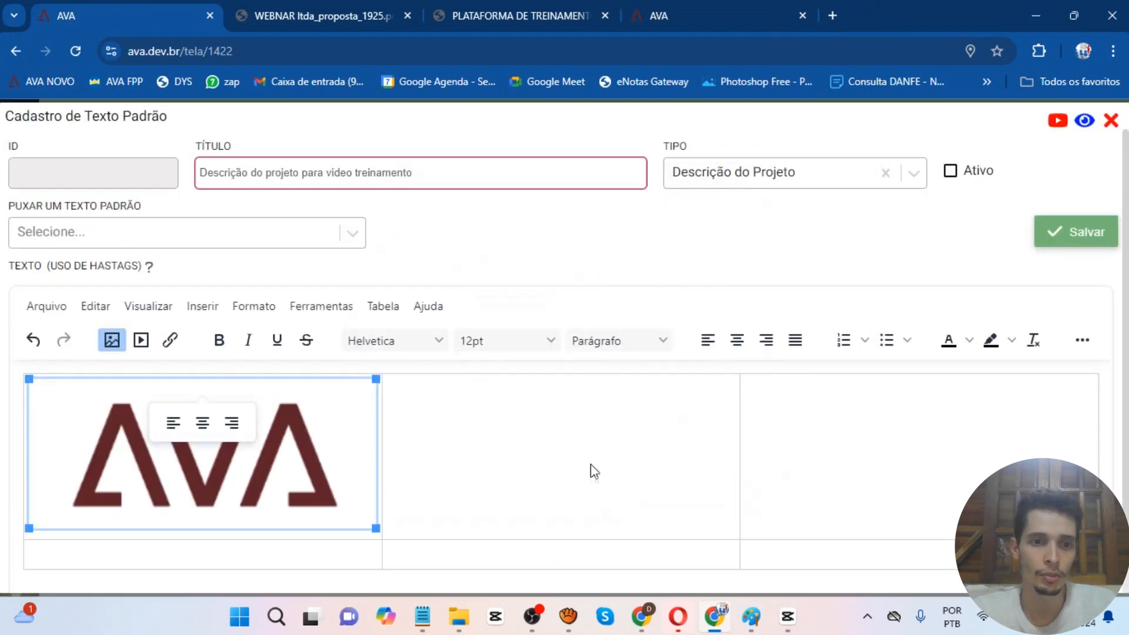
pyautogui.moveTo(374, 530); pyautogui.dragTo(139, 426)
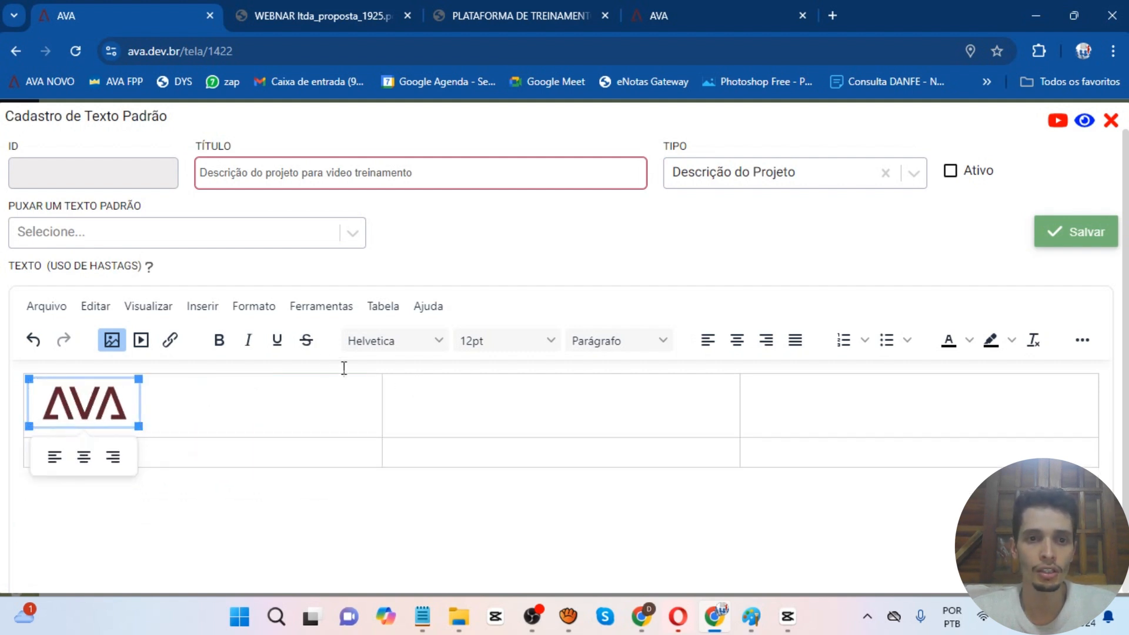
pyautogui.click(736, 341)
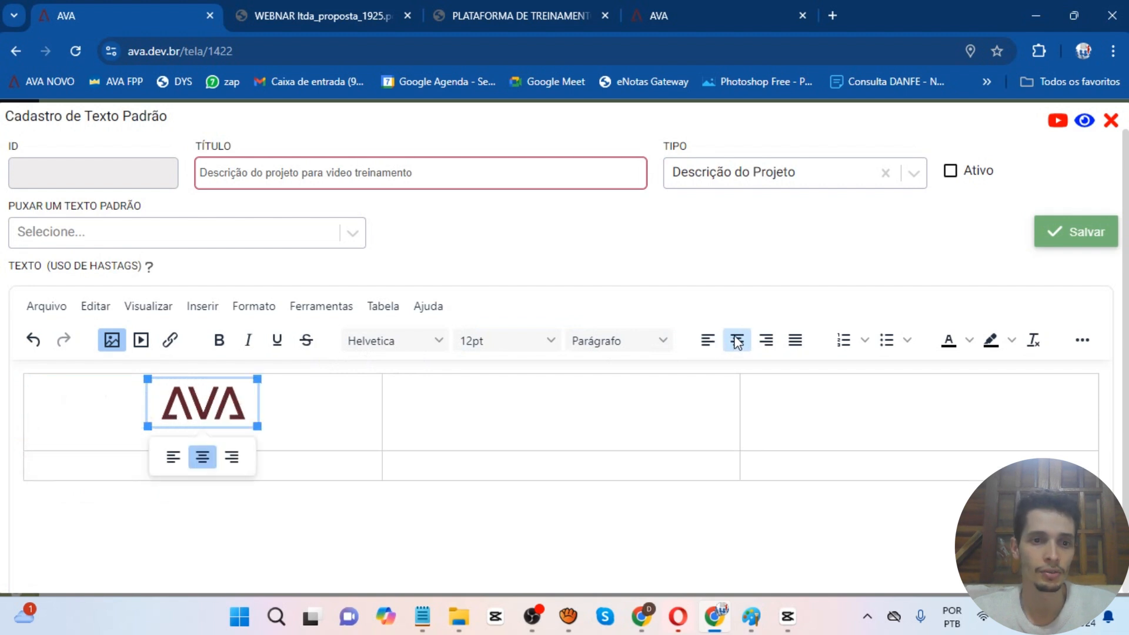
# - Merge the second and third cells of the table's first row into one
pyautogui.click(554, 428)
pyautogui.moveTo(695, 393); pyautogui.dragTo(804, 407)
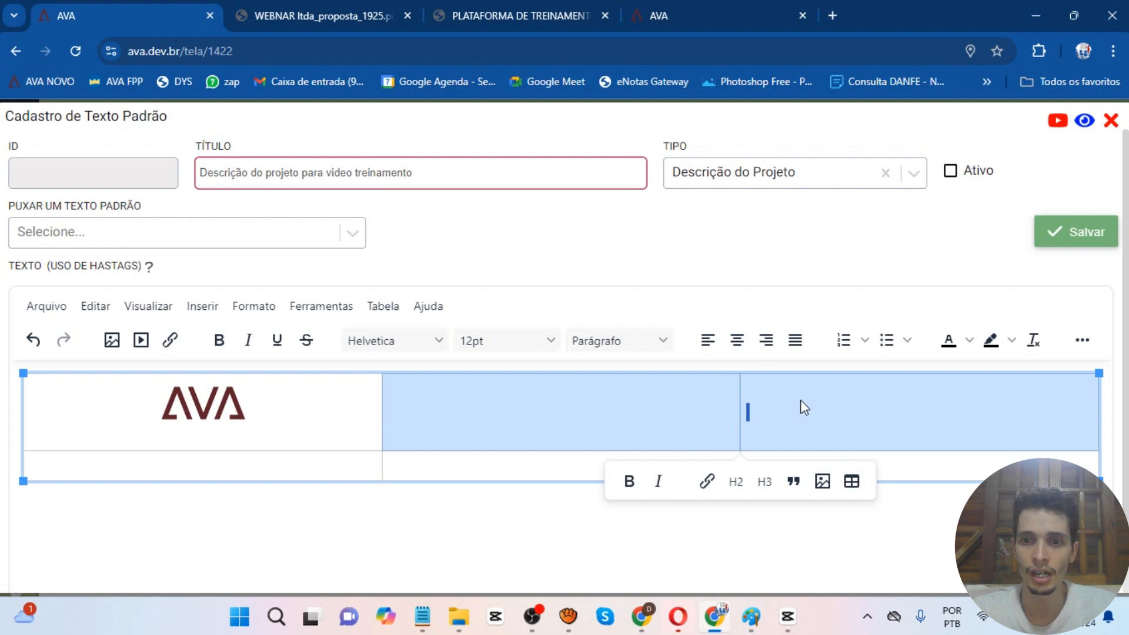
pyautogui.rightClick(659, 400)
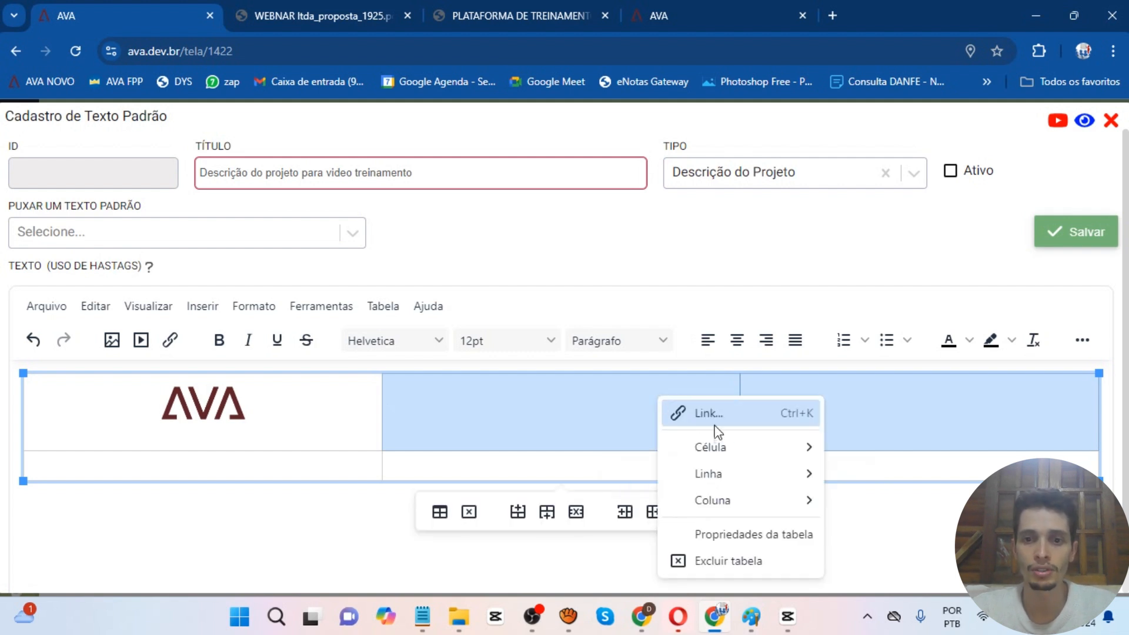
pyautogui.moveTo(771, 442)
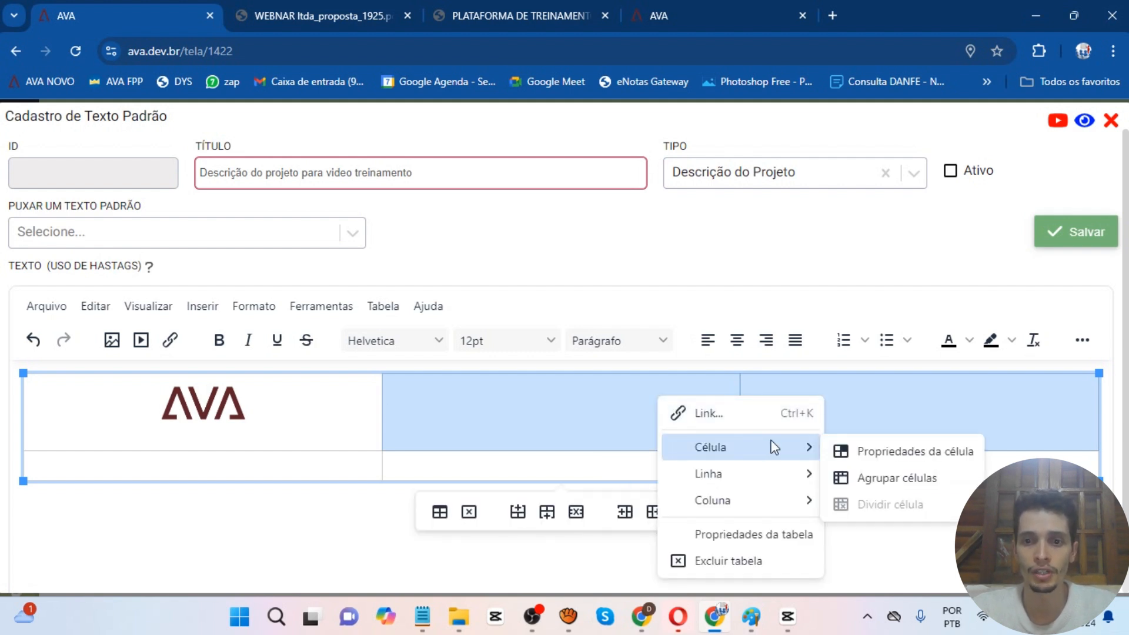
pyautogui.click(906, 477)
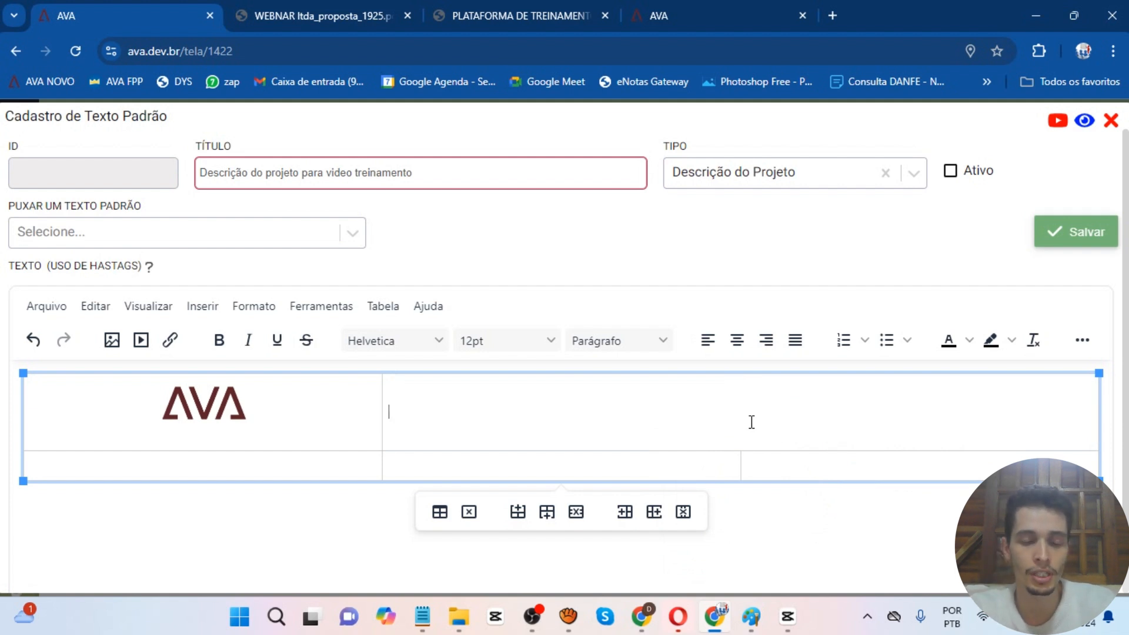
# - Enter the centred heading "PROPOSTA DE AUDIO E VIDEO" in the merged cell
pyautogui.write('PROPOSTA DE AUDIO ')
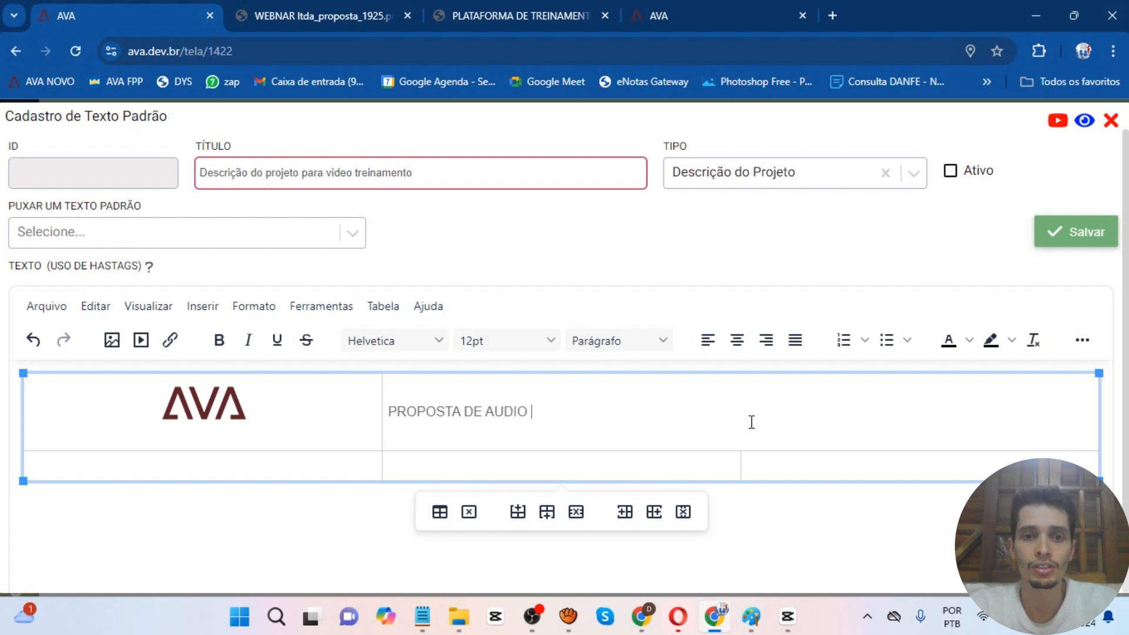
pyautogui.write('E VIDEO')
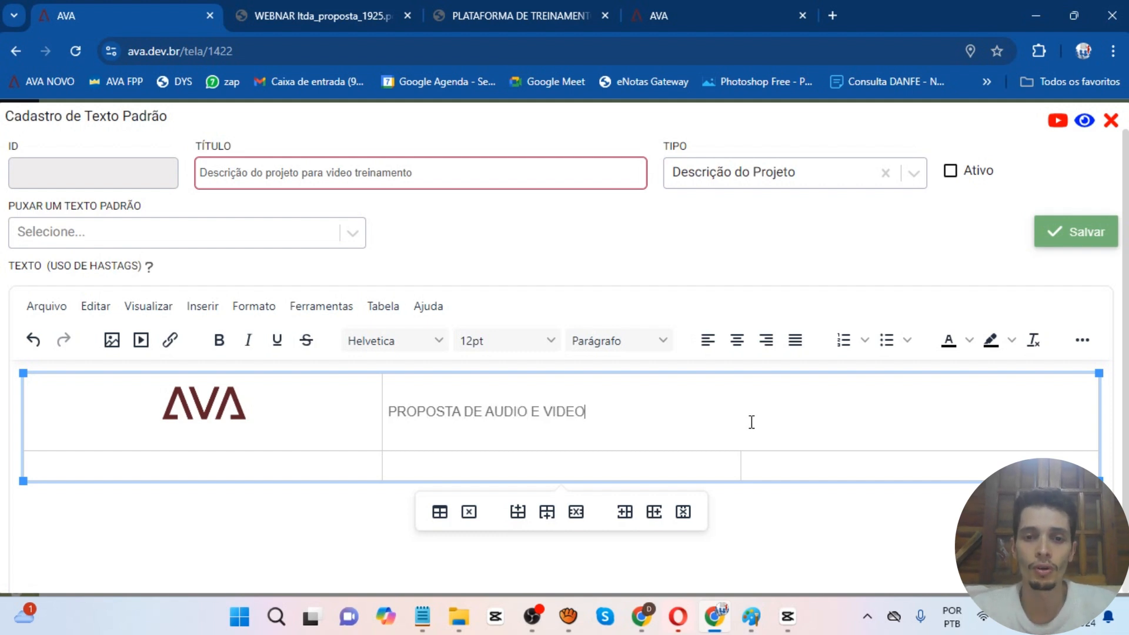
pyautogui.click(737, 340)
# - Format the PROPOSTA DE AUDIO E VIDEO heading as bold, 18pt, red text
pyautogui.tripleClick(719, 413)
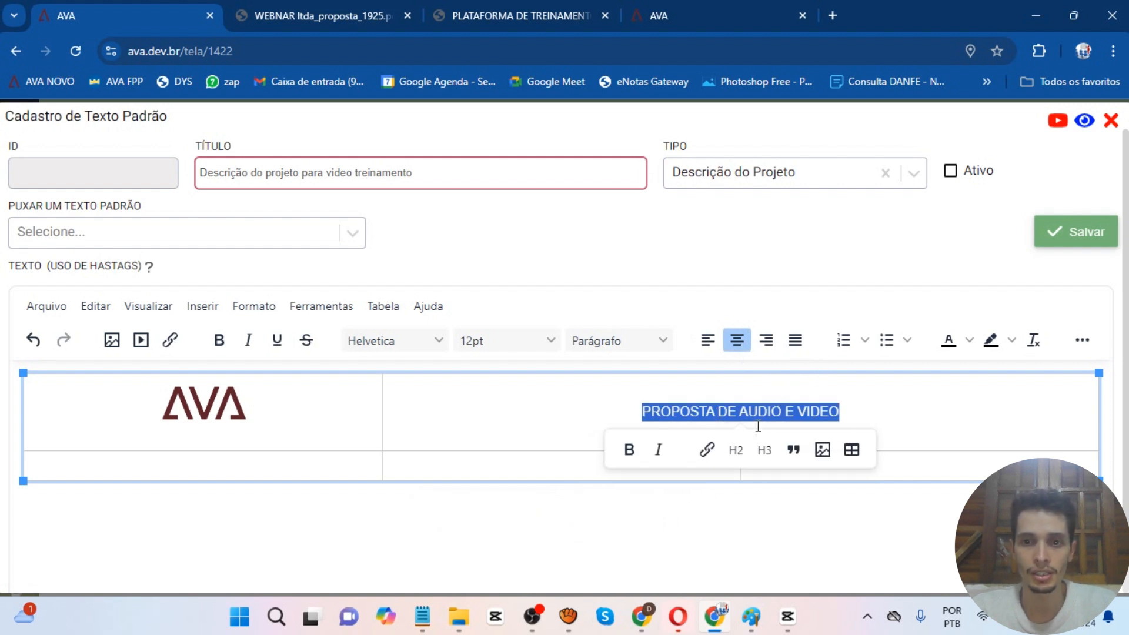
pyautogui.click(626, 449)
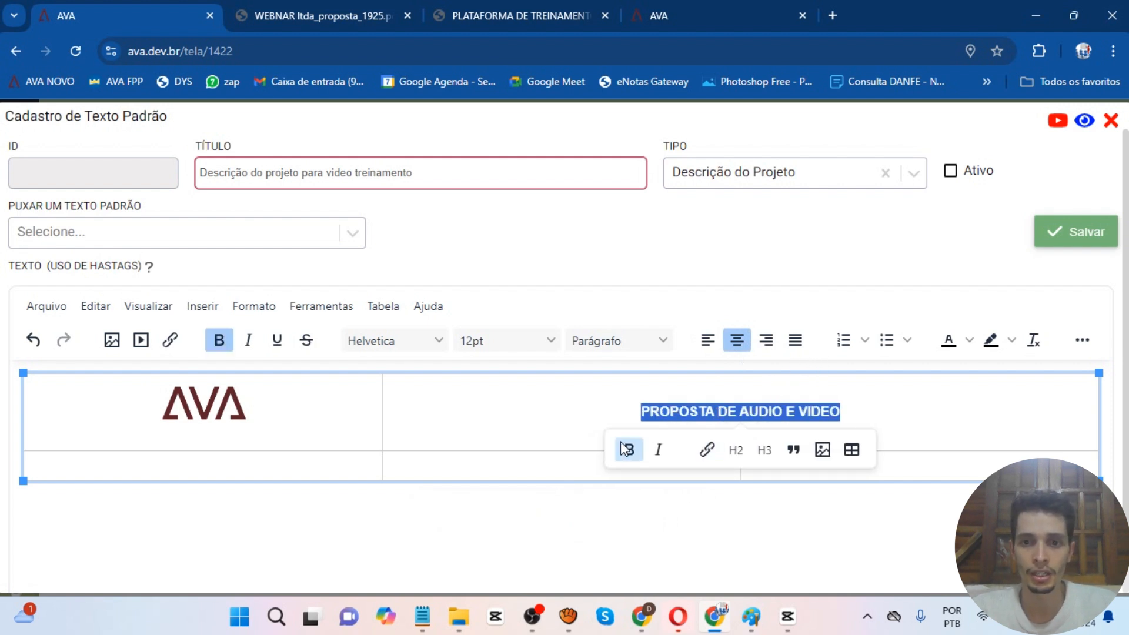
pyautogui.click(549, 341)
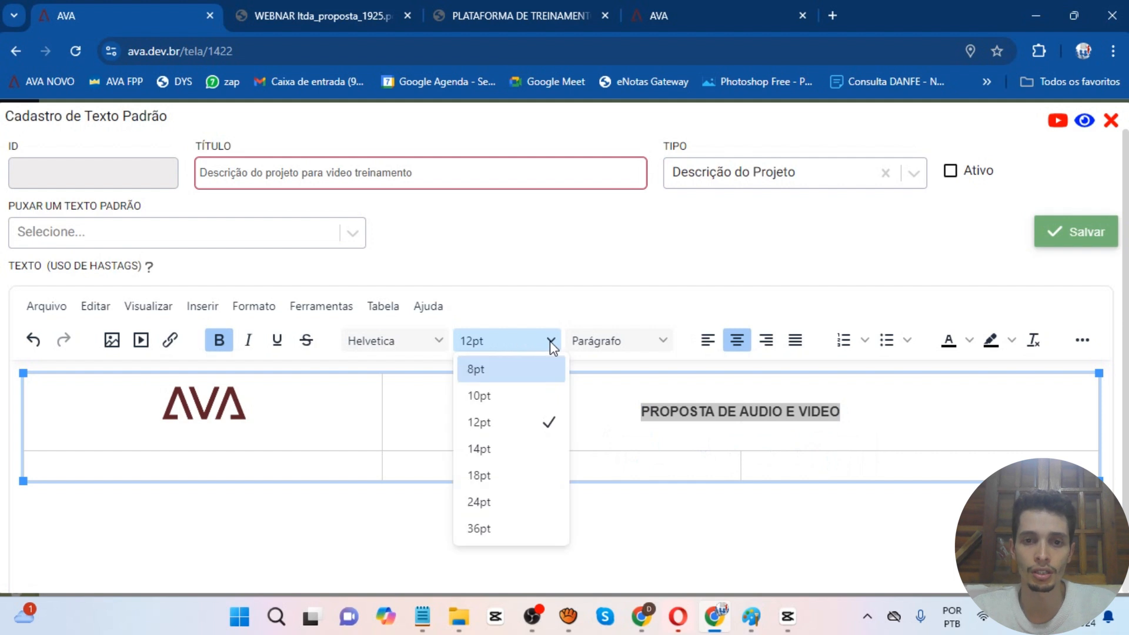
pyautogui.click(541, 473)
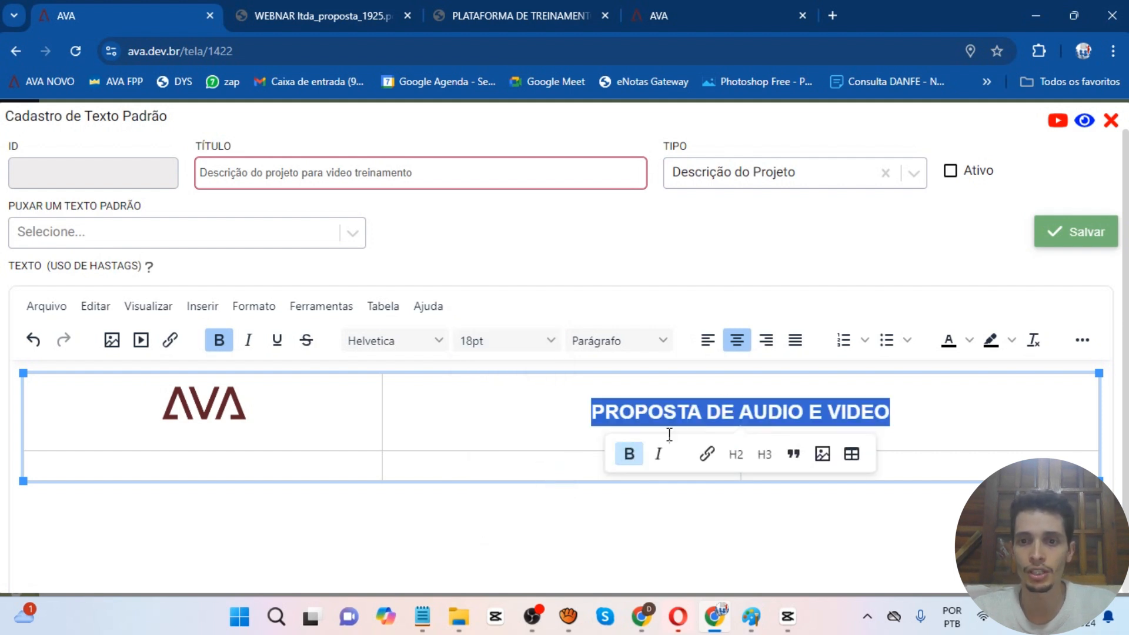
pyautogui.click(968, 339)
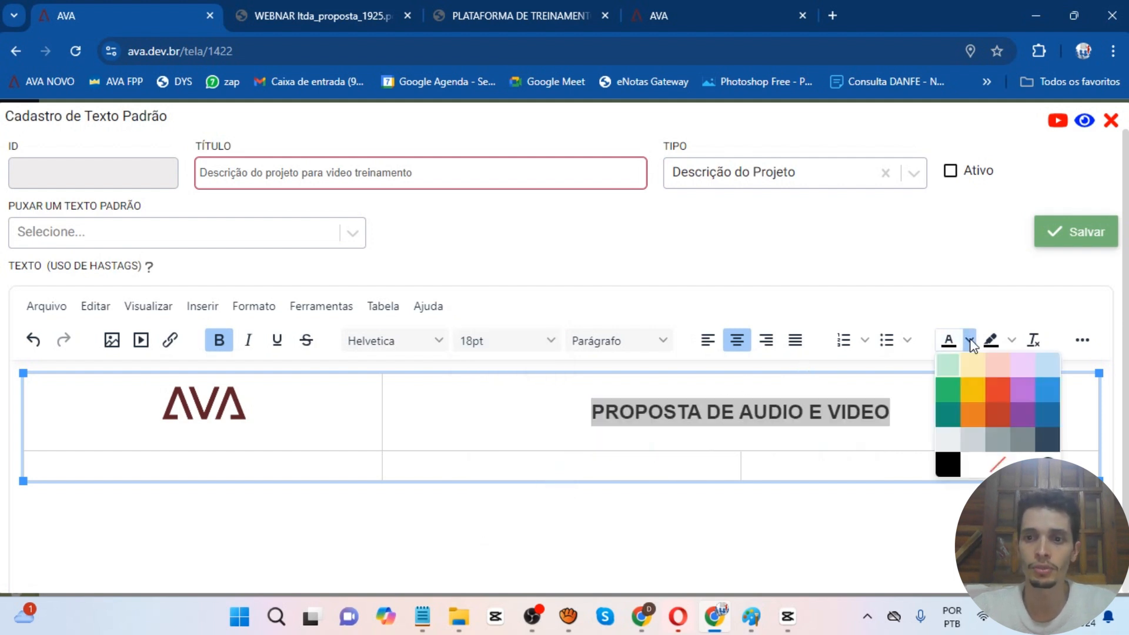
pyautogui.click(989, 386)
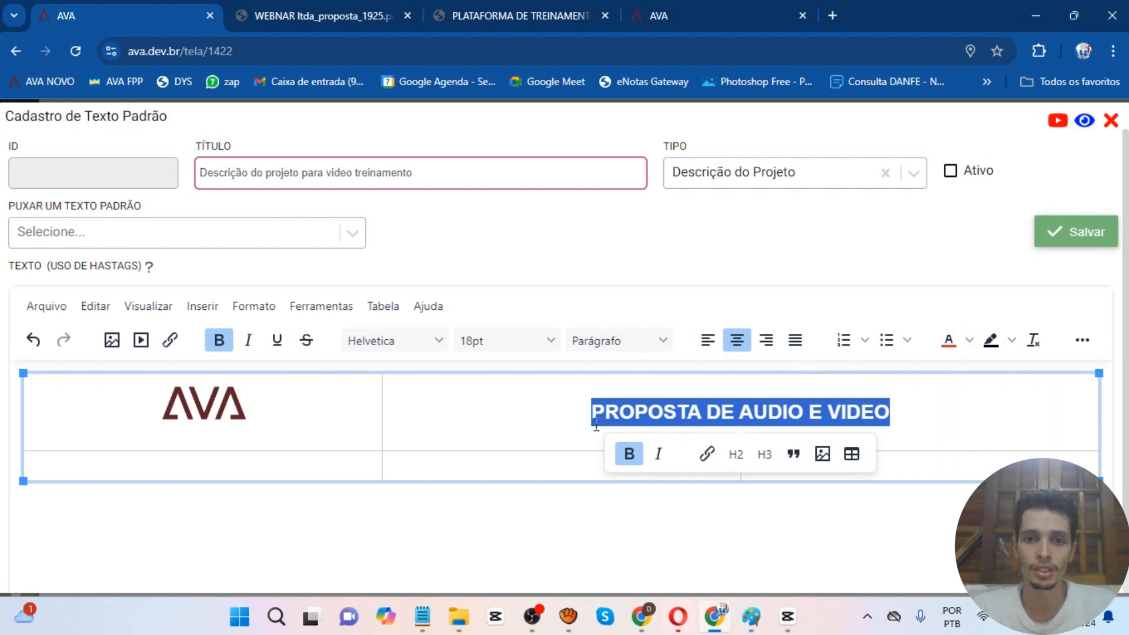
pyautogui.click(550, 415)
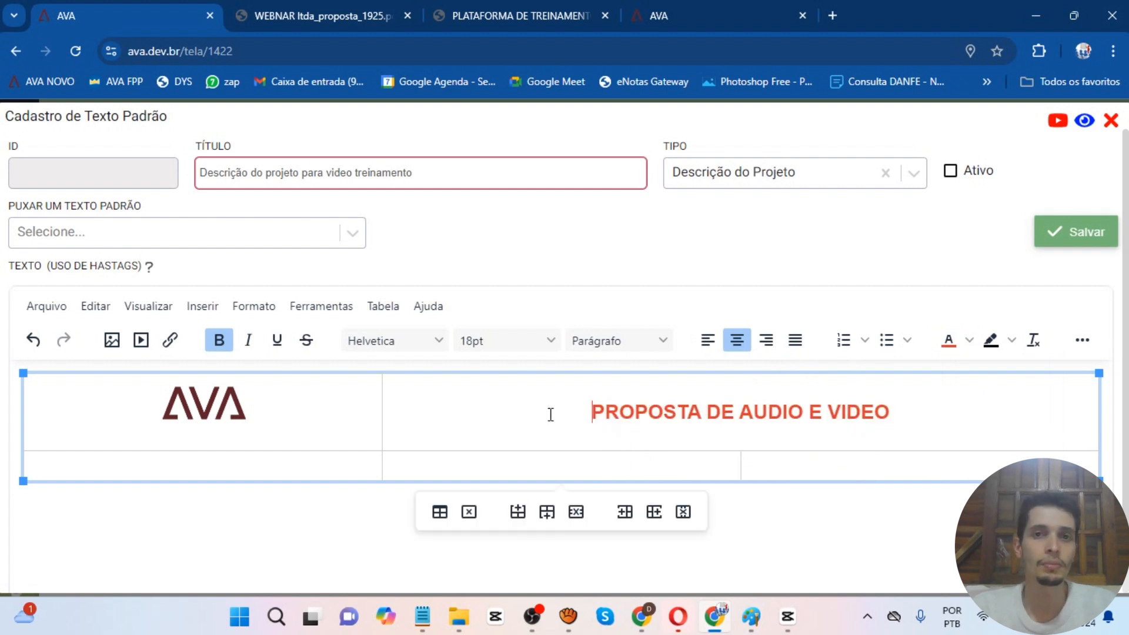
# - Fill the second row's first cell with "CLIENTE:" followed by the keyword #CNPJ_DO_CLIENTE# copied from the hashtag help list
pyautogui.click(322, 464)
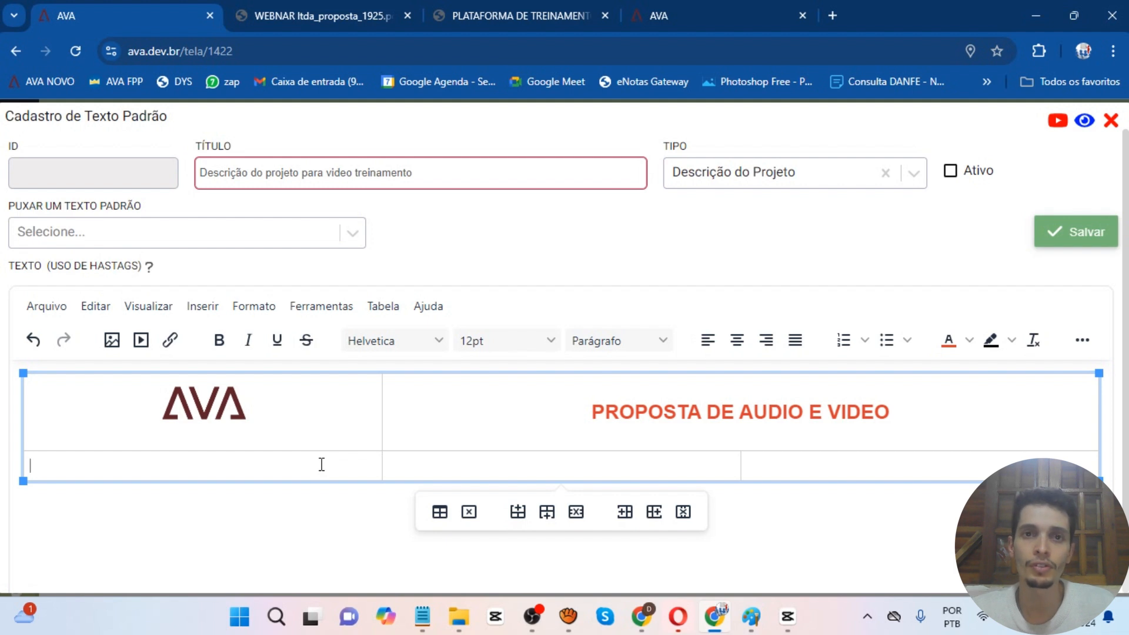
pyautogui.write('CLIENTE:')
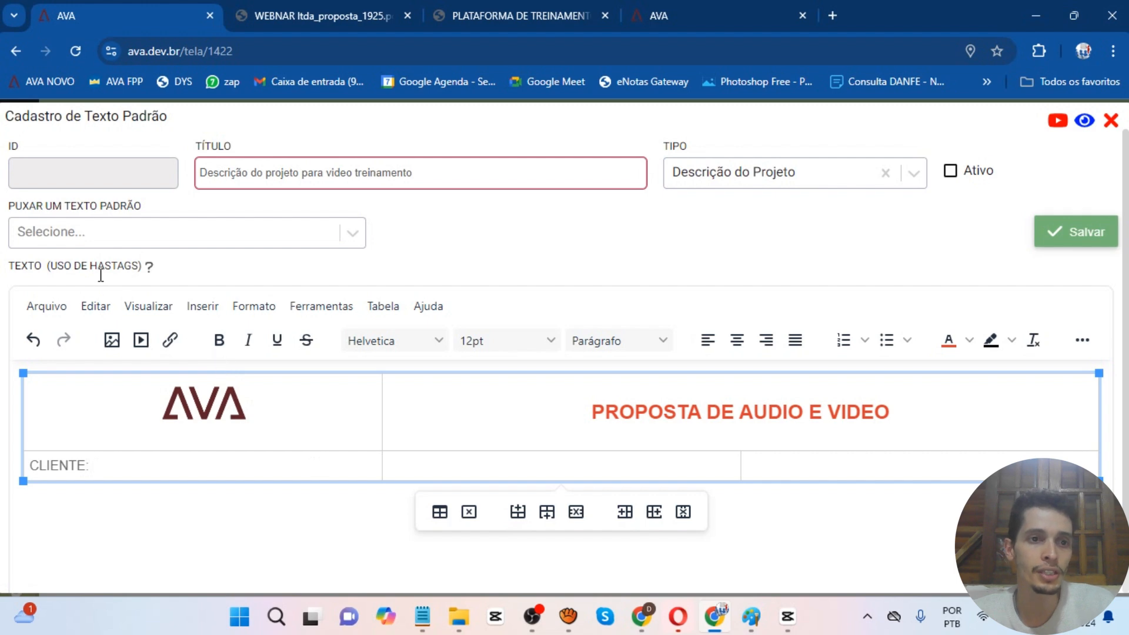
pyautogui.click(149, 268)
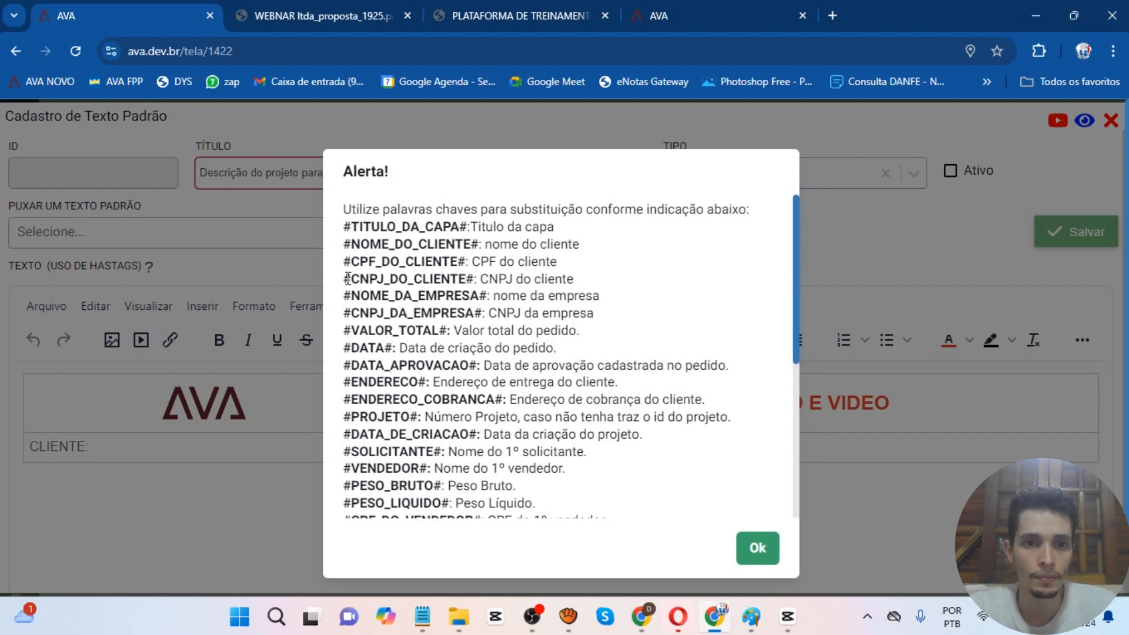
pyautogui.moveTo(345, 279); pyautogui.dragTo(475, 278)
pyautogui.hotkey('ctrl', 'c')
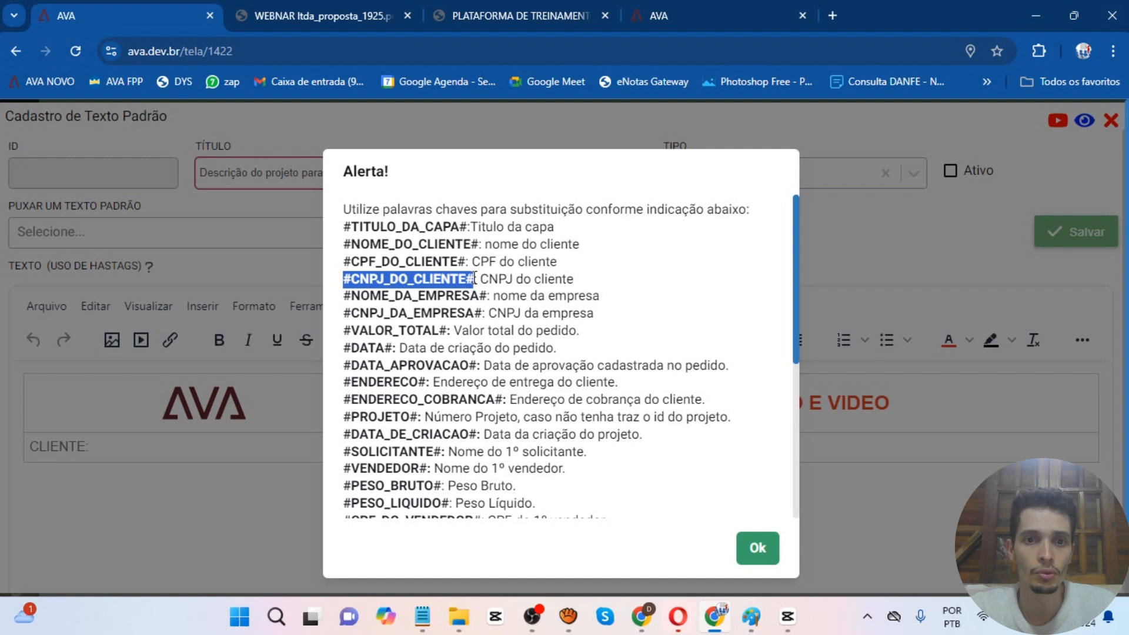
pyautogui.click(766, 553)
pyautogui.click(227, 450)
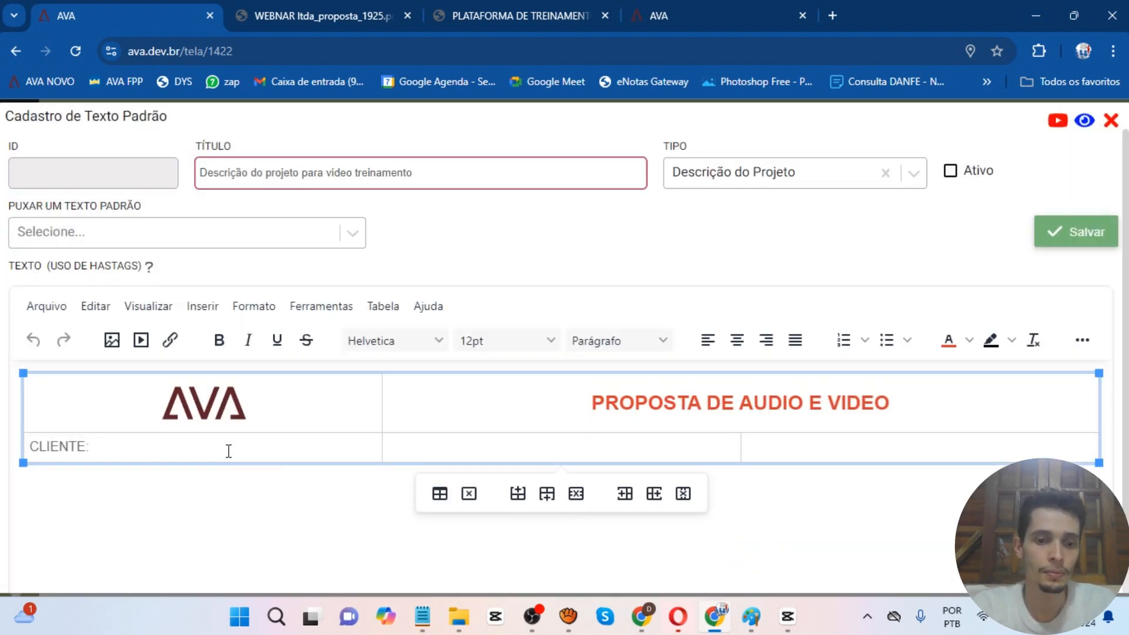
pyautogui.hotkey('ctrl', 'v')
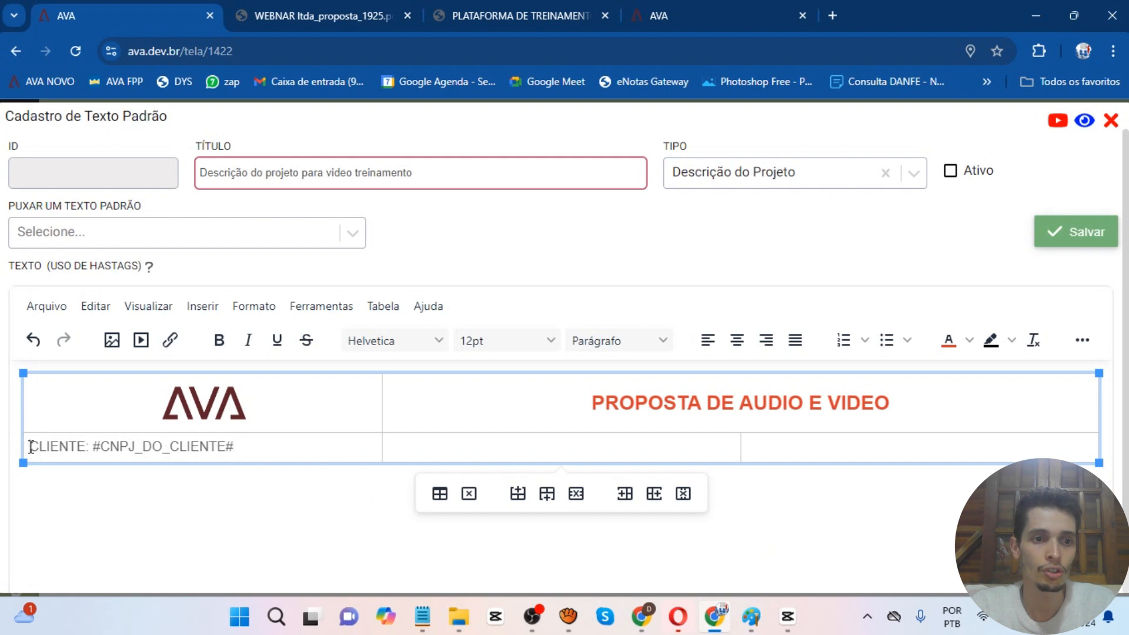
# - Make the "CLIENTE:" label bold and centre the client line in its cell
pyautogui.hotkey('shift', 'Right')
pyautogui.hotkey('shift', 'Right')
pyautogui.hotkey('shift', 'Right')
pyautogui.hotkey('shift', 'Right')
pyautogui.hotkey('shift', 'Right')
pyautogui.hotkey('shift', 'Right')
pyautogui.hotkey('shift', 'Right')
pyautogui.hotkey('shift', 'Right')
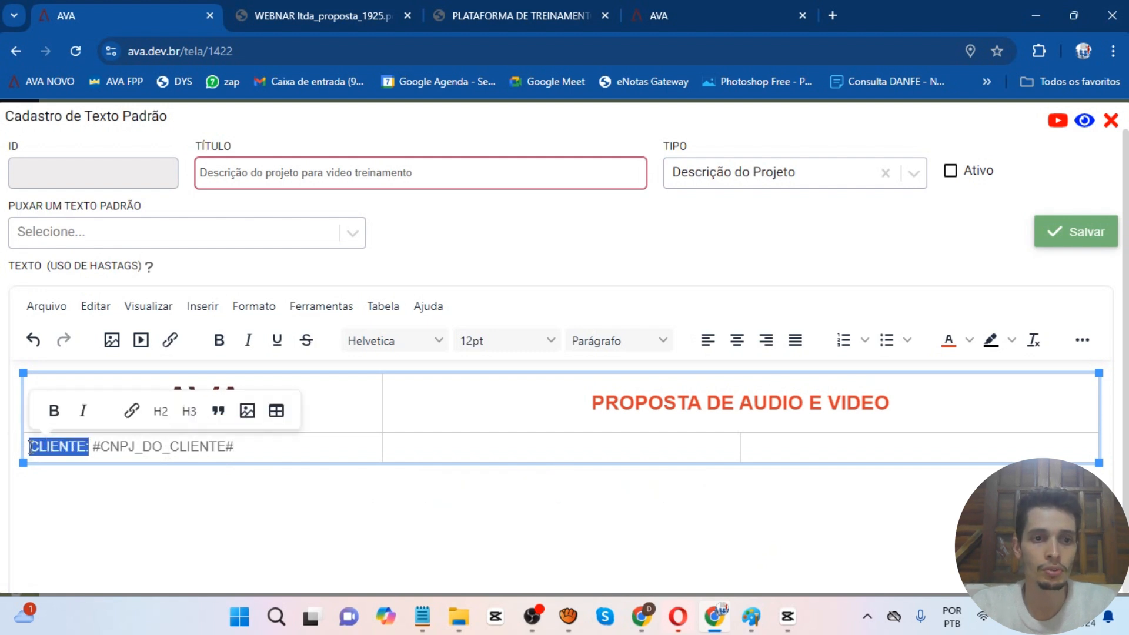
pyautogui.click(218, 340)
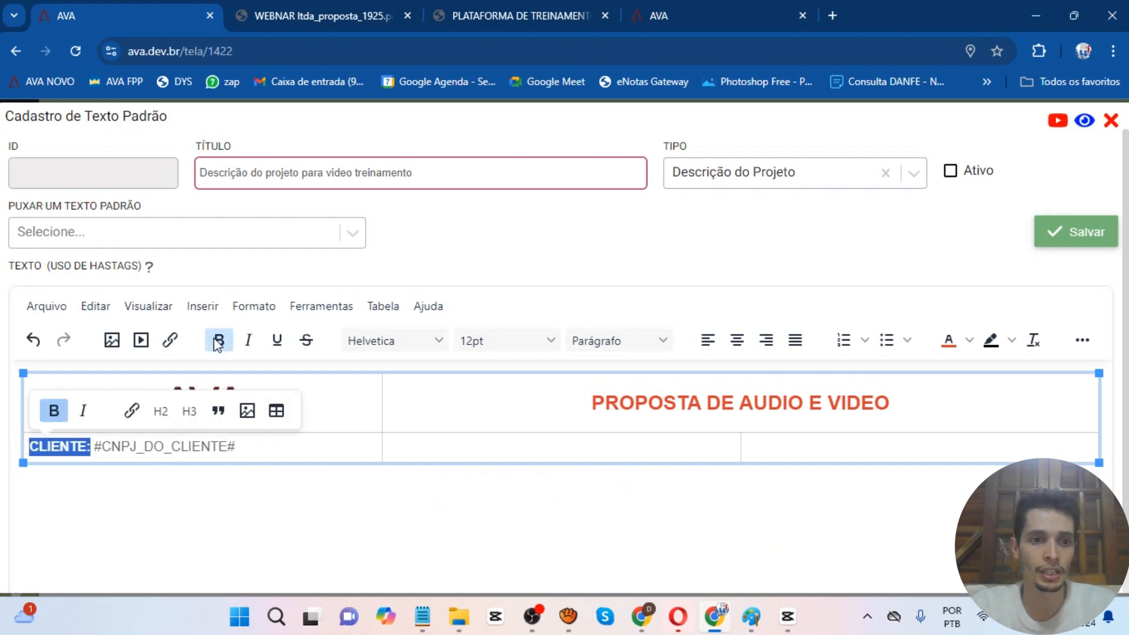
pyautogui.click(213, 457)
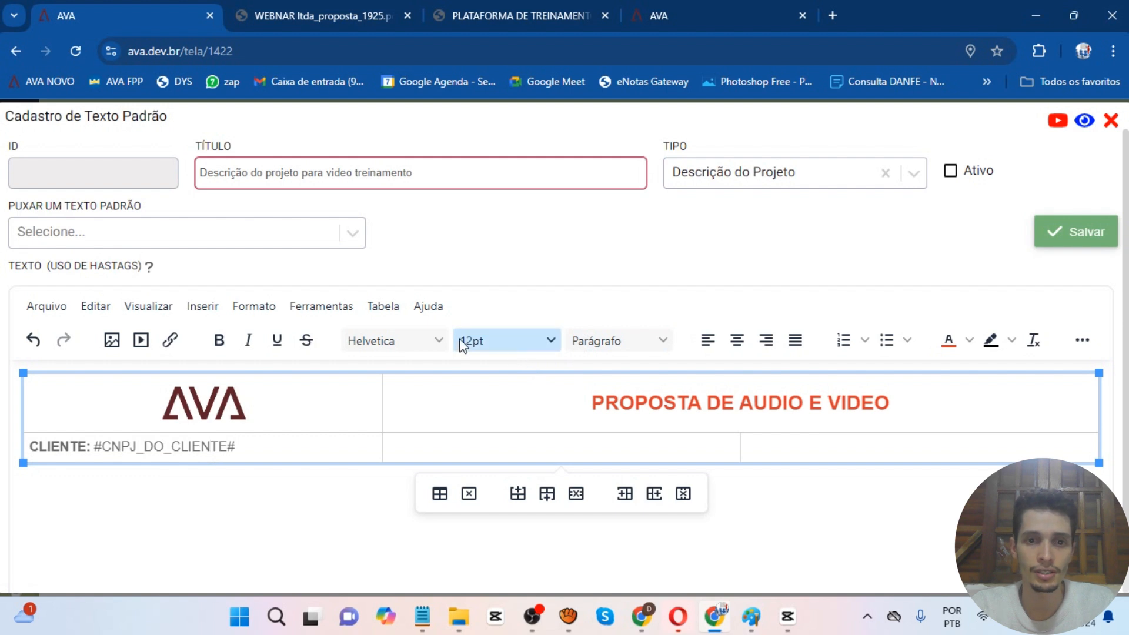
pyautogui.click(738, 344)
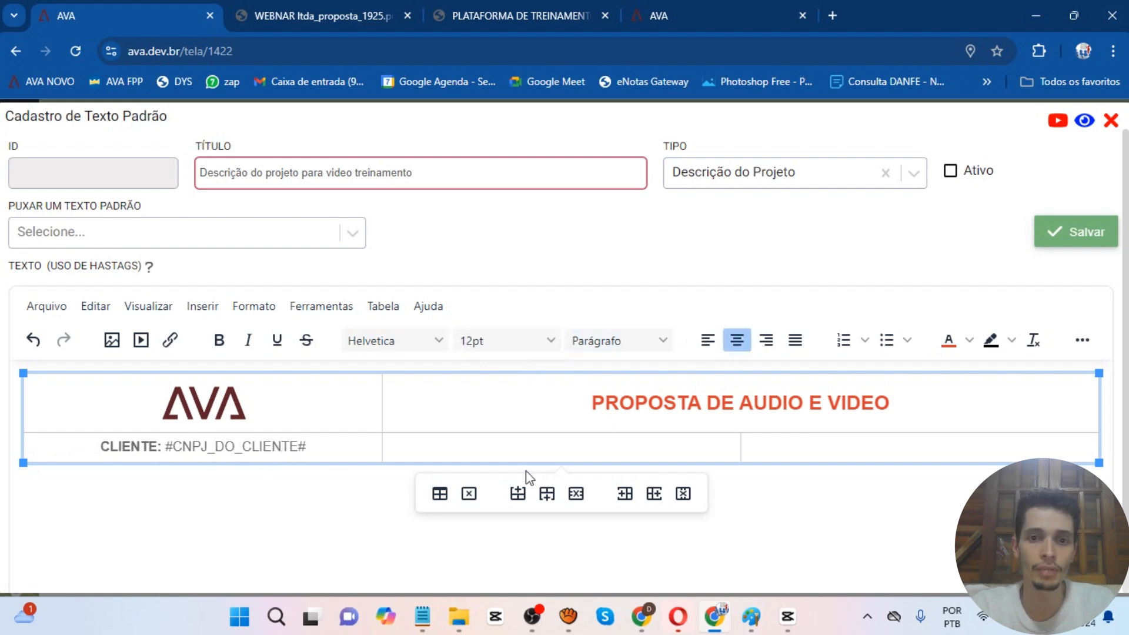
# - Enter the label "DATA:" in capitals in the middle cell of the table's second row
pyautogui.click(535, 456)
pyautogui.write('data')
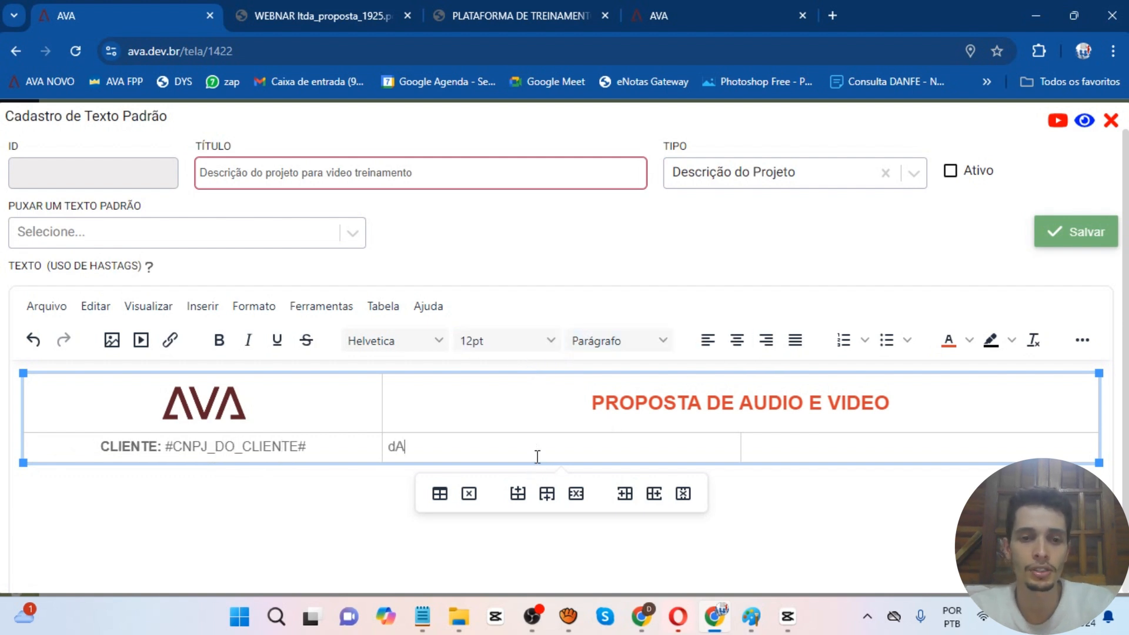
pyautogui.press('BackSpace')
pyautogui.press('BackSpace')
pyautogui.press('BackSpace')
pyautogui.press('BackSpace')
pyautogui.write('data')
pyautogui.press('BackSpace')
pyautogui.press('BackSpace')
pyautogui.press('BackSpace')
pyautogui.press('BackSpace')
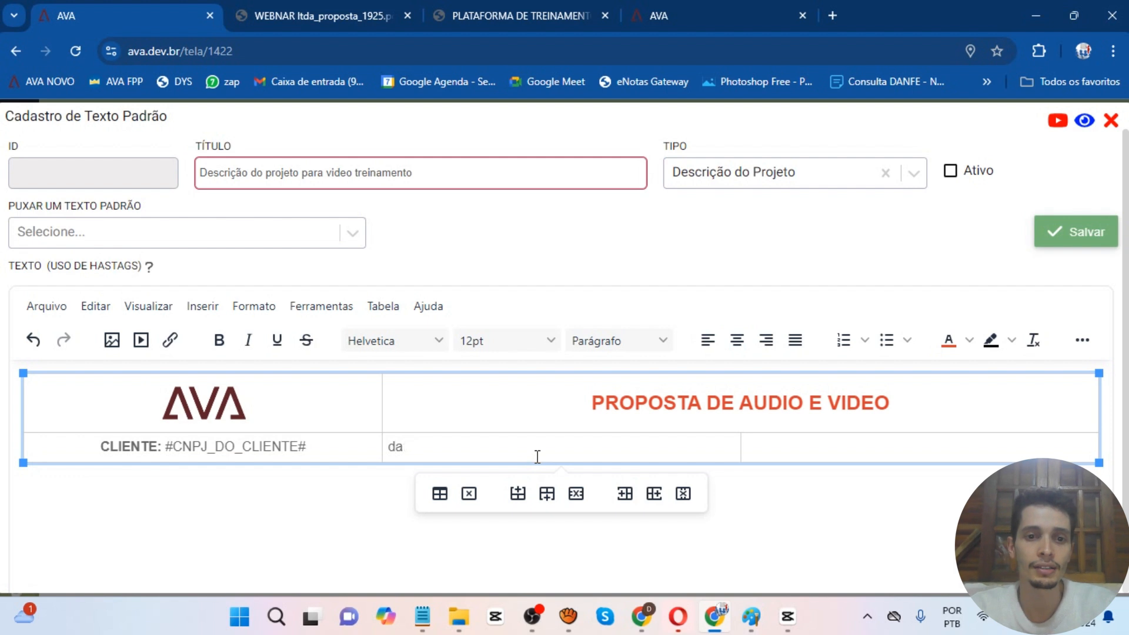
pyautogui.write('DATA:')
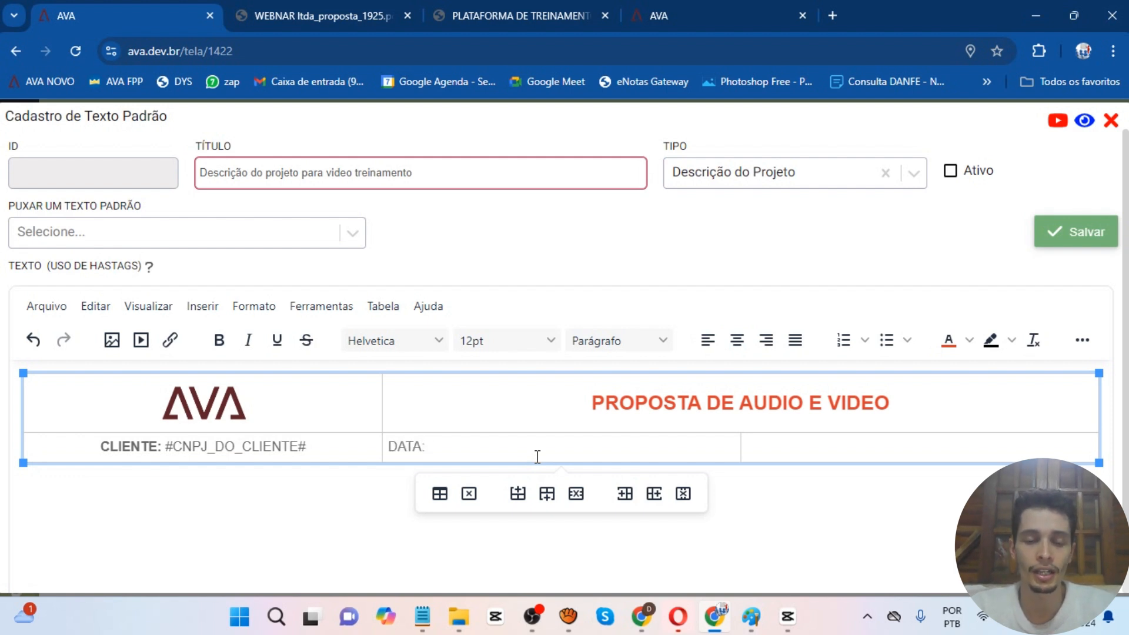
# - Centre the "DATA:" label in its cell and make it bold
pyautogui.hotkey('shift', 'Up')
pyautogui.press('Down')
pyautogui.tripleClick(412, 447)
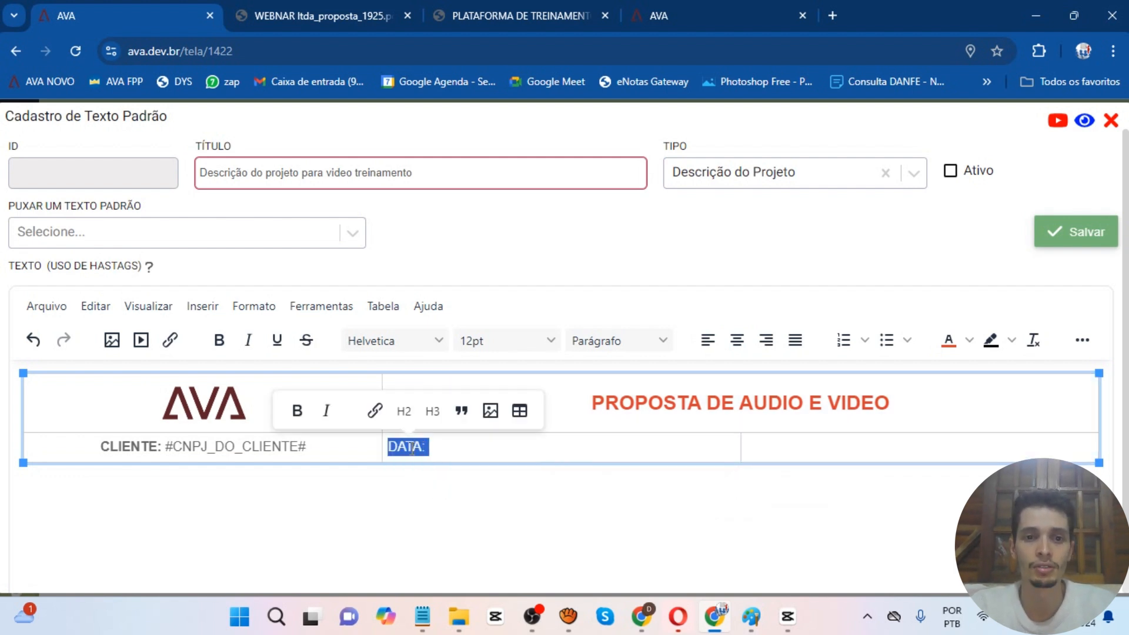
pyautogui.click(737, 340)
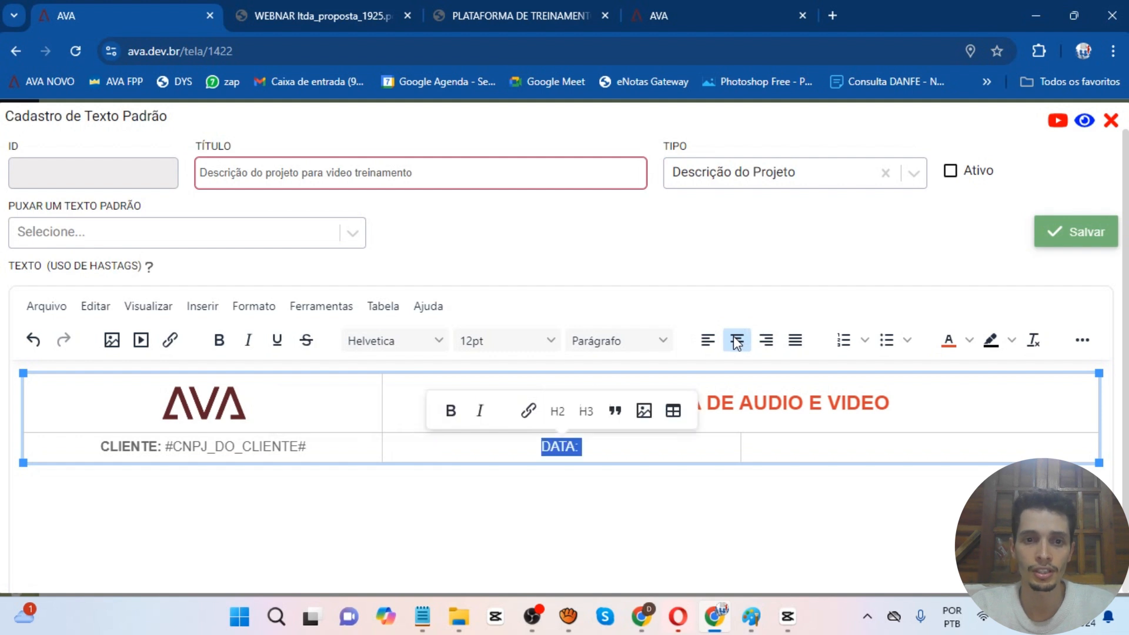
pyautogui.click(450, 413)
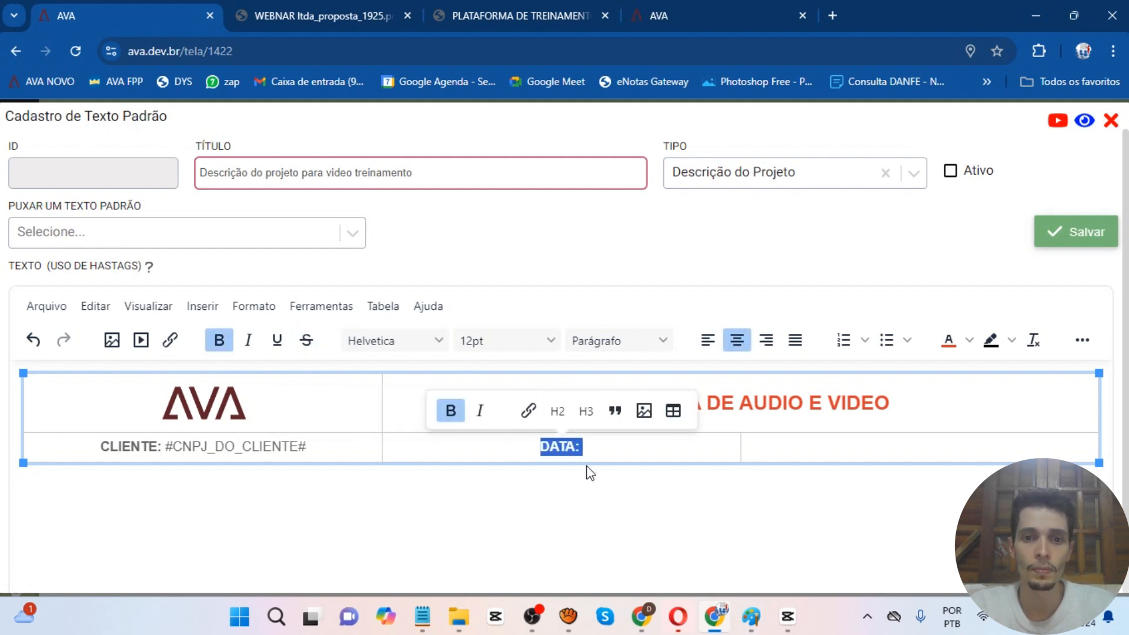
# - Add the keyword #DATA# after the "DATA:" label, copying it from the hashtag help list
pyautogui.click(609, 459)
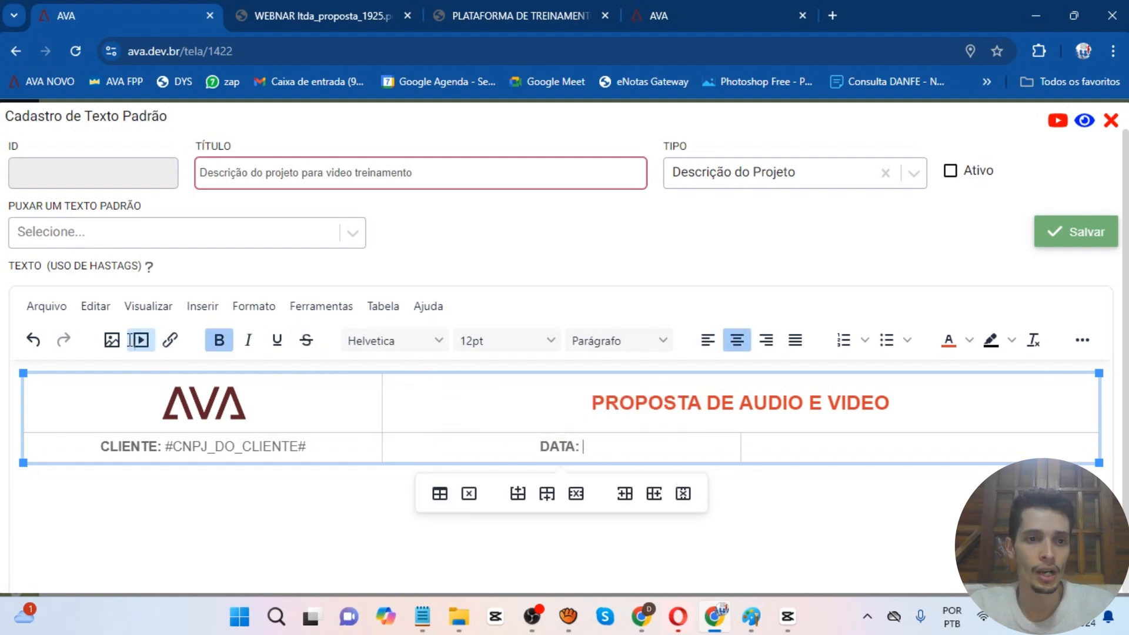
pyautogui.click(151, 271)
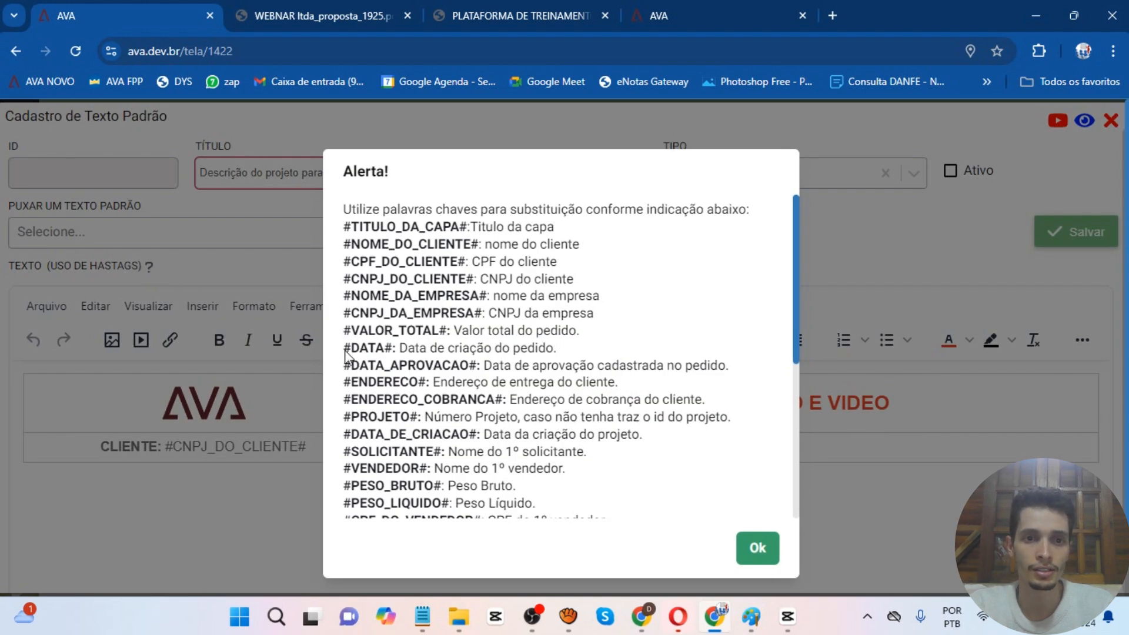
pyautogui.moveTo(347, 353); pyautogui.dragTo(392, 352)
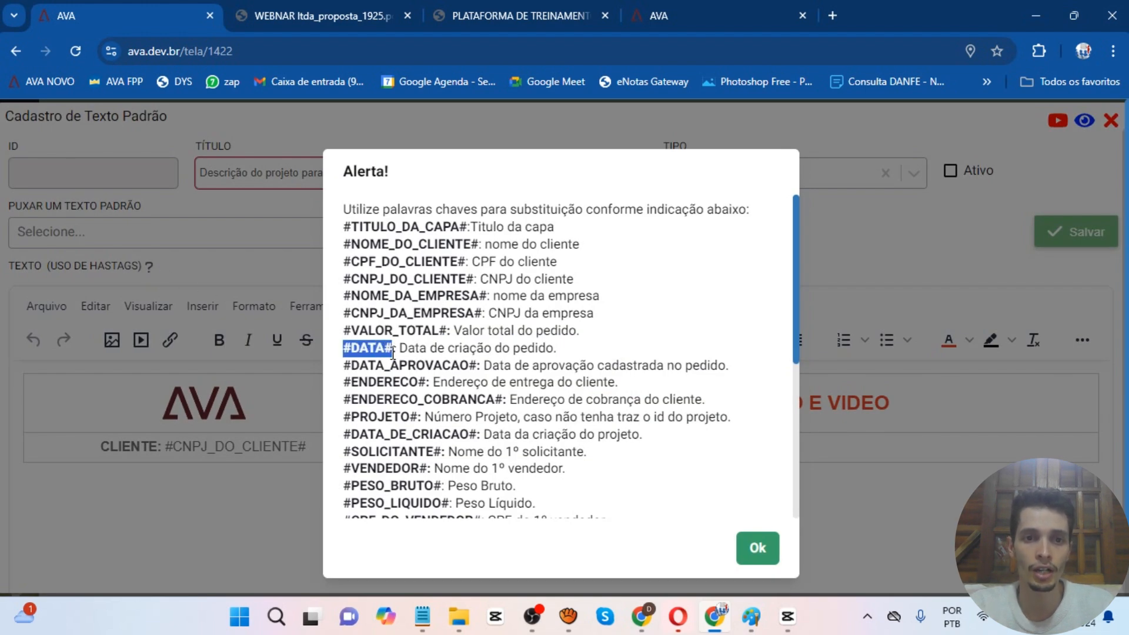
pyautogui.rightClick(383, 354)
pyautogui.click(418, 365)
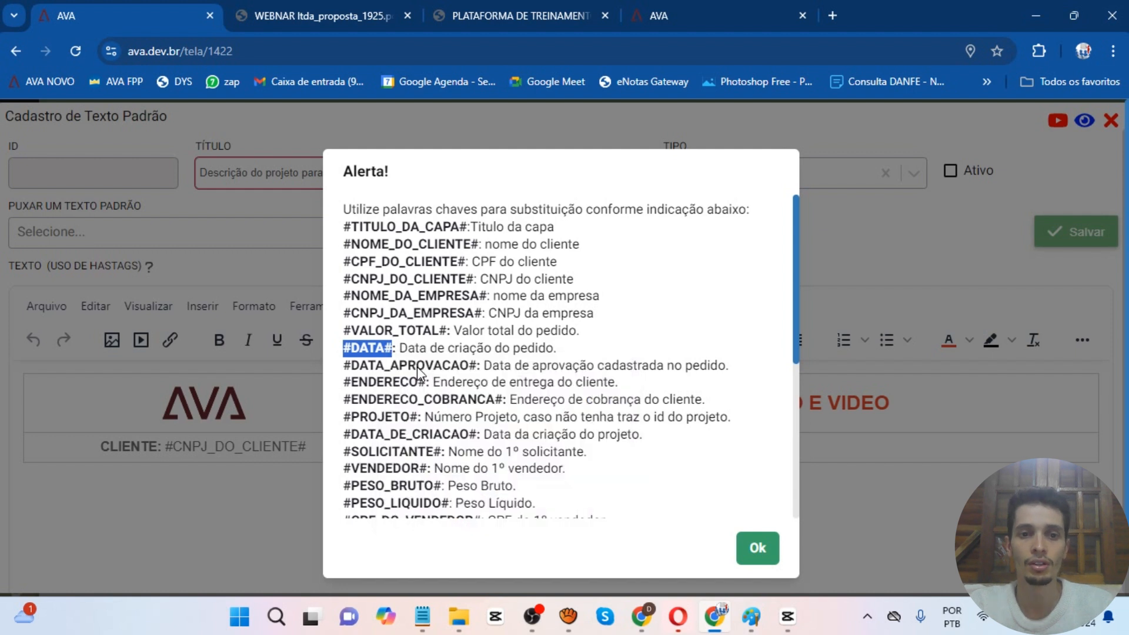
pyautogui.click(745, 548)
pyautogui.click(638, 448)
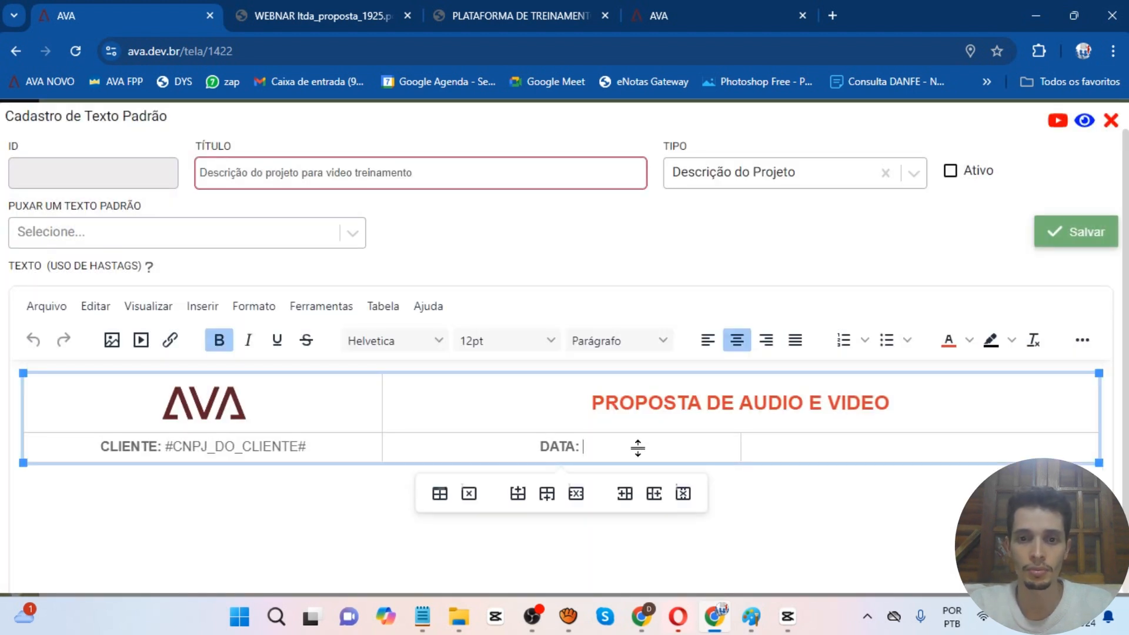
pyautogui.hotkey('ctrl', 'v')
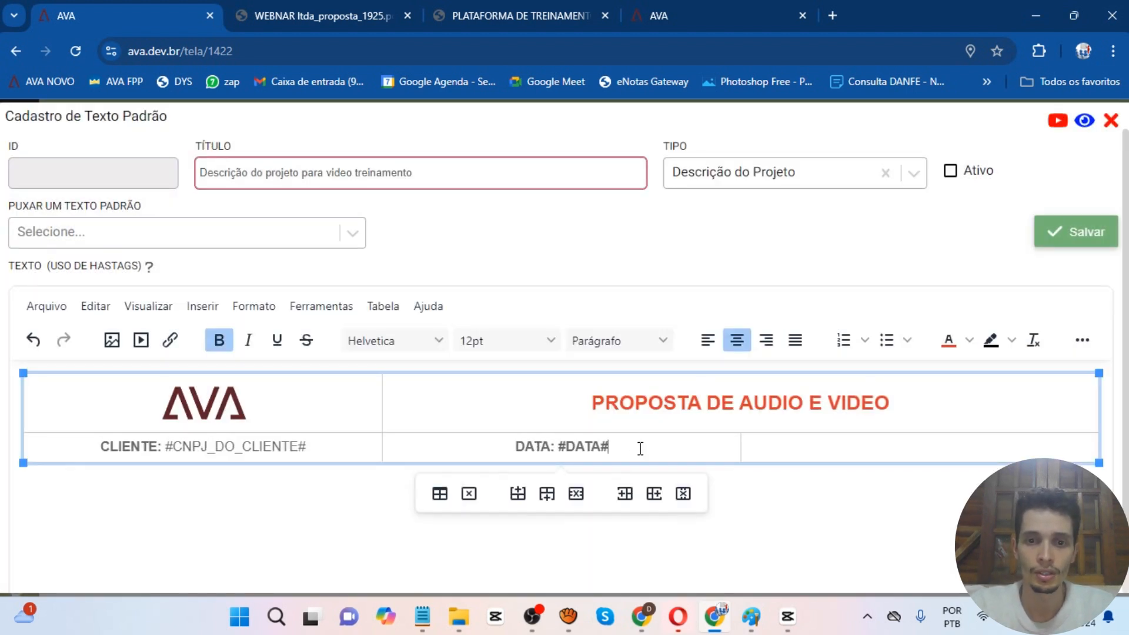
# - Remove the bold formatting from the #DATA# keyword only, leaving its label bold
pyautogui.hotkey('shift', 'Left')
pyautogui.hotkey('shift', 'Left')
pyautogui.hotkey('shift', 'Left')
pyautogui.hotkey('shift', 'Left')
pyautogui.hotkey('shift', 'Left')
pyautogui.hotkey('shift', 'Left')
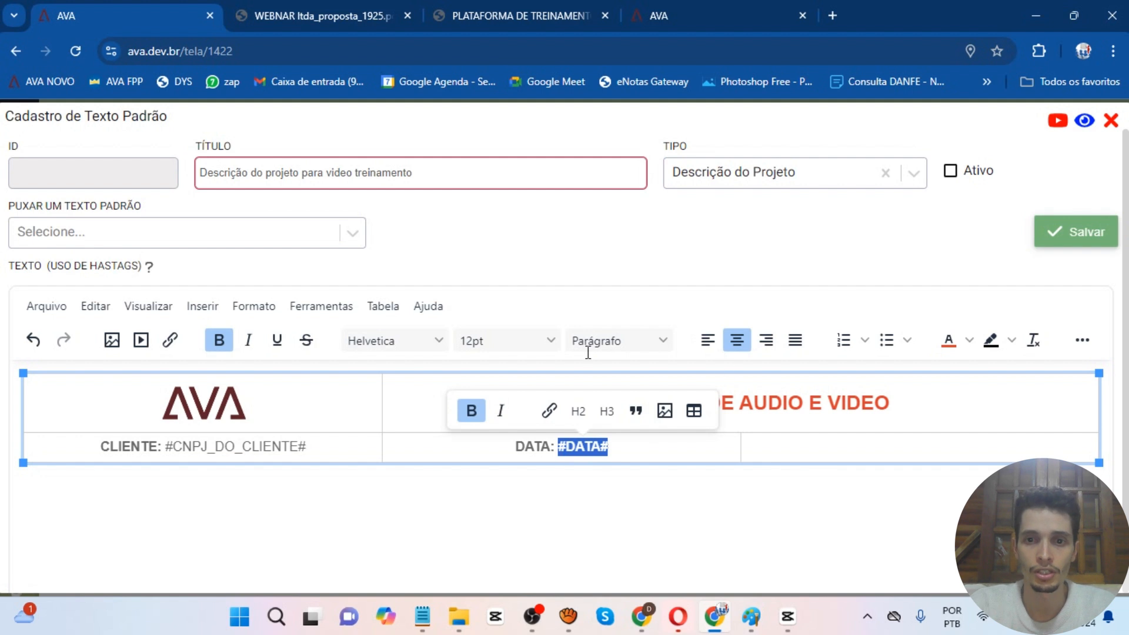
pyautogui.click(477, 410)
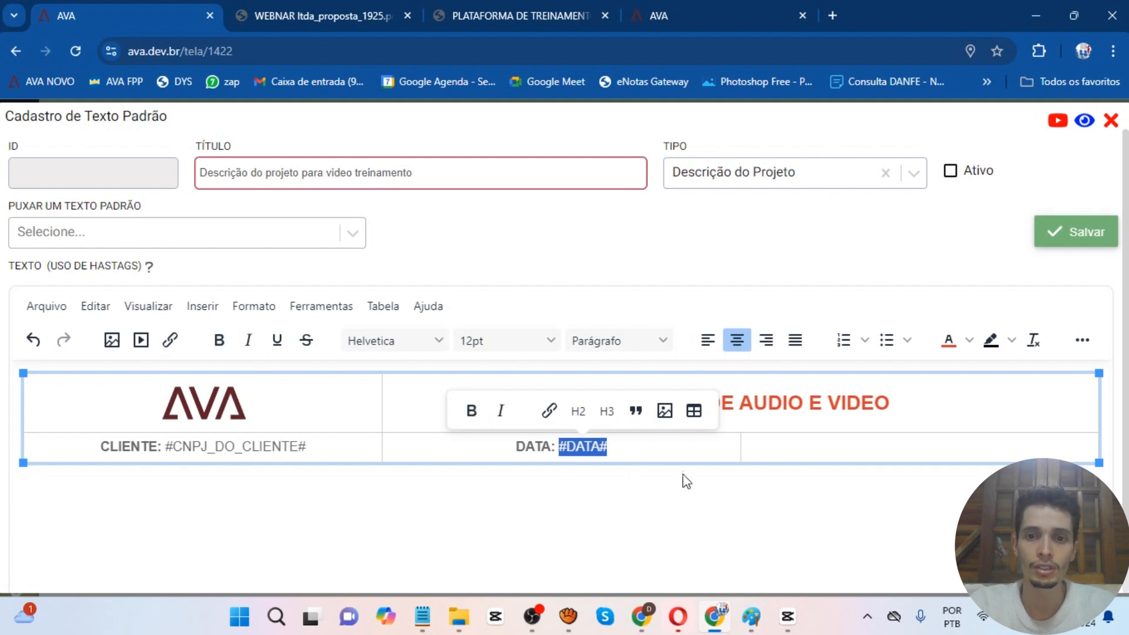
# - Enter the label "ORÇAMENTO" in the last cell of the table's second row
pyautogui.click(817, 448)
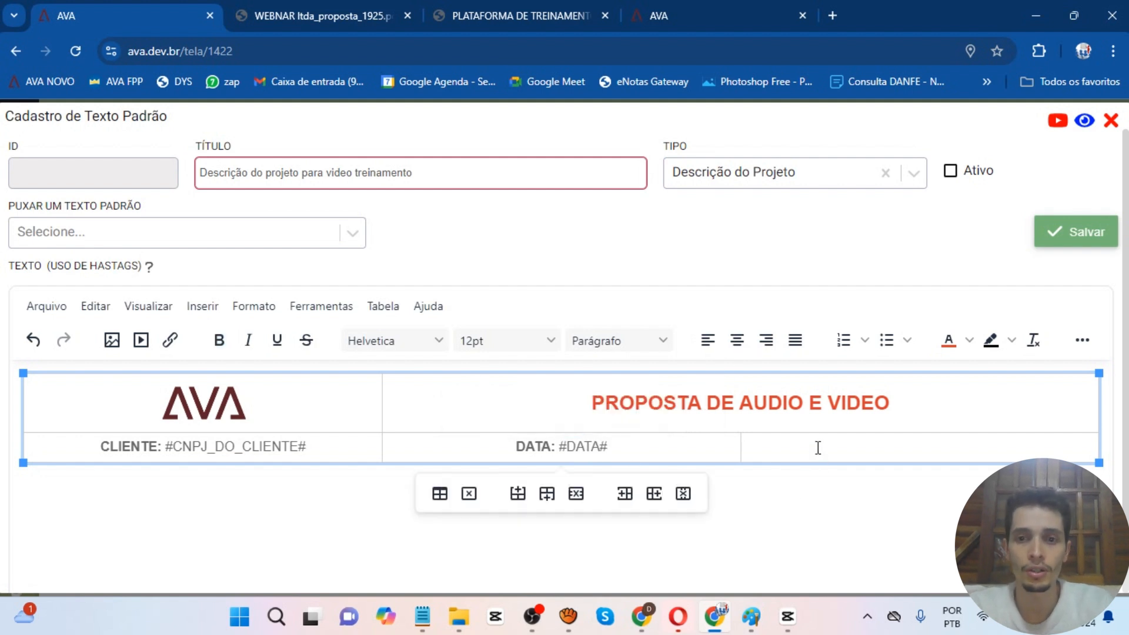
pyautogui.write('ORÇAMENTO')
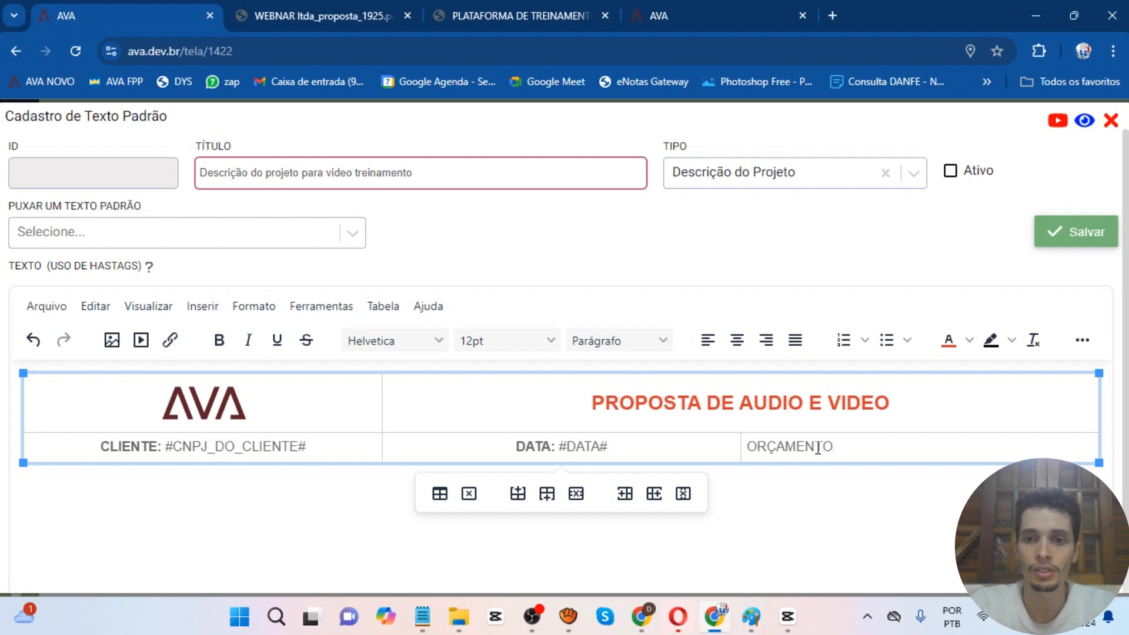
# - Centre the "ORÇAMENTO" label in its cell and make it bold
pyautogui.hotkey('shift', 'Left')
pyautogui.hotkey('shift', 'Left')
pyautogui.hotkey('shift', 'Left')
pyautogui.hotkey('shift', 'Left')
pyautogui.hotkey('shift', 'Left')
pyautogui.hotkey('shift', 'Left')
pyautogui.hotkey('shift', 'Left')
pyautogui.hotkey('shift', 'Left')
pyautogui.hotkey('shift', 'Left')
pyautogui.hotkey('shift', 'Left')
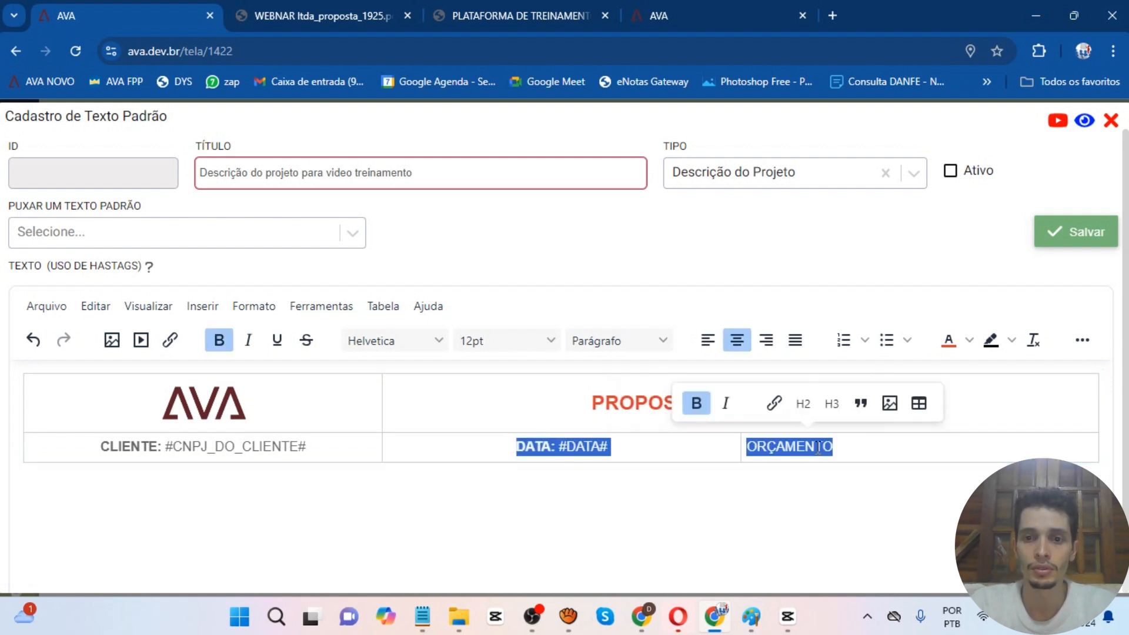
pyautogui.click(790, 449)
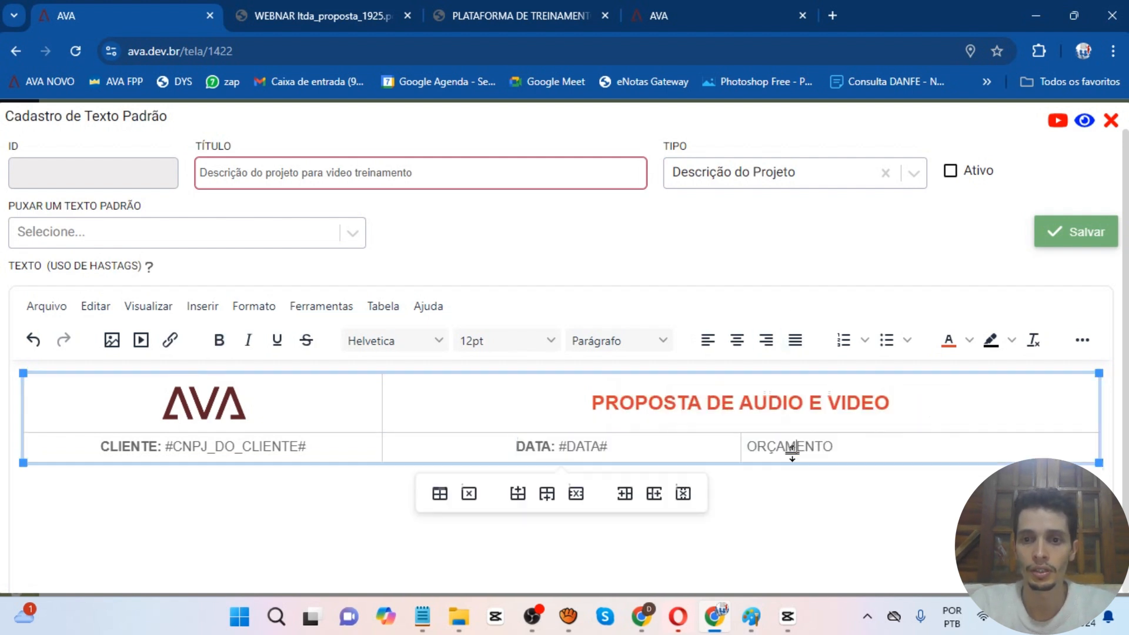
pyautogui.hotkey('shift', 'Left')
pyautogui.hotkey('shift', 'Left')
pyautogui.hotkey('shift', 'Left')
pyautogui.hotkey('shift', 'Left')
pyautogui.hotkey('shift', 'Left')
pyautogui.hotkey('shift', 'Left')
pyautogui.hotkey('shift', 'Left')
pyautogui.hotkey('shift', 'Left')
pyautogui.hotkey('shift', 'Left')
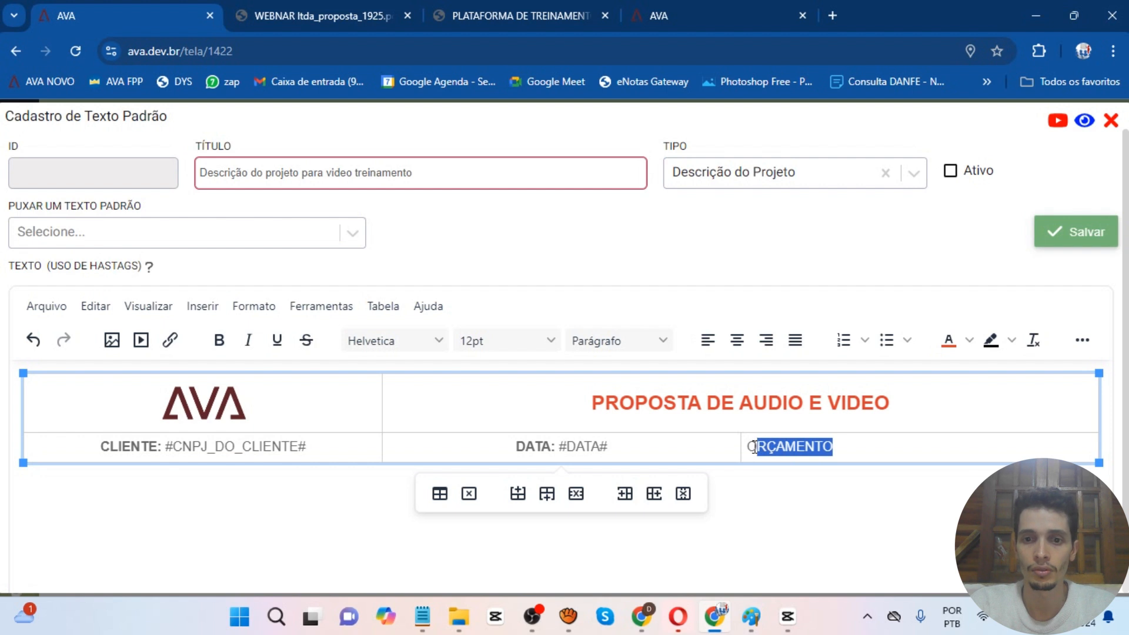
pyautogui.click(738, 341)
pyautogui.click(808, 411)
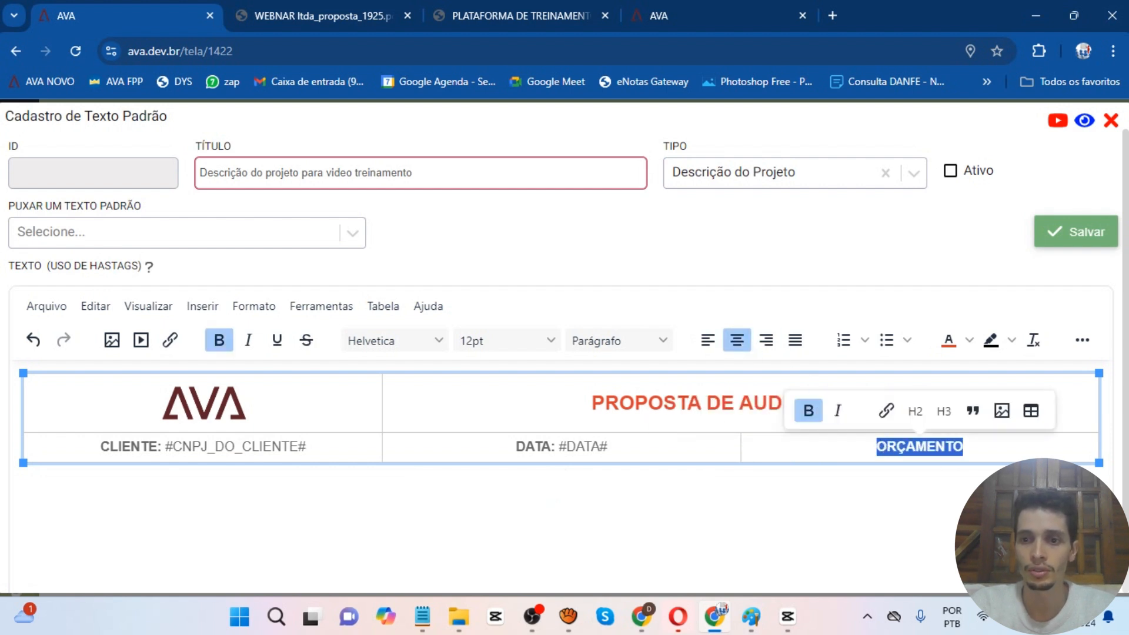
# - Complete the "ORÇAMENTO" label with a colon and add the keyword #PROJETO# copied from the hashtag help list
pyautogui.click(989, 455)
pyautogui.write(':')
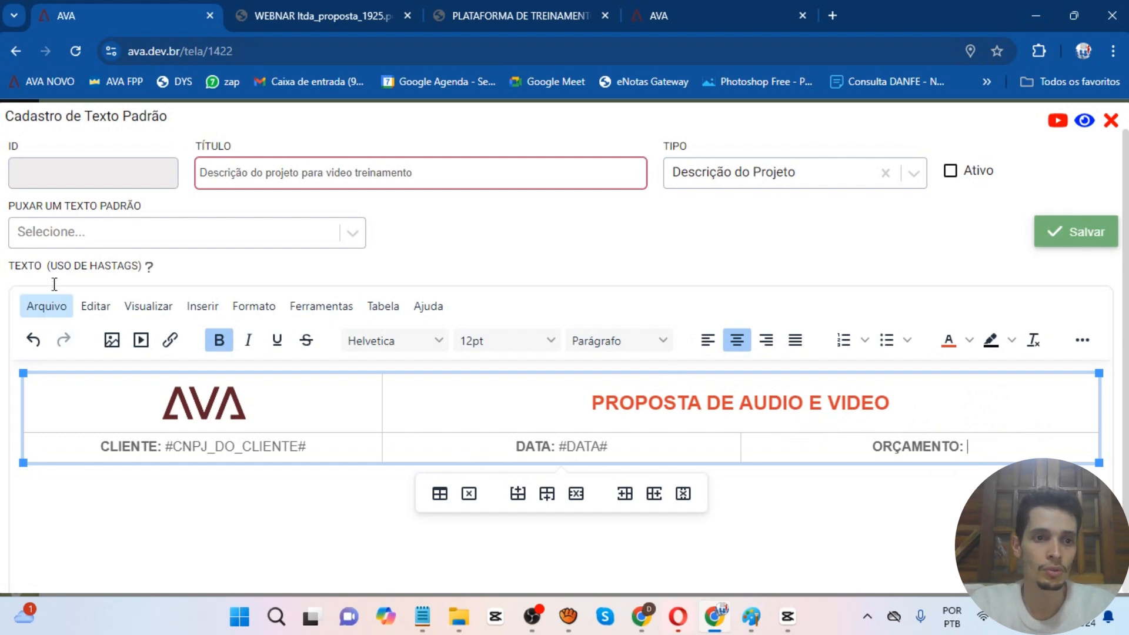
pyautogui.click(148, 266)
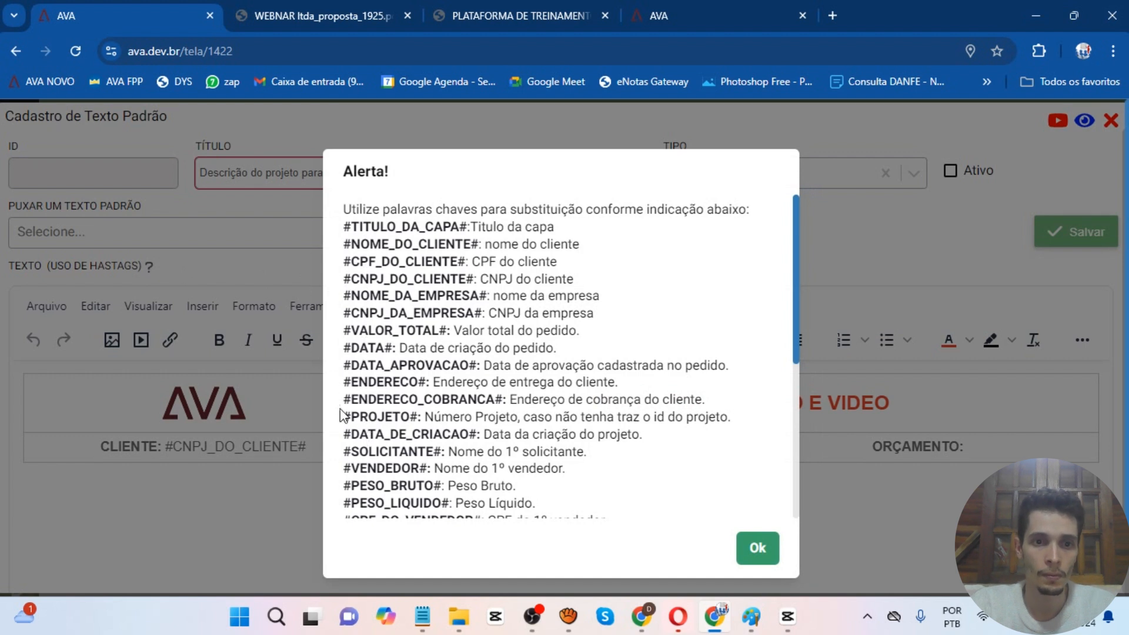
pyautogui.moveTo(342, 416); pyautogui.dragTo(414, 418)
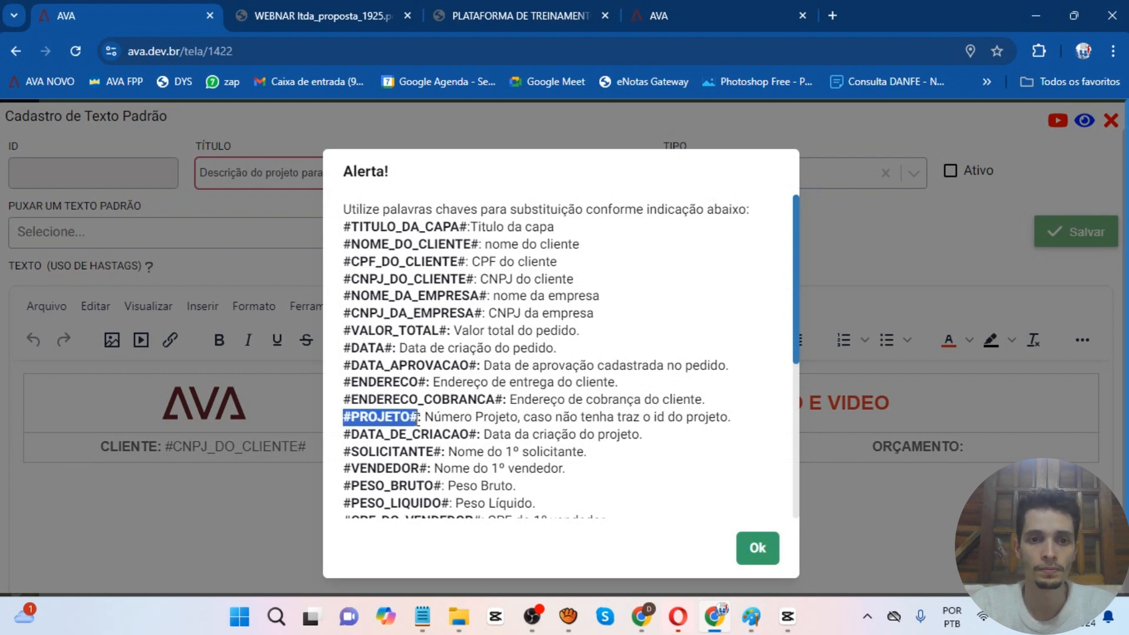
pyautogui.click(751, 548)
pyautogui.click(1023, 450)
pyautogui.hotkey('ctrl', 'v')
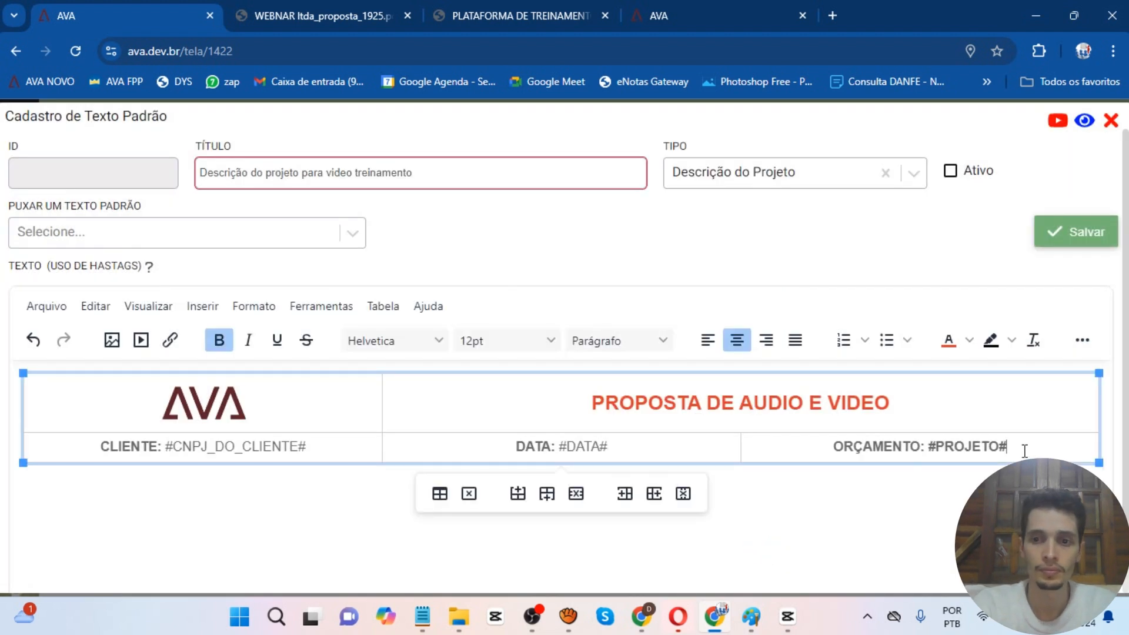
# - Remove the bold formatting from the #PROJETO# keyword only
pyautogui.hotkey('shift', 'Left')
pyautogui.hotkey('shift', 'Left')
pyautogui.hotkey('shift', 'Left')
pyautogui.hotkey('shift', 'Left')
pyautogui.hotkey('shift', 'Left')
pyautogui.hotkey('shift', 'Left')
pyautogui.hotkey('shift', 'Left')
pyautogui.hotkey('shift', 'Left')
pyautogui.hotkey('shift', 'Left')
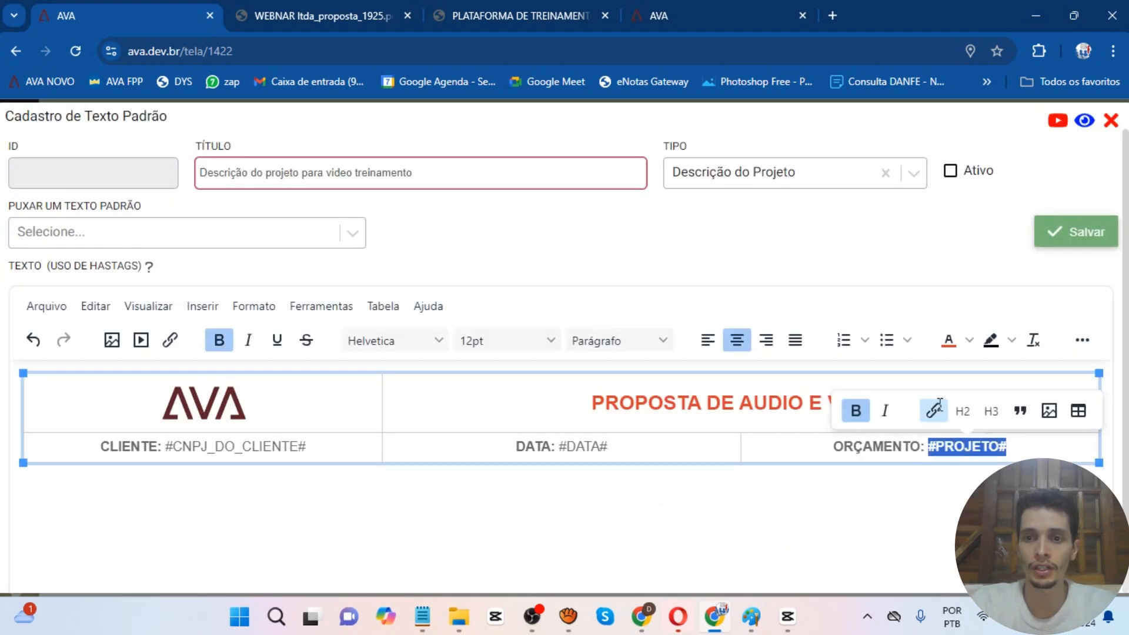
pyautogui.click(856, 411)
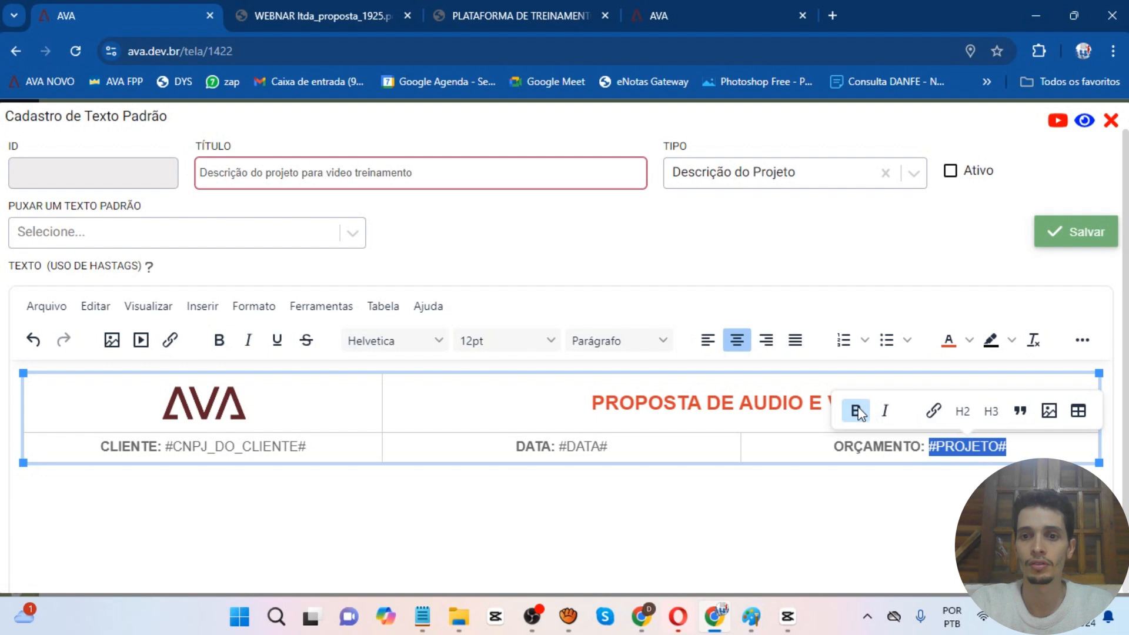
pyautogui.click(859, 487)
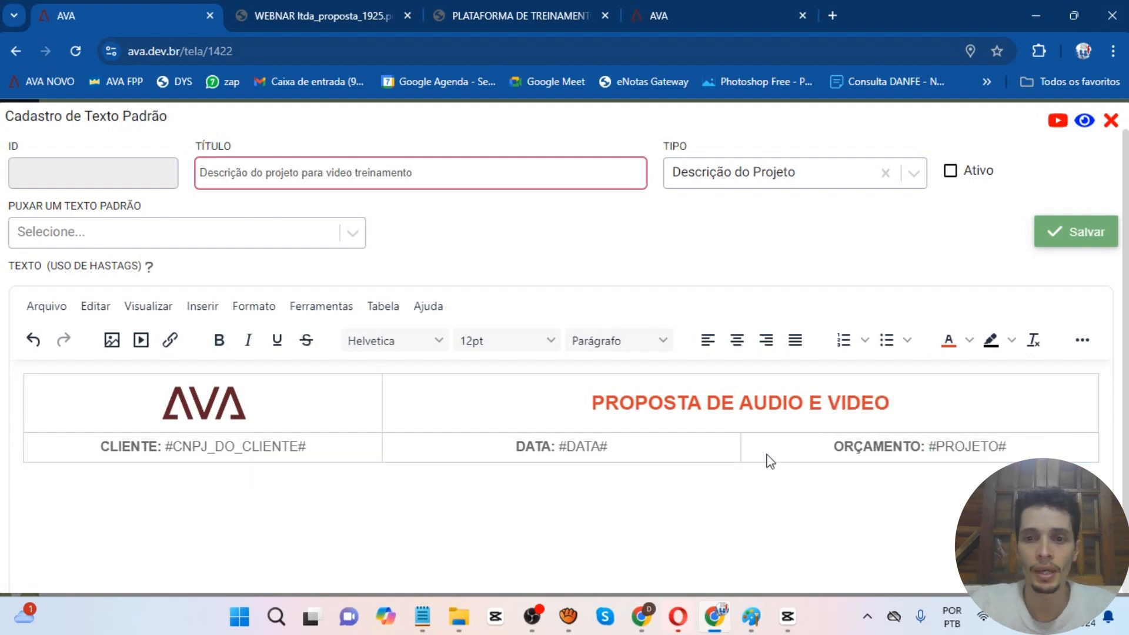
# - Set the header table's border thickness to 0 in its table properties and save them
pyautogui.click(529, 406)
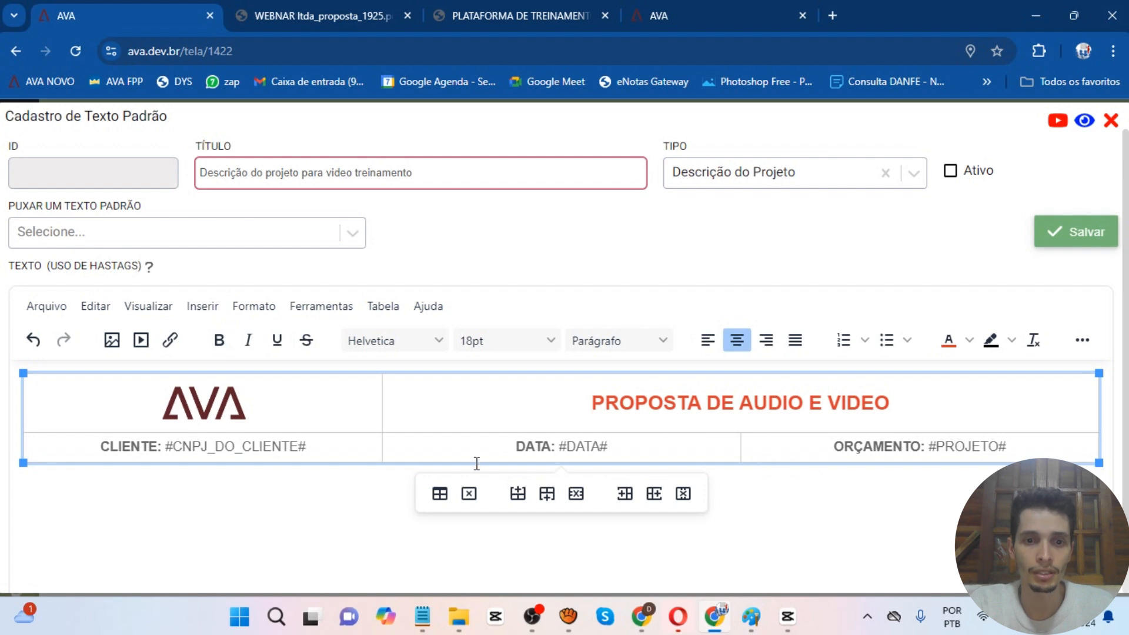
pyautogui.click(439, 493)
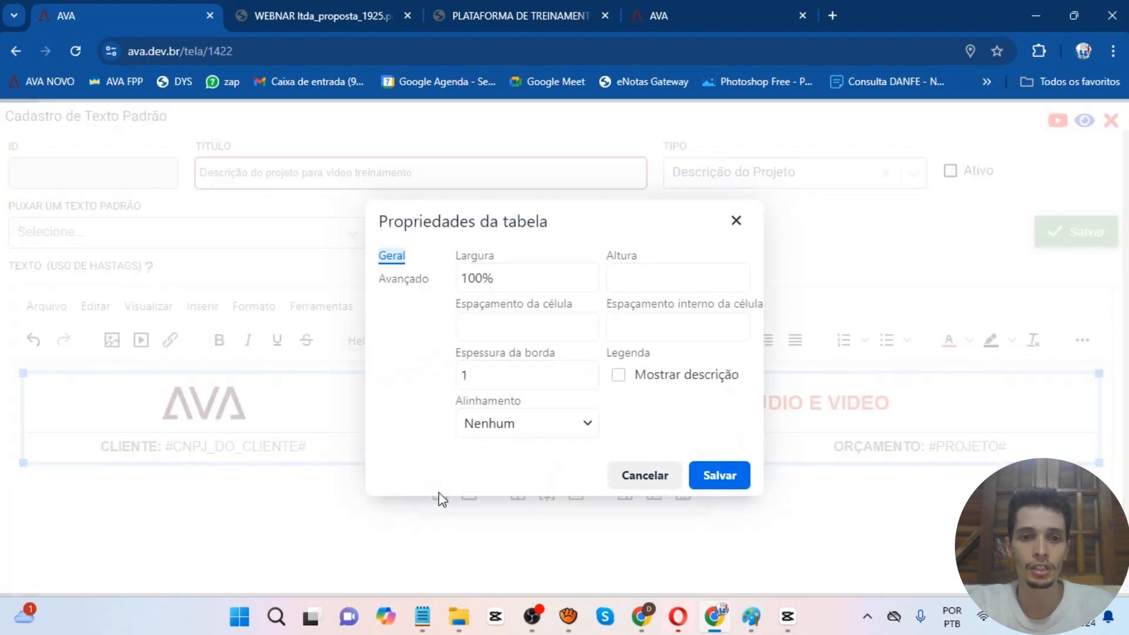
pyautogui.click(513, 374)
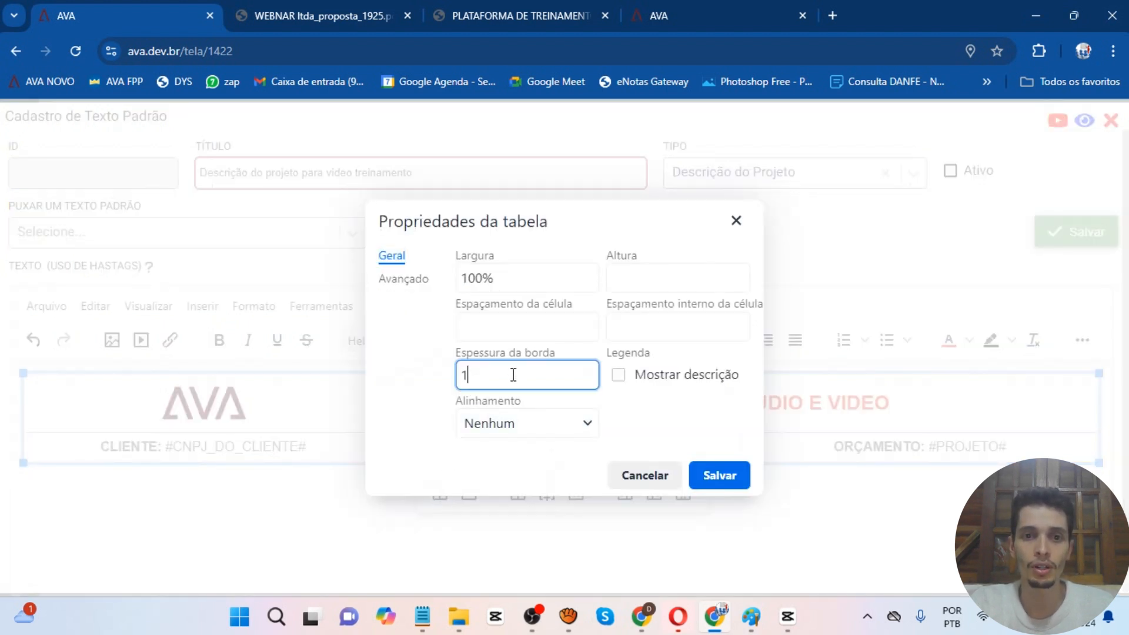
pyautogui.write('0')
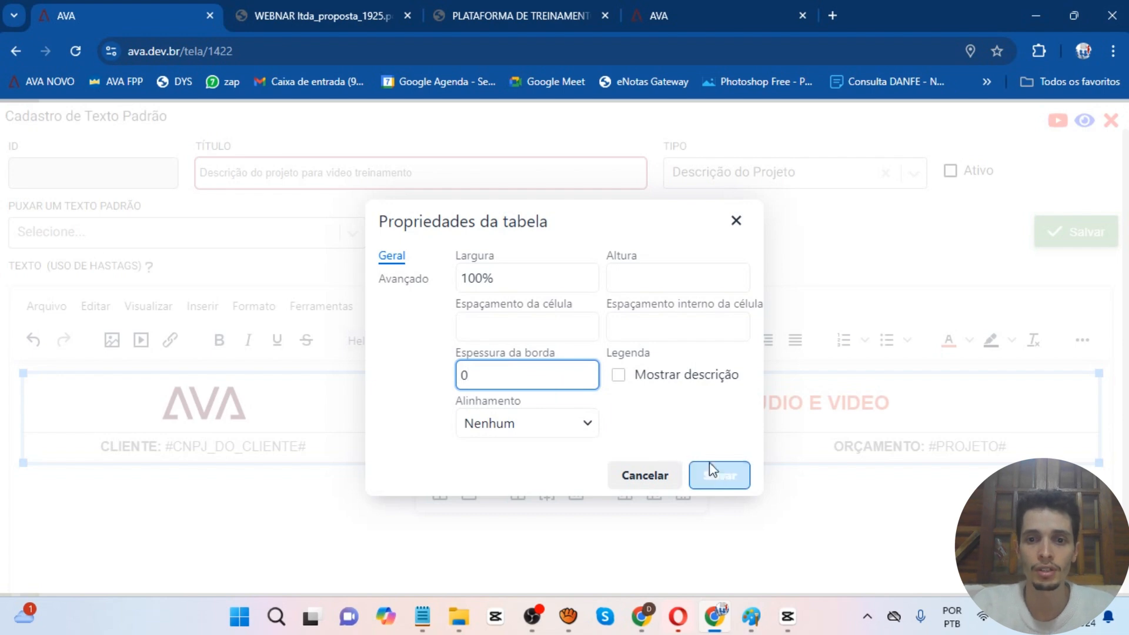
pyautogui.click(723, 477)
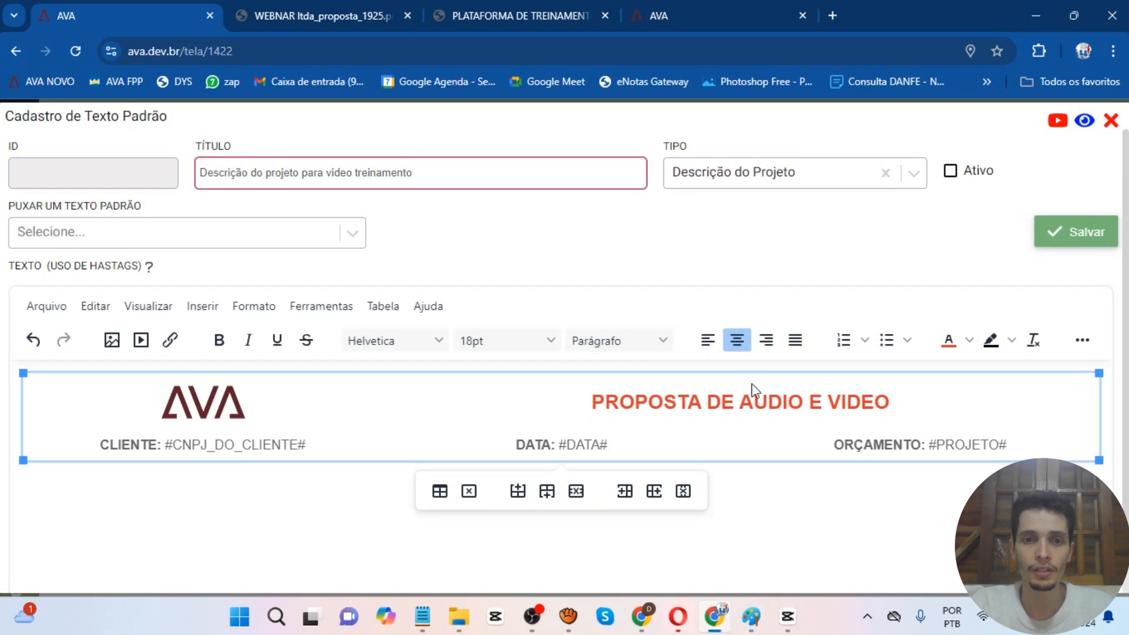
pyautogui.click(860, 482)
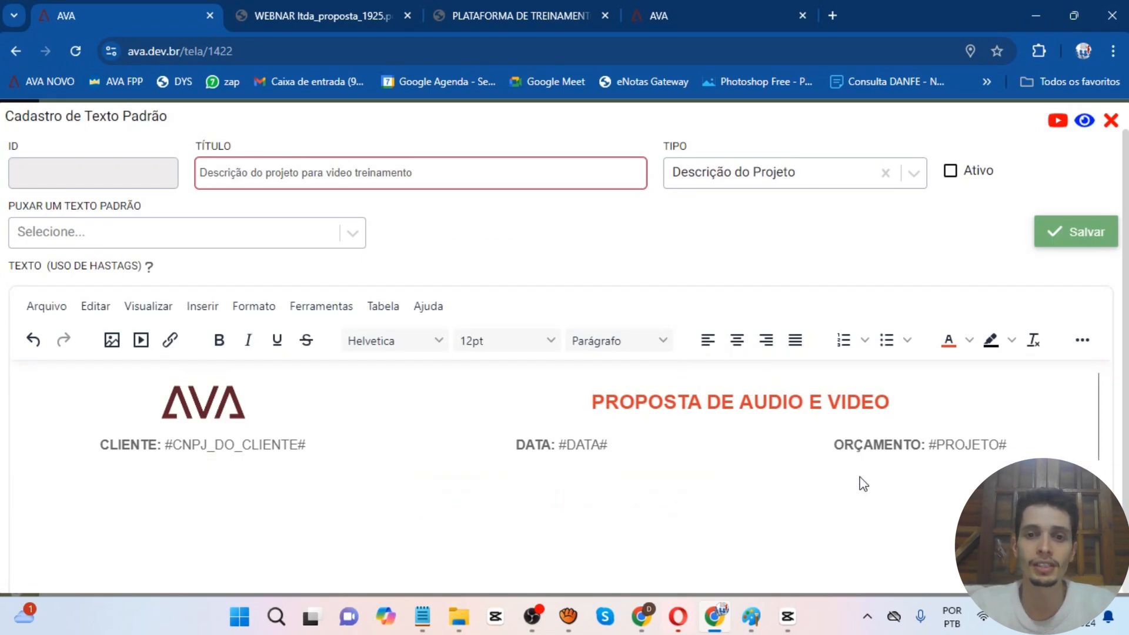
# - Insert the image file 04 from the Downloads folder on the empty line below the header table
pyautogui.click(862, 483)
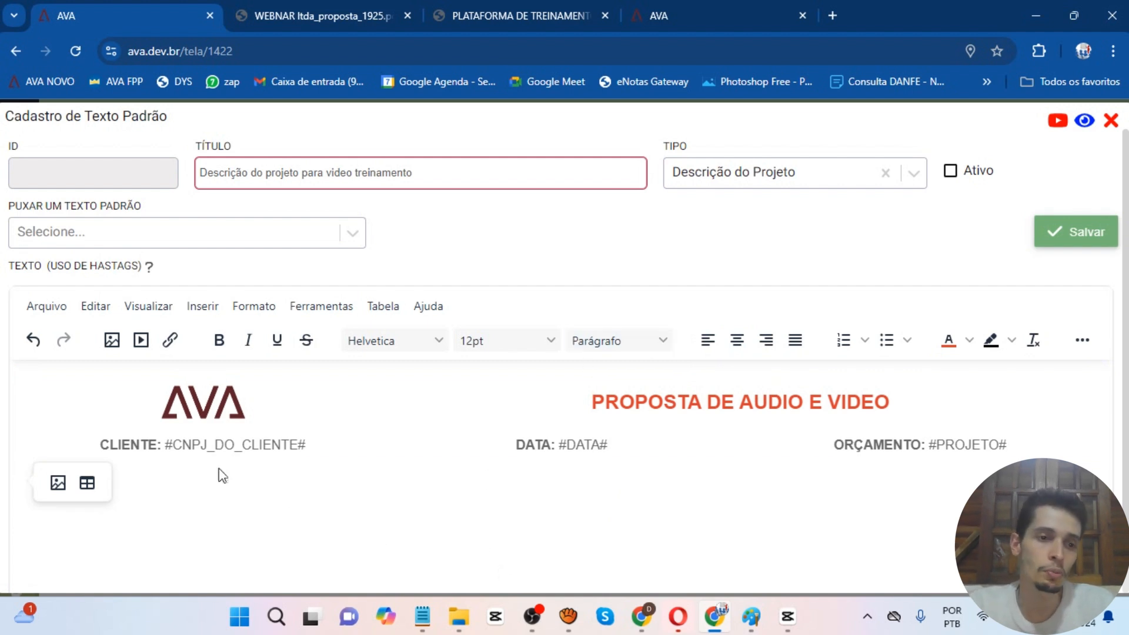
pyautogui.click(57, 485)
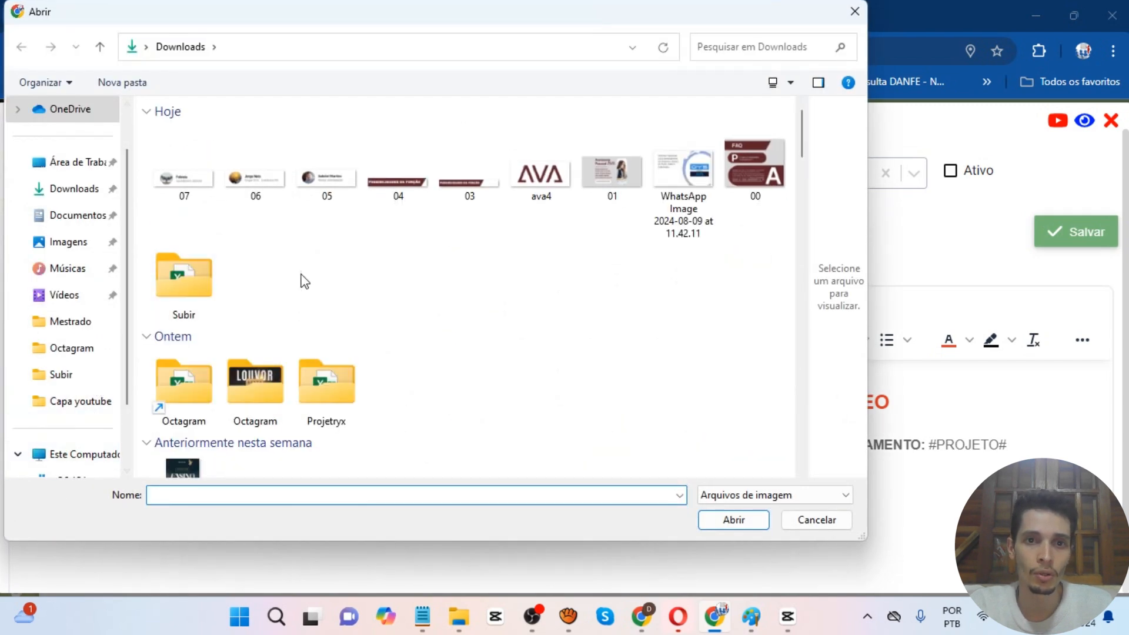
pyautogui.doubleClick(396, 191)
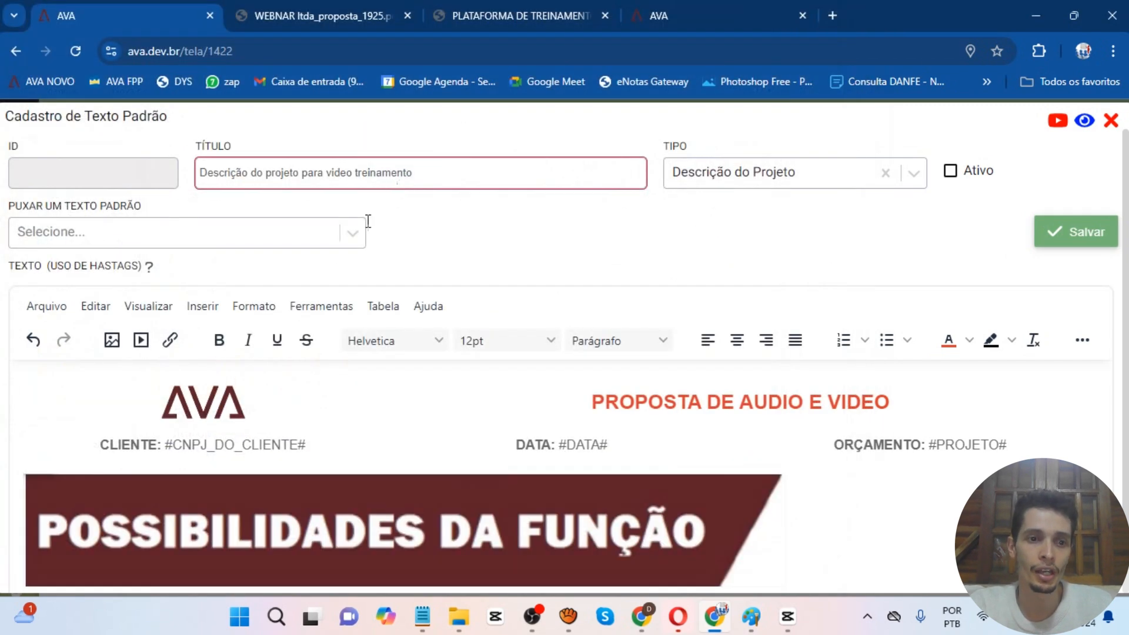
# - Try the "POSSIBILIDADES DA FUNÇÃO" banner centred, align it back to the left and start a new line below it
pyautogui.scroll(-1, 335, 269)
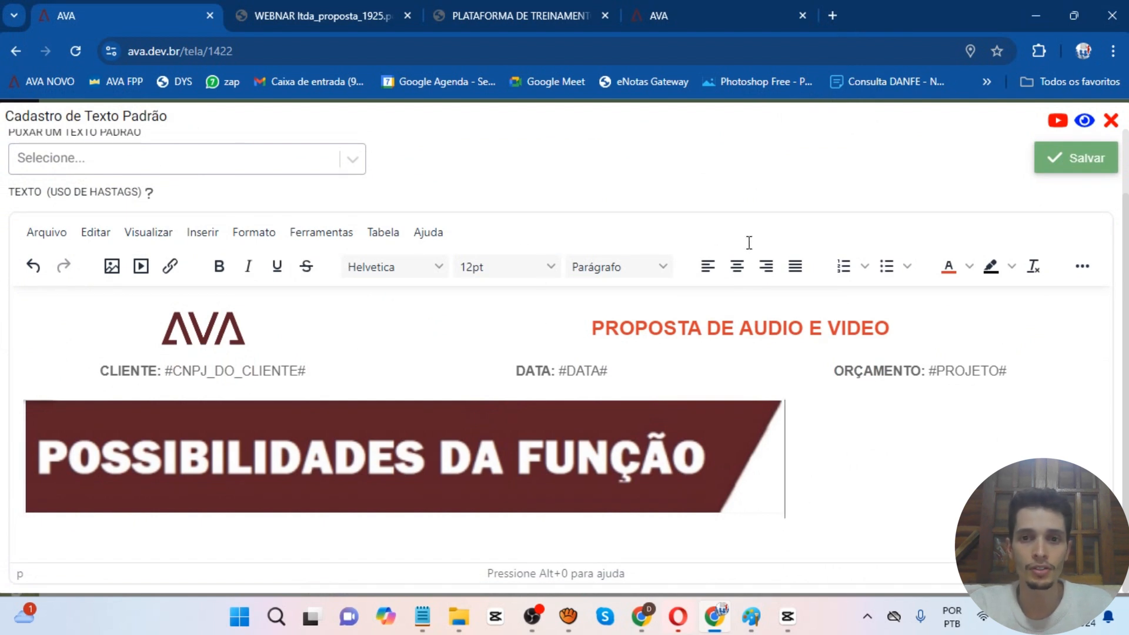
pyautogui.click(746, 266)
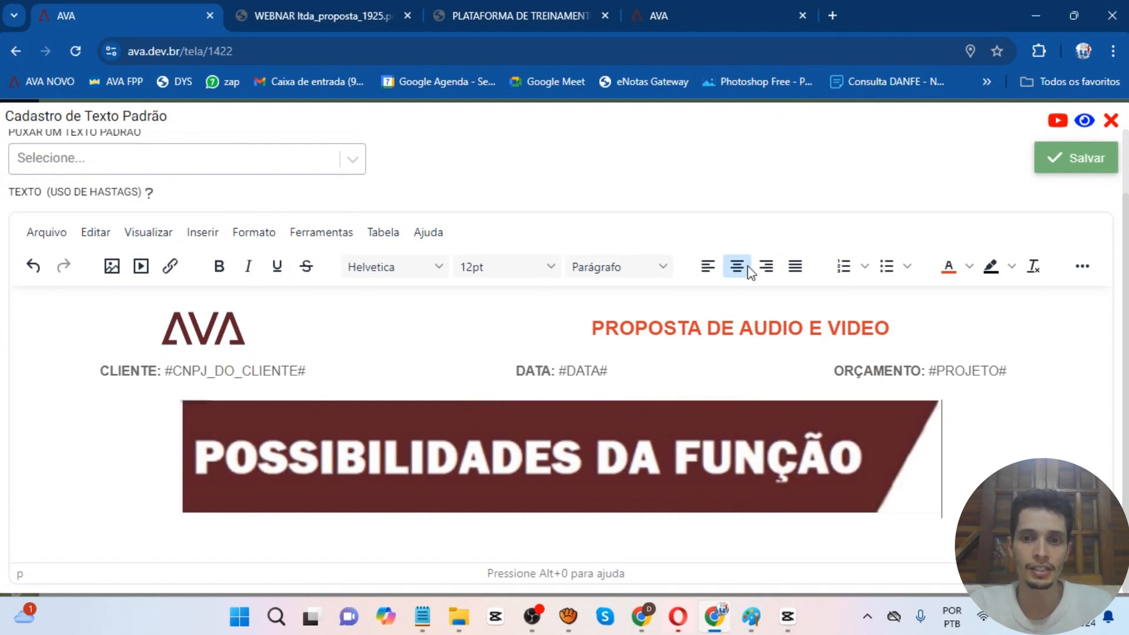
pyautogui.click(711, 268)
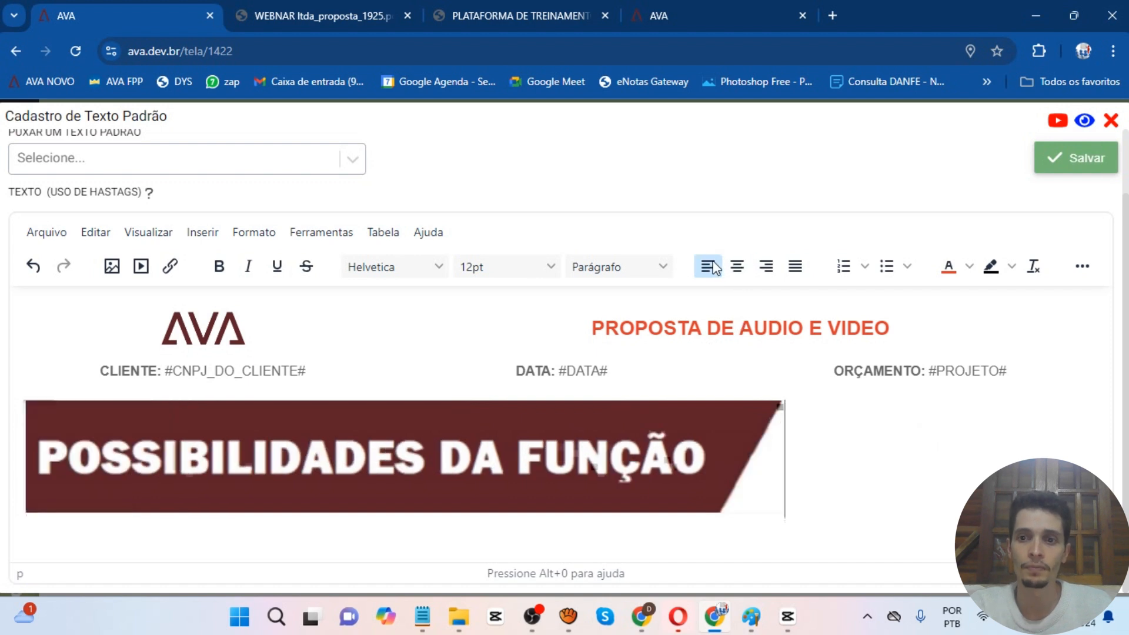
pyautogui.click(822, 460)
pyautogui.press('Return')
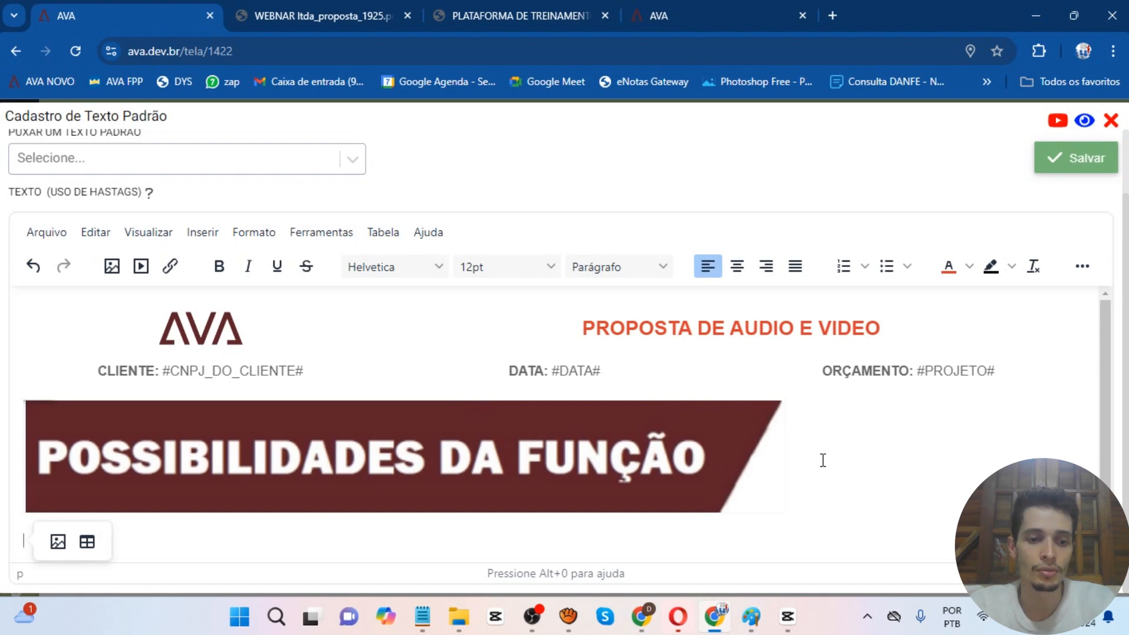
# - Switch to the Chrome window showing the softwareava.com home page
pyautogui.hotkey('alt', 'Tab')
pyautogui.hotkey('alt', 'Tab')
pyautogui.hotkey('alt', 'Tab')
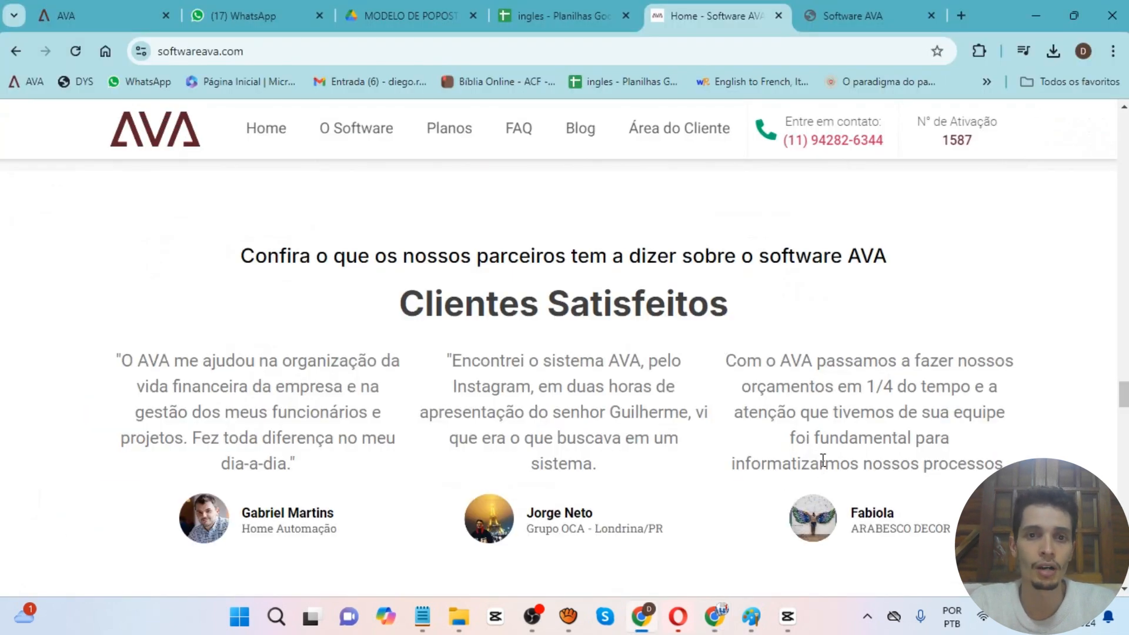
# - Copy the "Se você trabalha realizando projetos e instalações" heading and all its paragraphs from the softwareava.com home page
pyautogui.scroll(4, 670, 351)
pyautogui.scroll(-15, 666, 353)
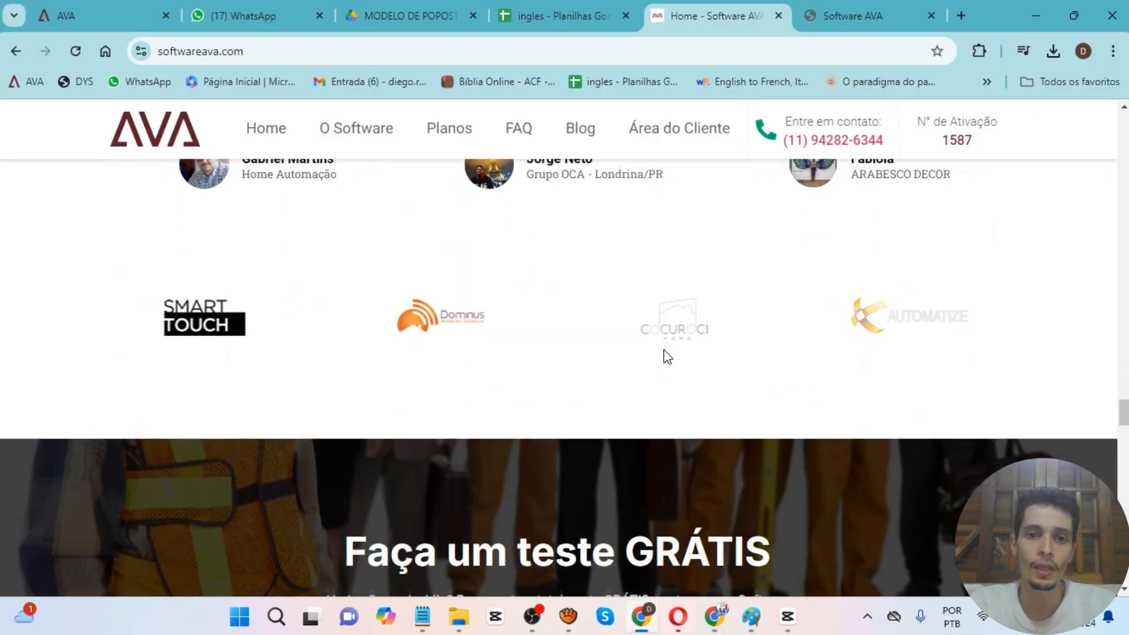
pyautogui.scroll(-20, 666, 355)
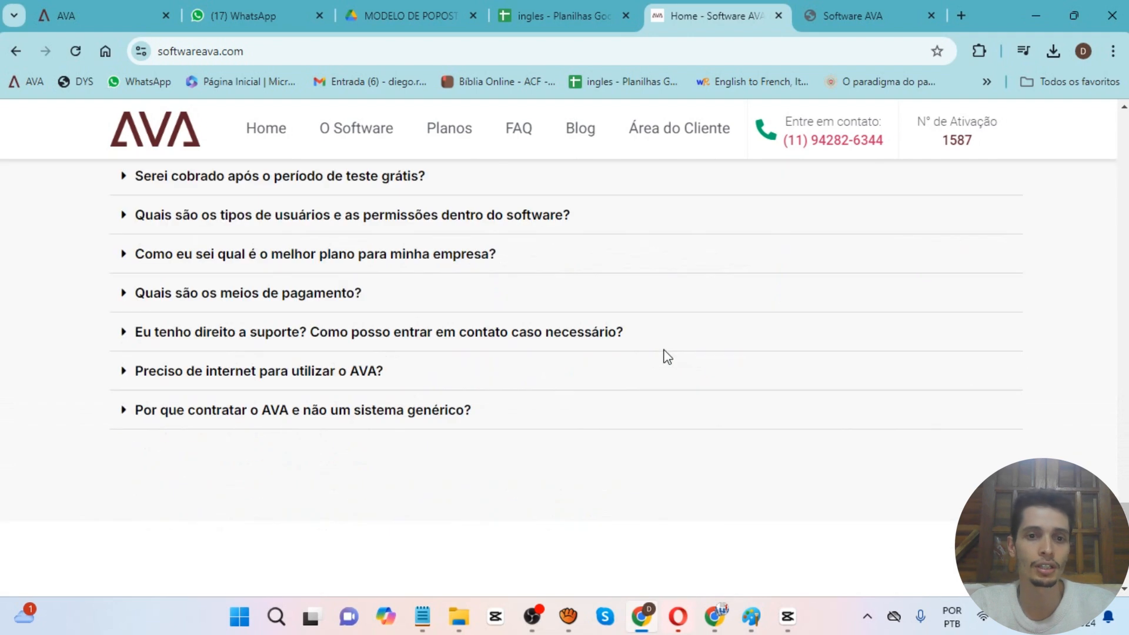
pyautogui.scroll(3, 666, 356)
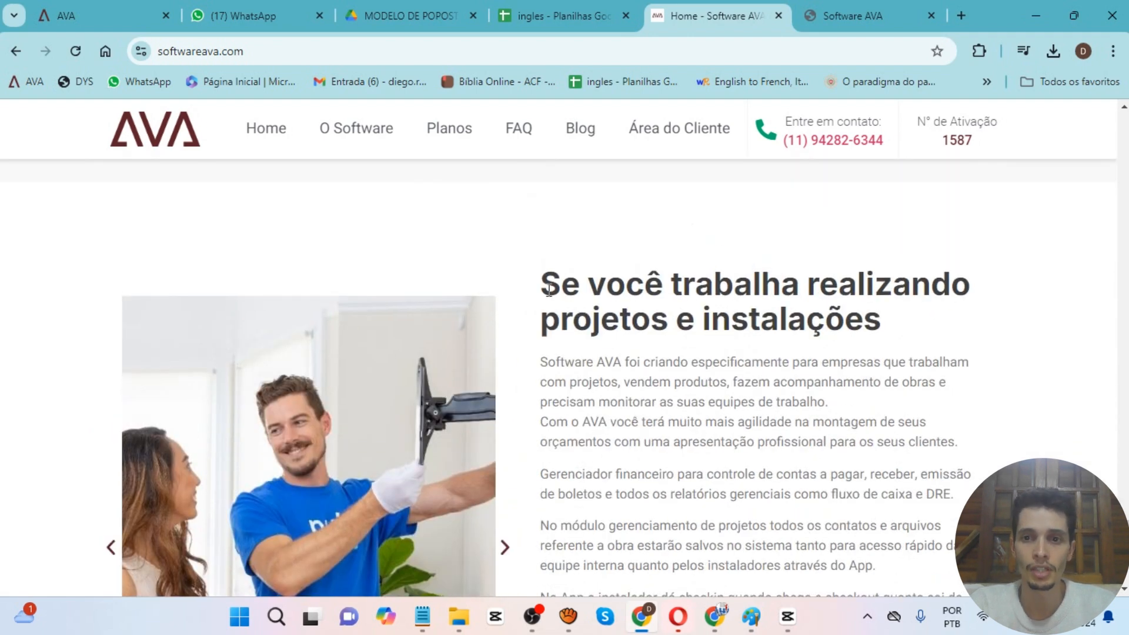
pyautogui.moveTo(542, 278); pyautogui.dragTo(764, 544)
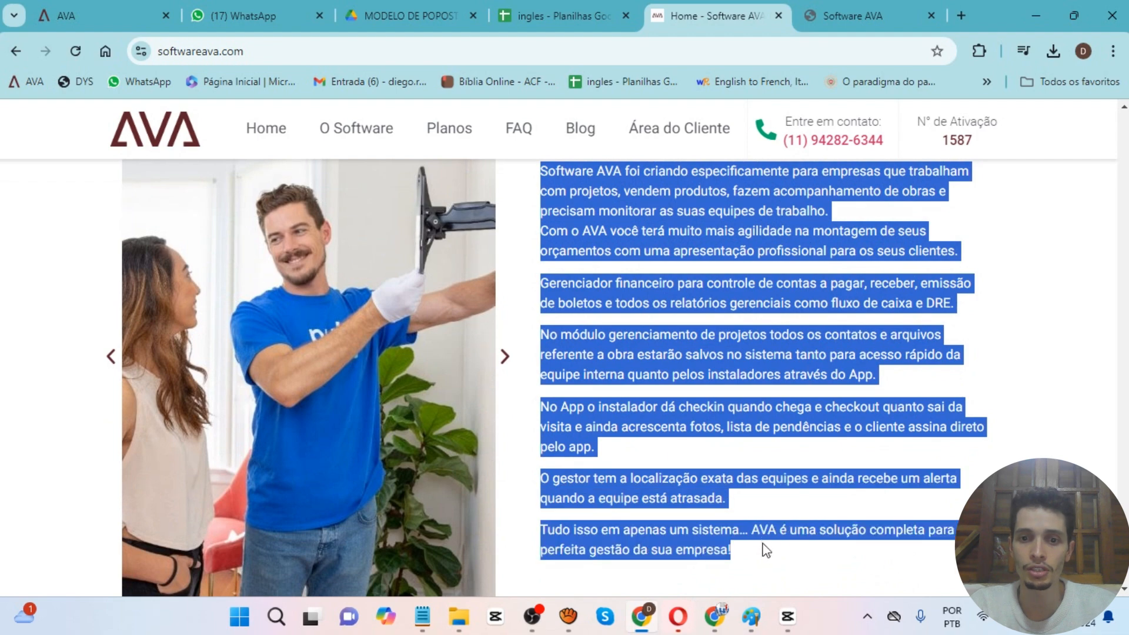
pyautogui.scroll(-3, 766, 559)
pyautogui.scroll(3, 766, 558)
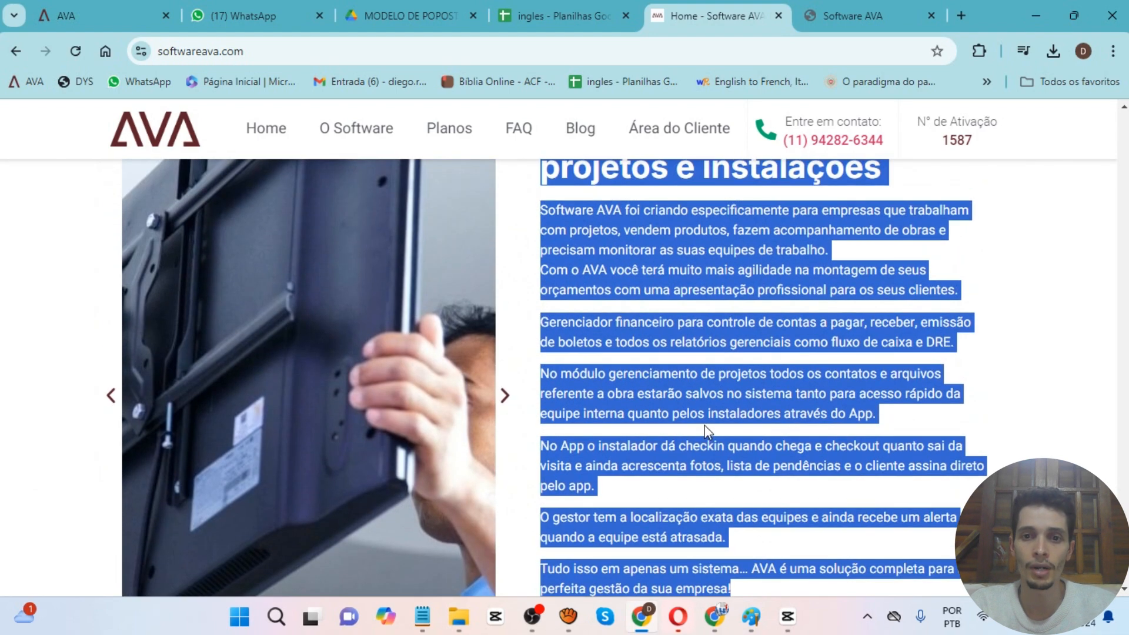
pyautogui.rightClick(692, 388)
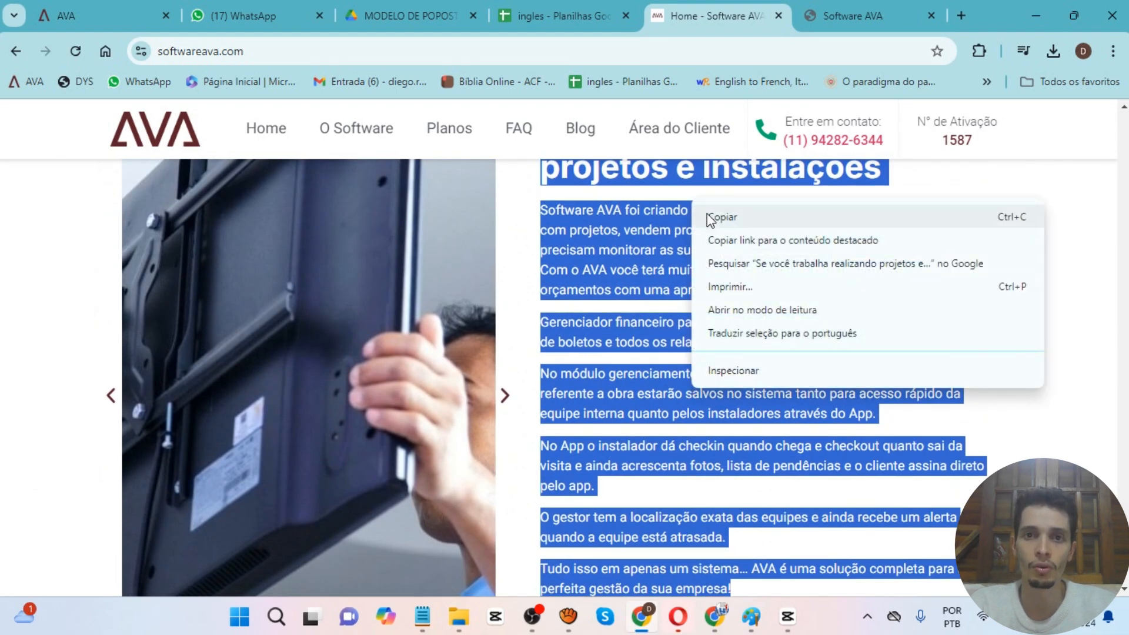
pyautogui.click(708, 214)
# - Switch back to the AVA standard text form and paste the copied section below the "POSSIBILIDADES DA FUNÇÃO" banner
pyautogui.hotkey('alt', 'Tab')
pyautogui.hotkey('alt', 'Tab')
pyautogui.hotkey('alt', 'Tab')
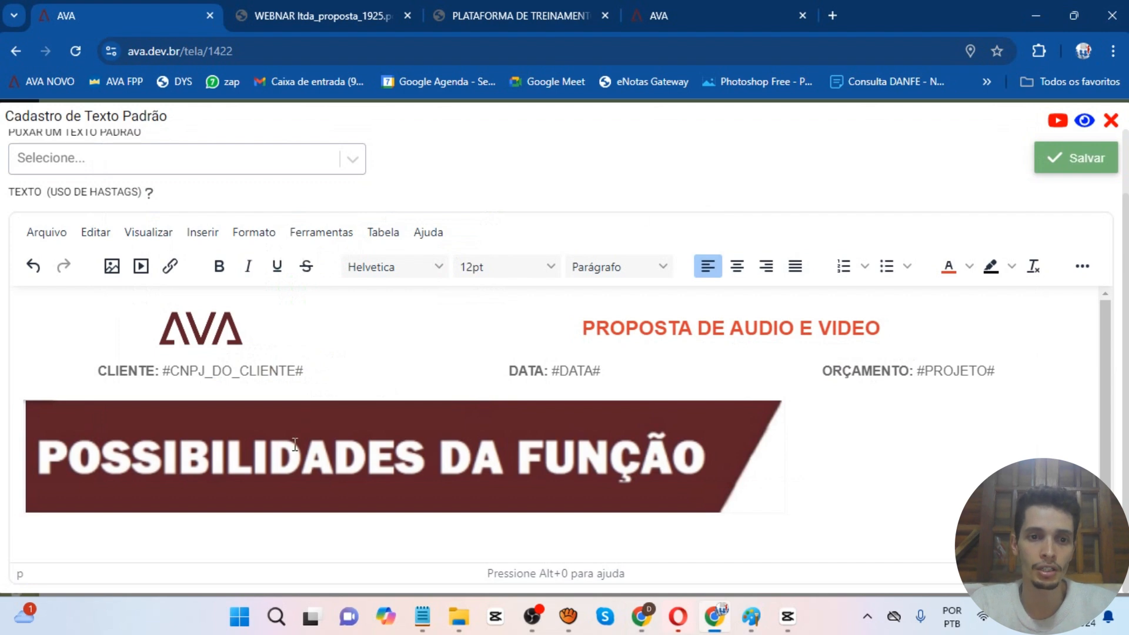
pyautogui.scroll(-1, 334, 506)
pyautogui.hotkey('ctrl', 'v')
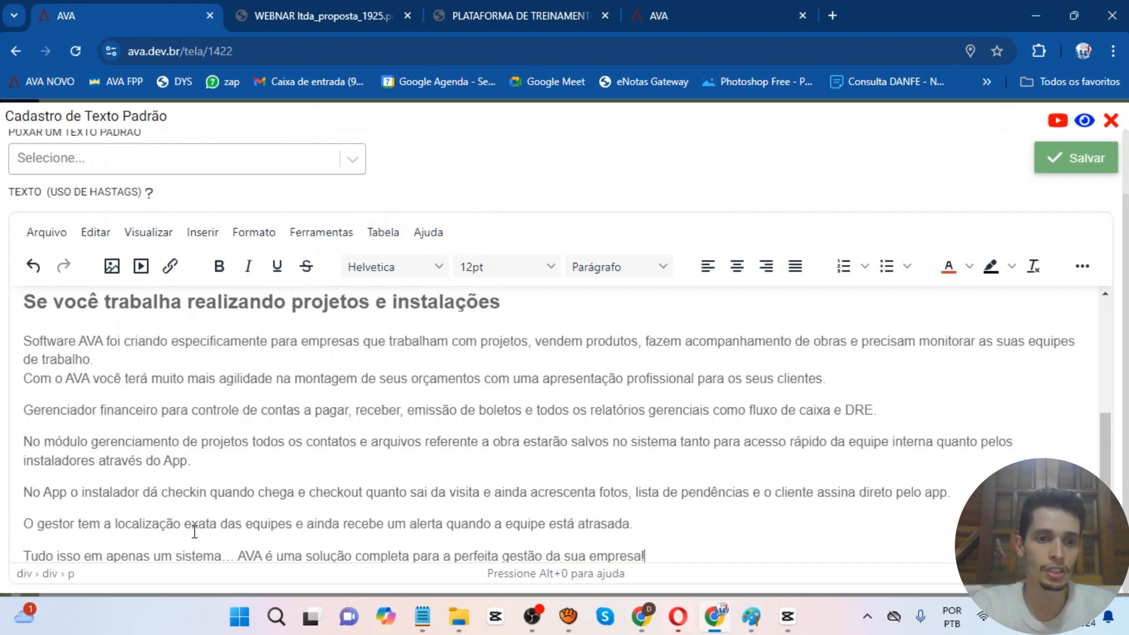
# - Save the project description standard text and close its registration form
pyautogui.scroll(4, 181, 456)
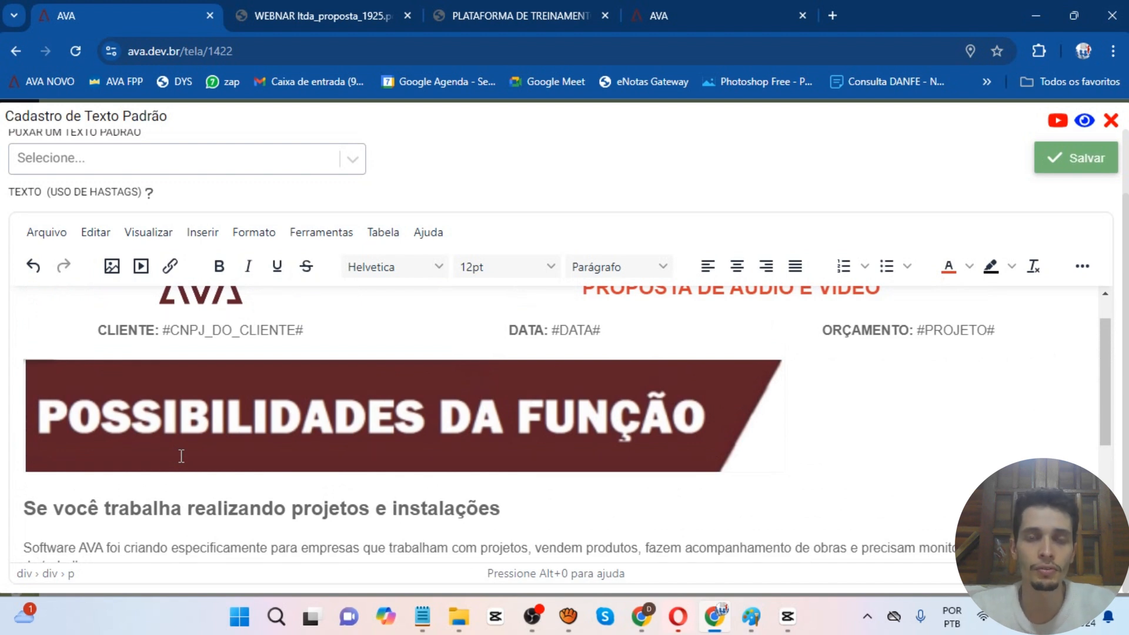
pyautogui.scroll(1, 181, 456)
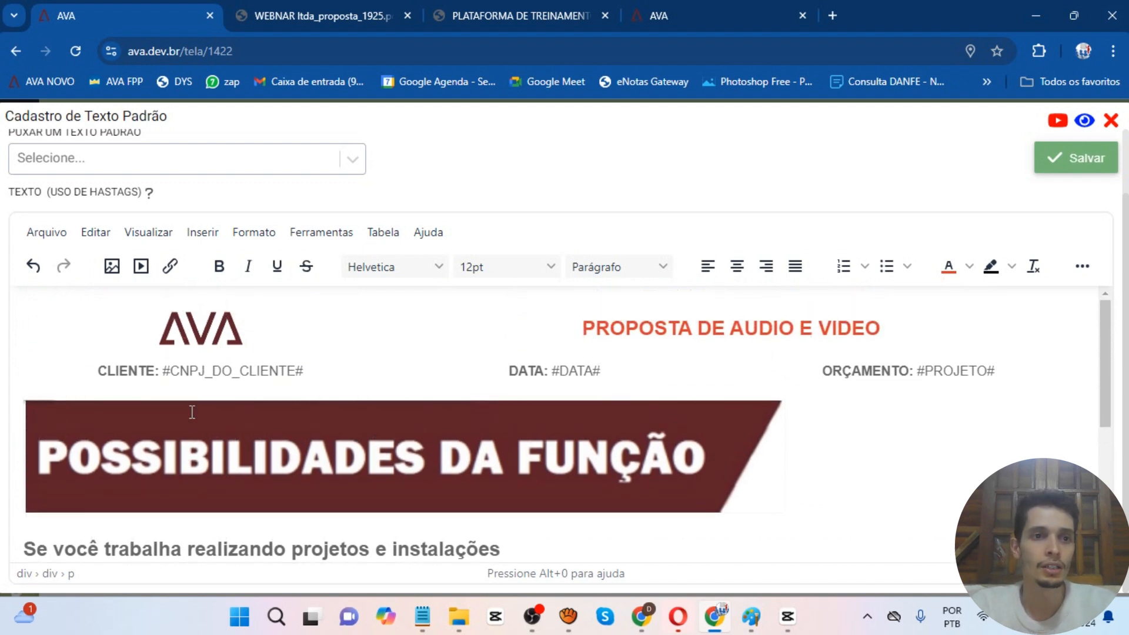
pyautogui.scroll(2, 192, 412)
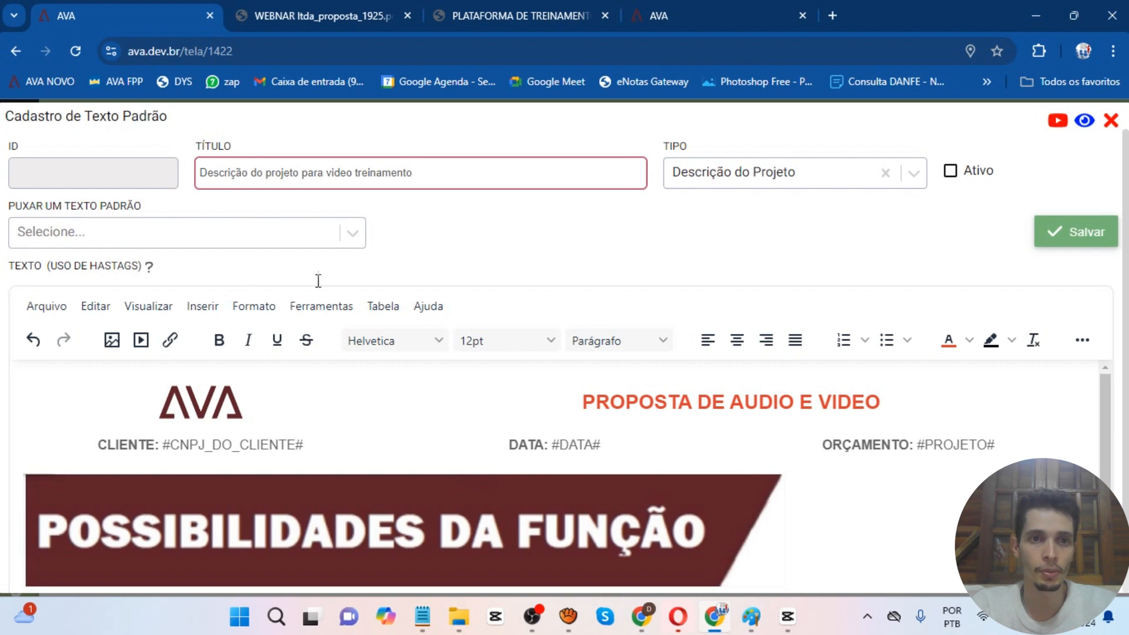
pyautogui.click(1080, 232)
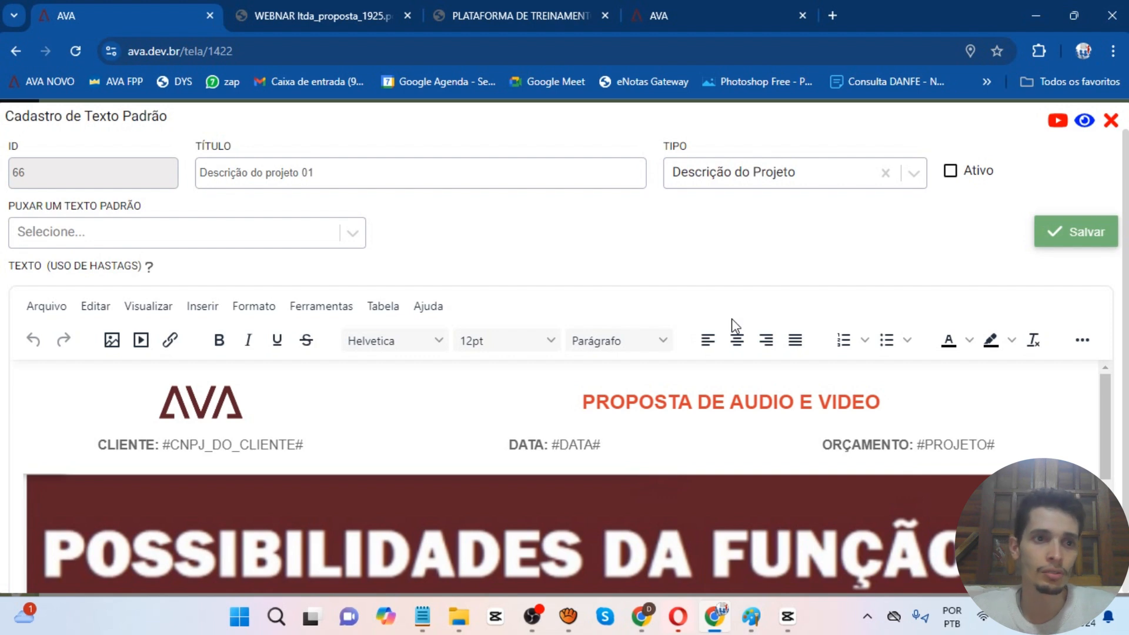
pyautogui.click(1110, 119)
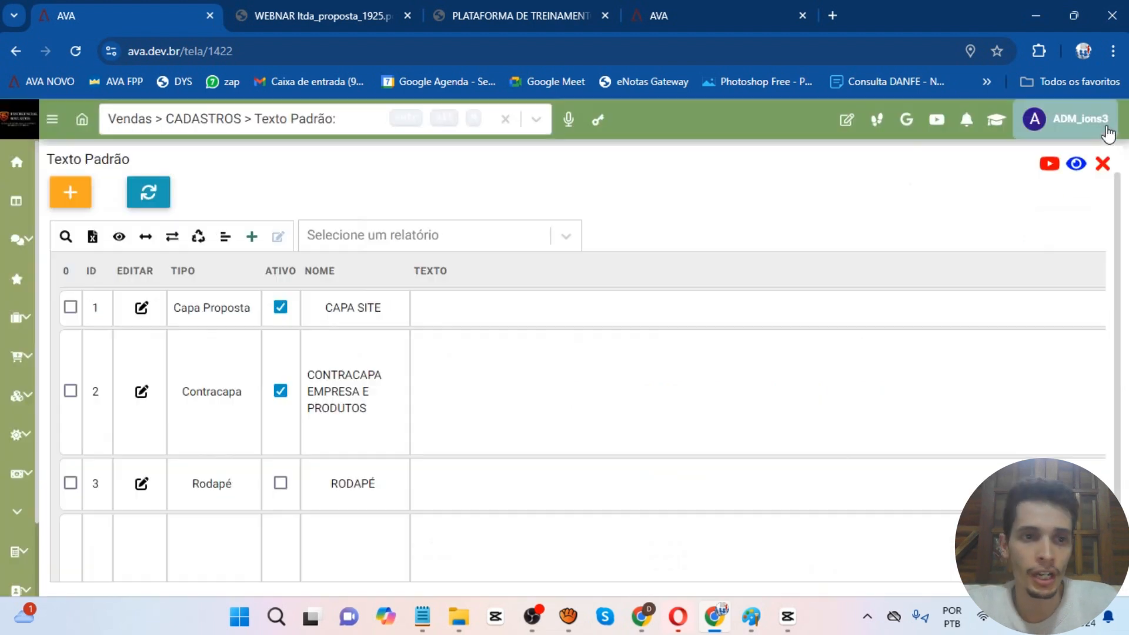
# - Start a new standard text record and delete all the content carried over in its text editor
pyautogui.click(86, 203)
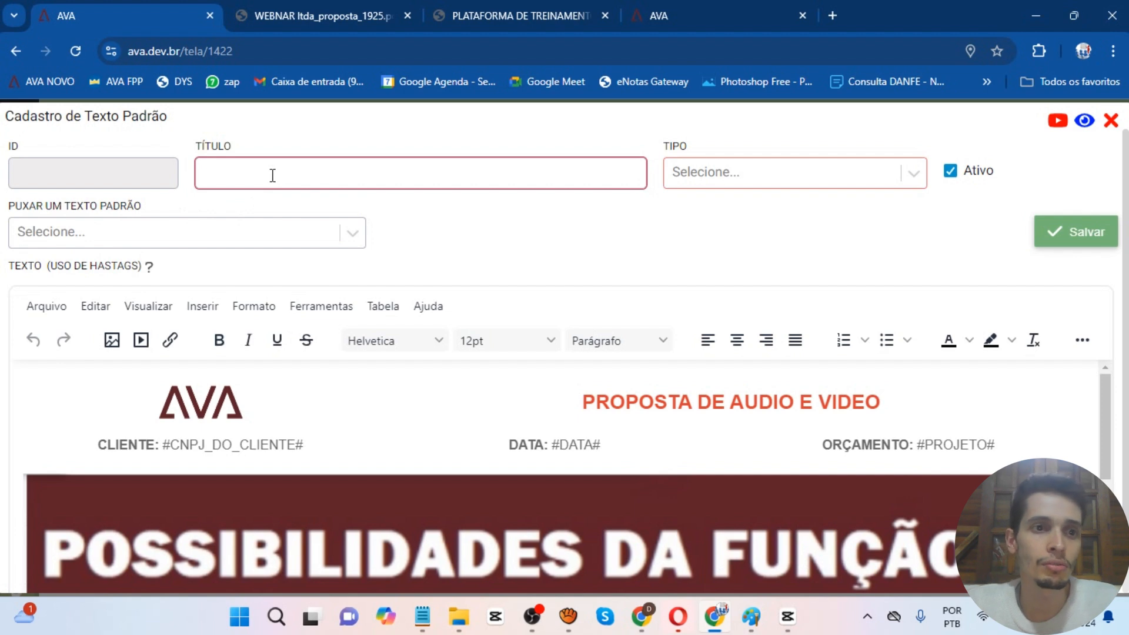
pyautogui.click(34, 402)
pyautogui.moveTo(37, 442); pyautogui.dragTo(807, 631)
pyautogui.press('Delete')
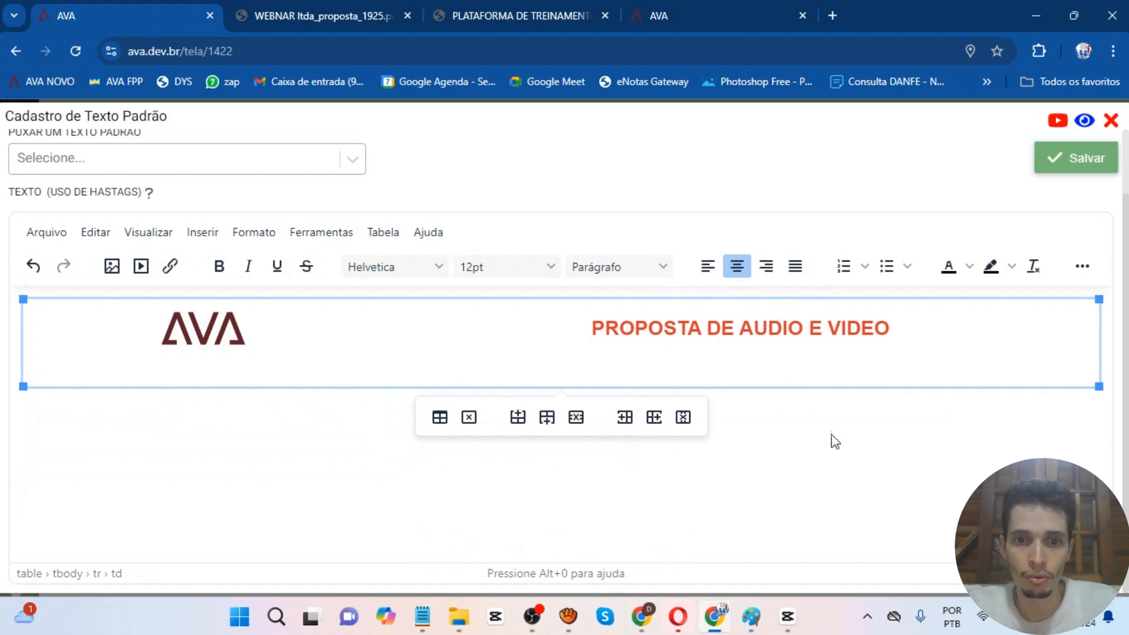
pyautogui.click(695, 388)
pyautogui.hotkey('ctrl', 'a')
pyautogui.press('Delete')
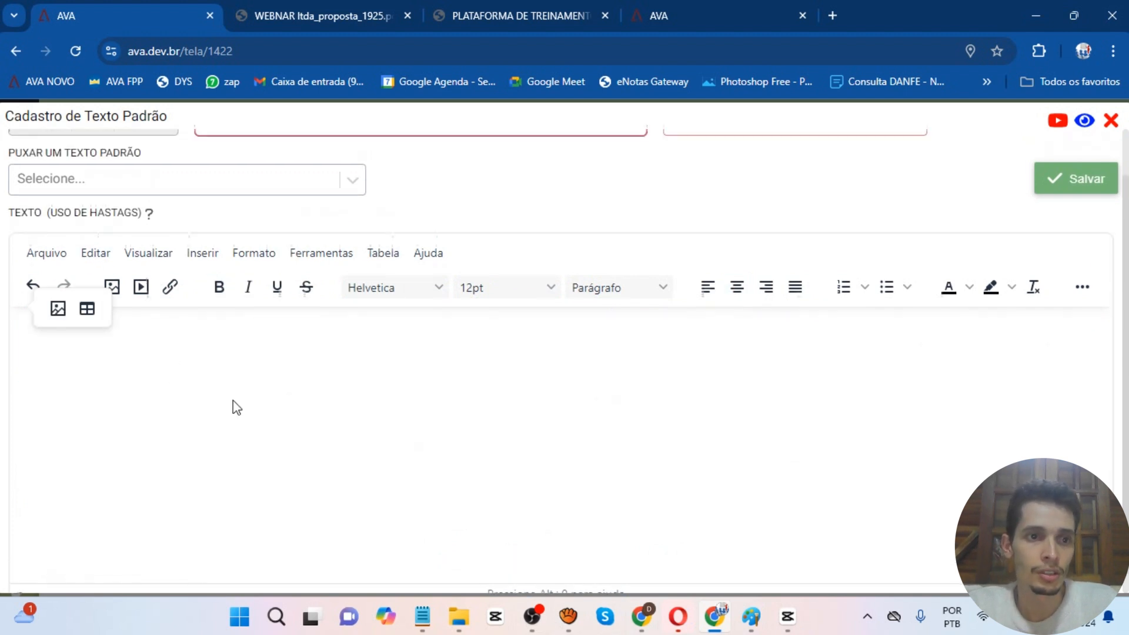
# - Title the new standard text AVALIAÇÃO DOS CLIENTES and set its type to Considerações
pyautogui.scroll(1, 205, 268)
pyautogui.click(248, 182)
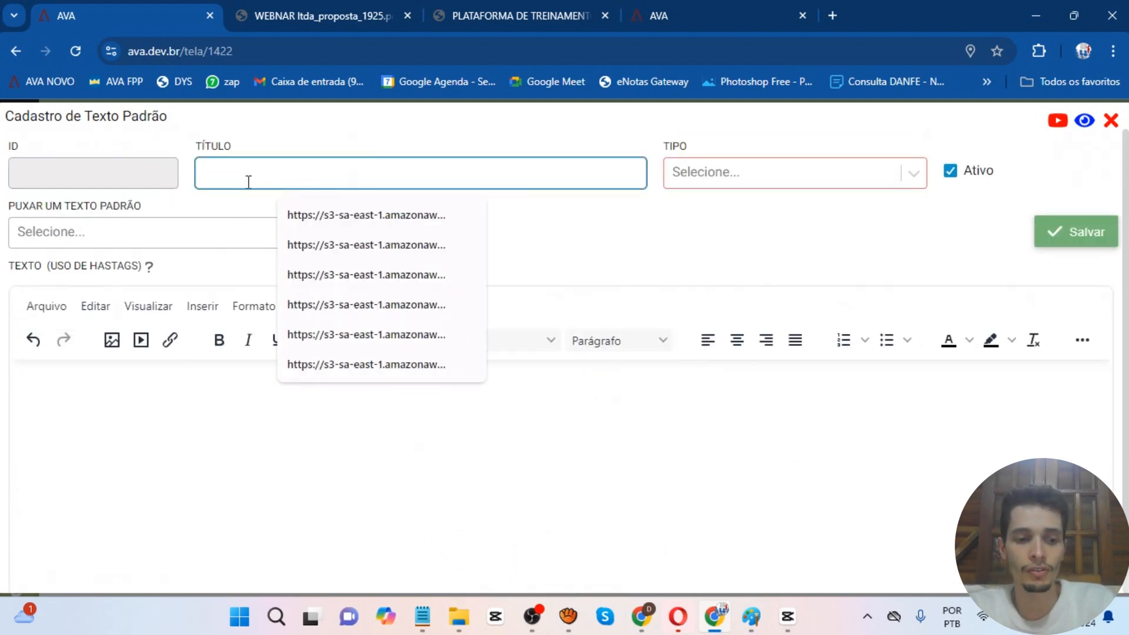
pyautogui.write('AVALIAÇ')
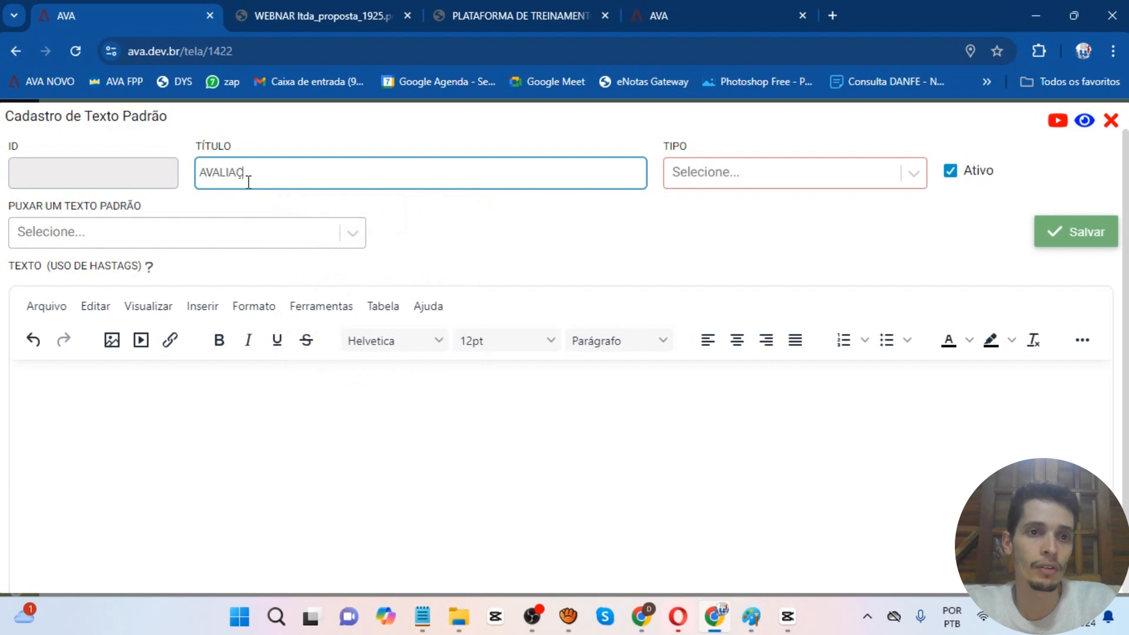
pyautogui.write('ÃO DOS')
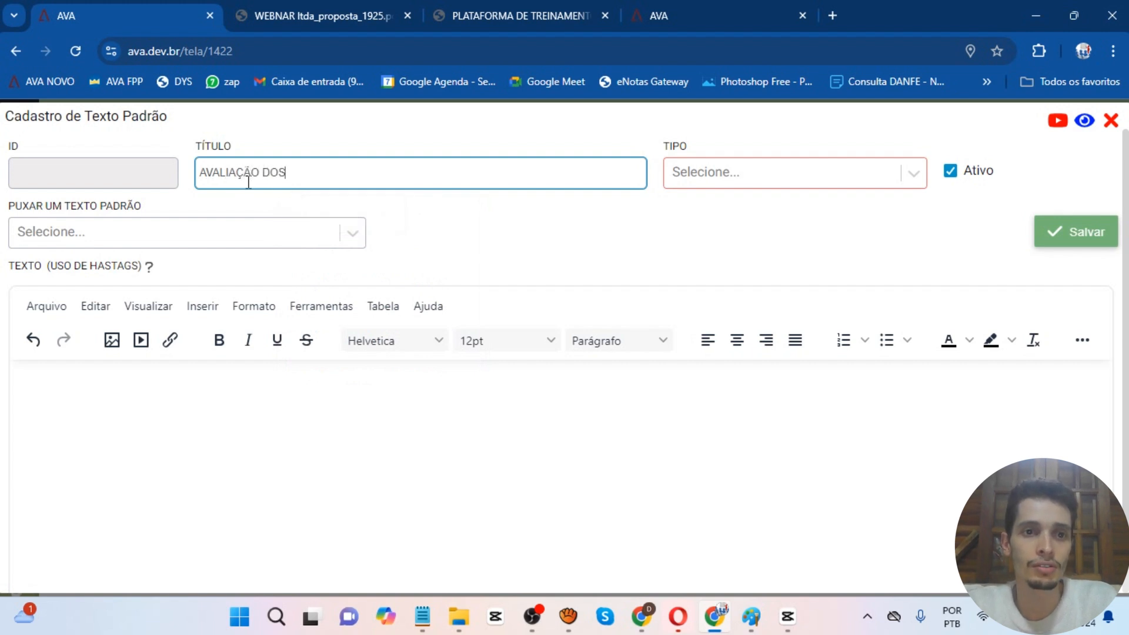
pyautogui.write(' CLIENTES')
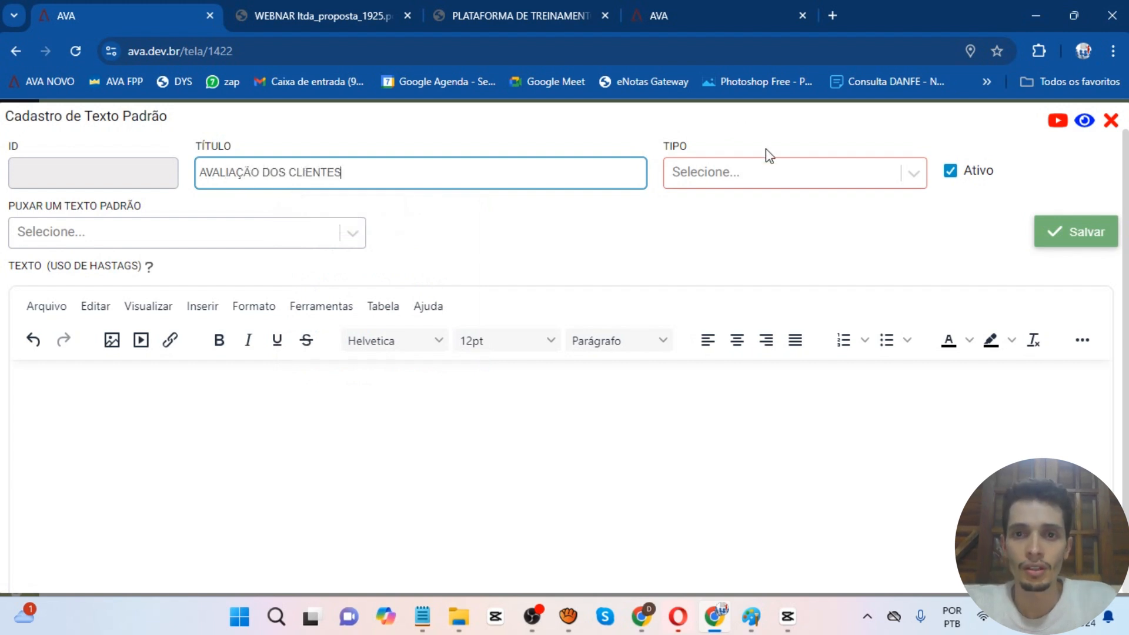
pyautogui.click(762, 171)
pyautogui.write('CONSI')
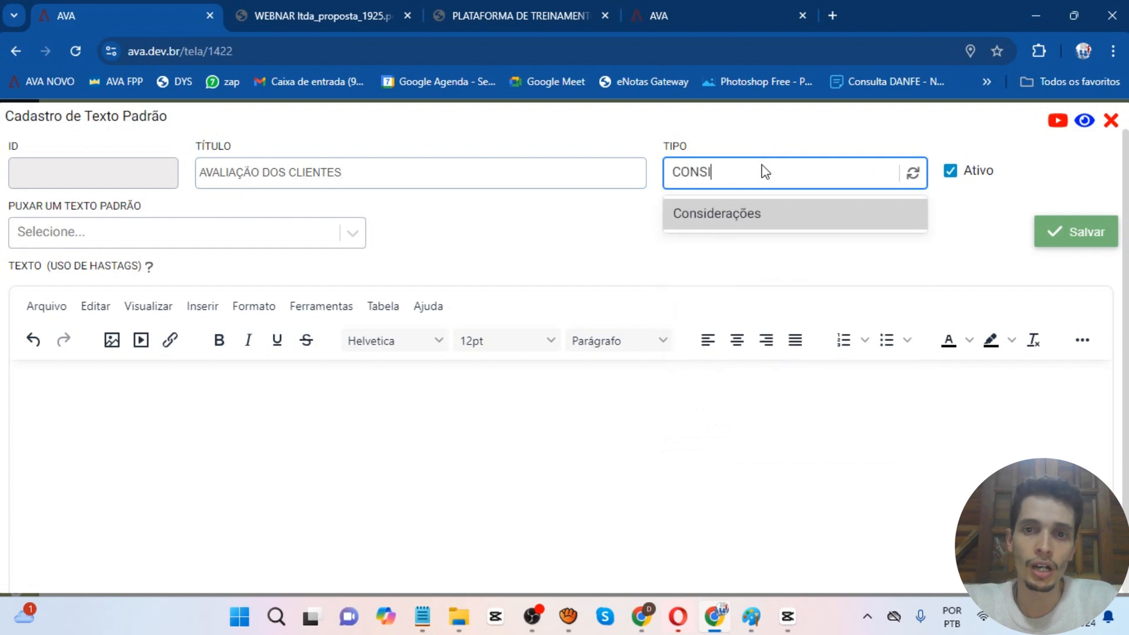
pyautogui.click(733, 210)
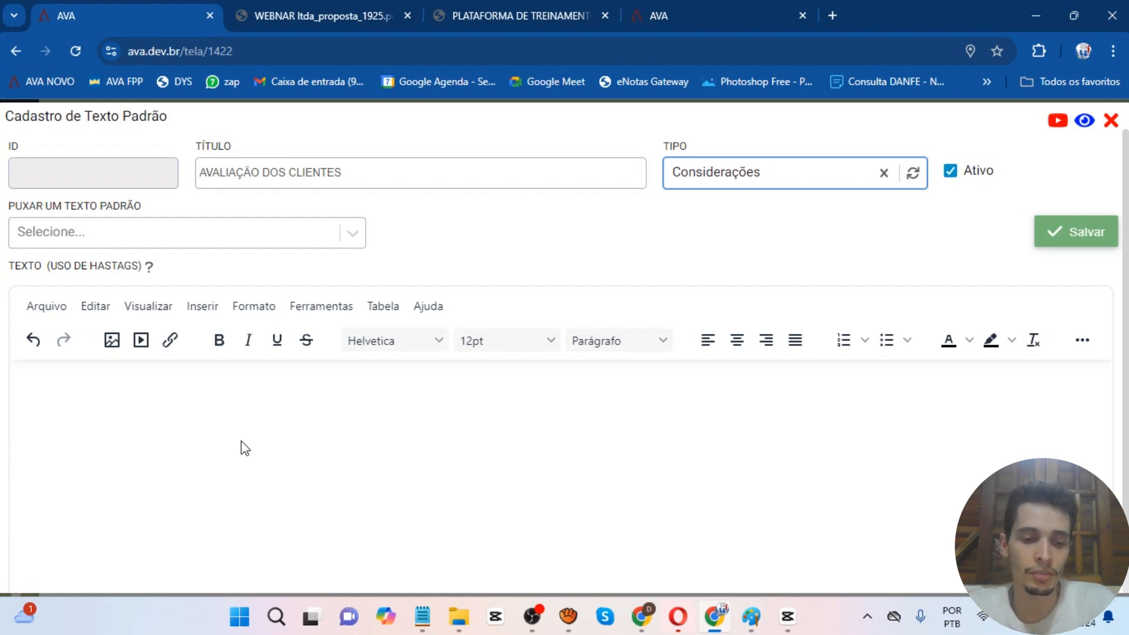
# - Switch to the softwareava.com home page and copy the line "Confira o que os nossos parceiros tem a dizer sobre o software AVA"
pyautogui.hotkey('alt', 'Tab')
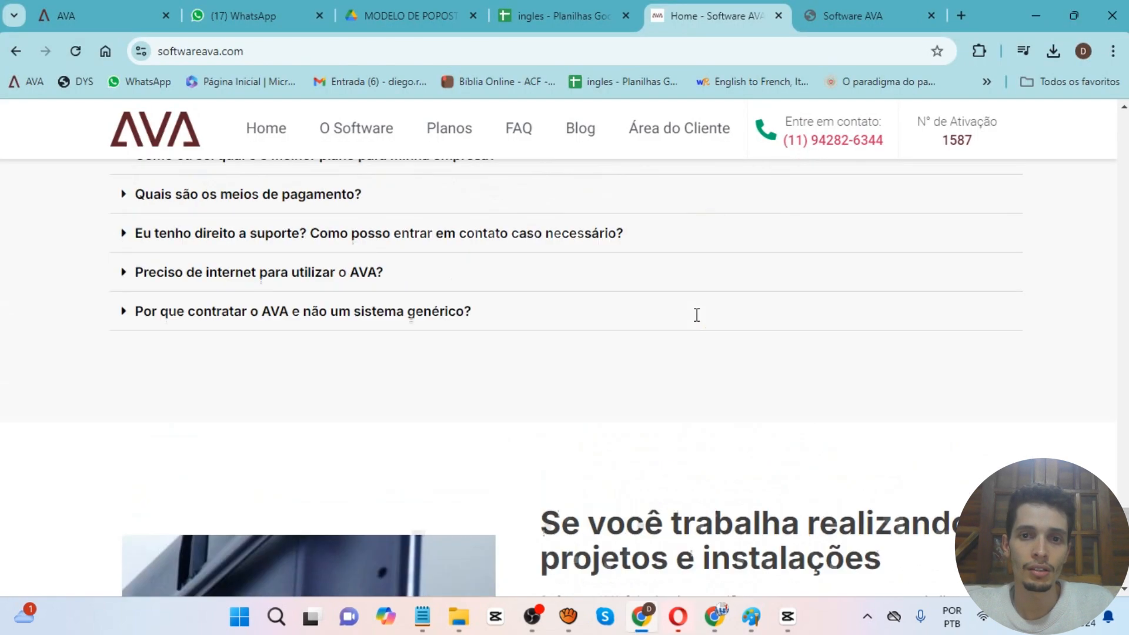
pyautogui.scroll(10, 695, 312)
pyautogui.scroll(15, 697, 324)
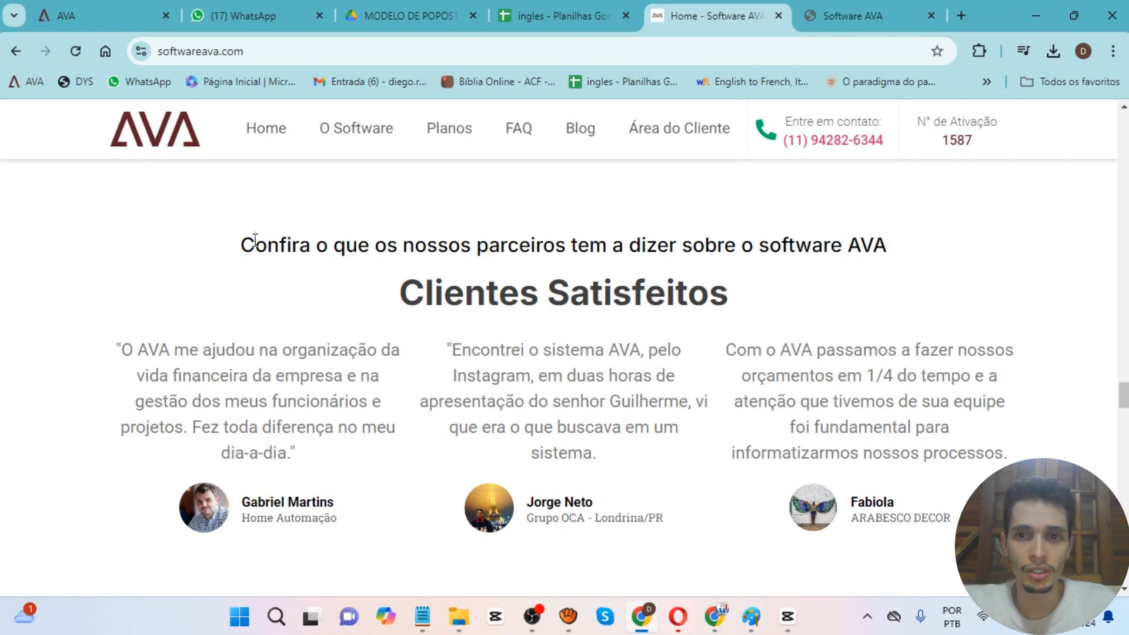
pyautogui.moveTo(255, 241); pyautogui.dragTo(921, 212)
pyautogui.hotkey('ctrl', 'c')
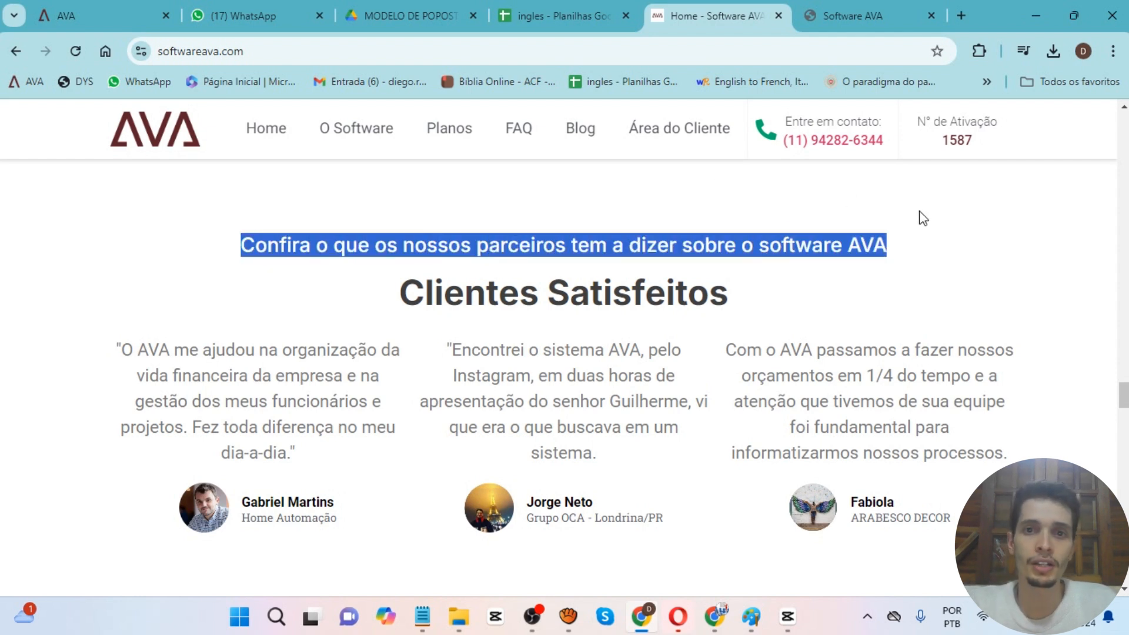
# - Paste the copied line into the empty AVA text editor, centre it and start a new line below
pyautogui.hotkey('alt', 'Tab')
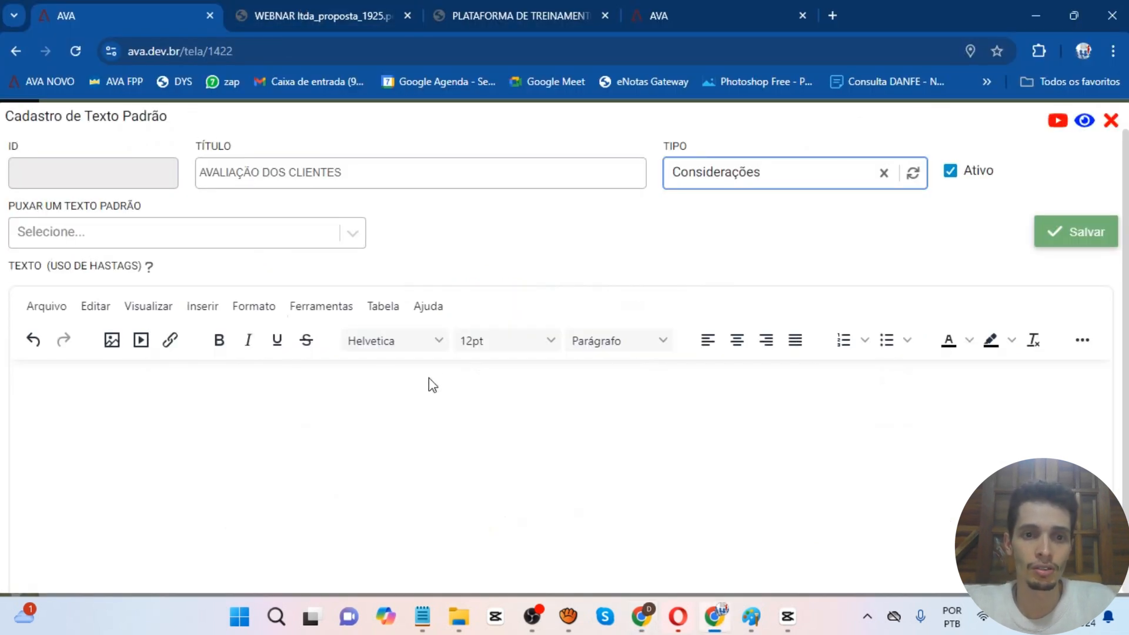
pyautogui.click(432, 385)
pyautogui.hotkey('ctrl', 'v')
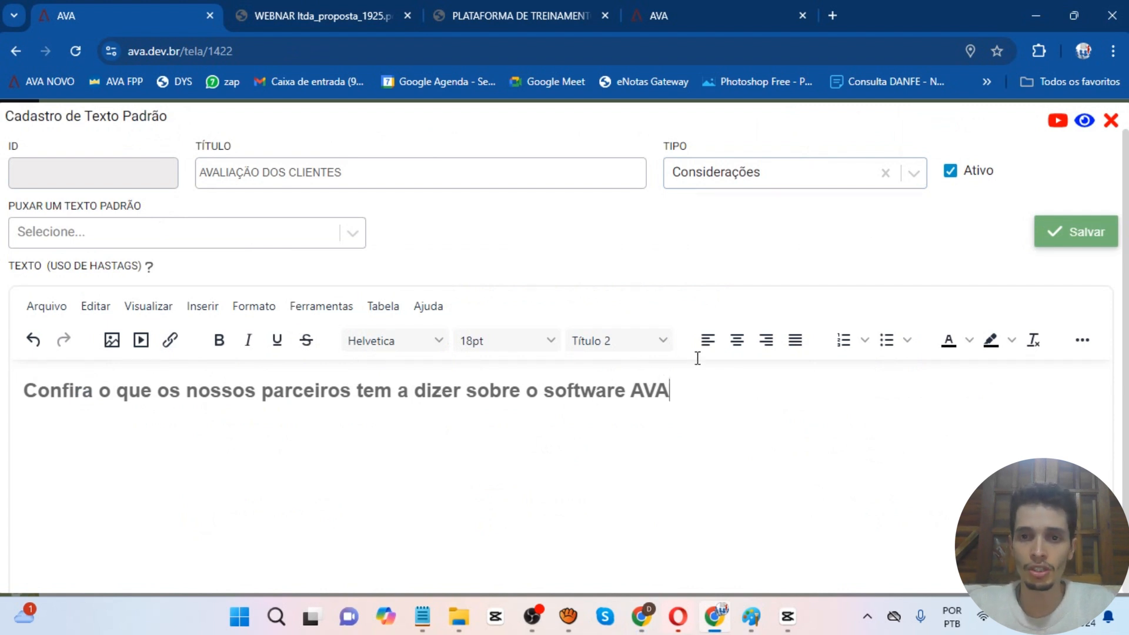
pyautogui.click(736, 339)
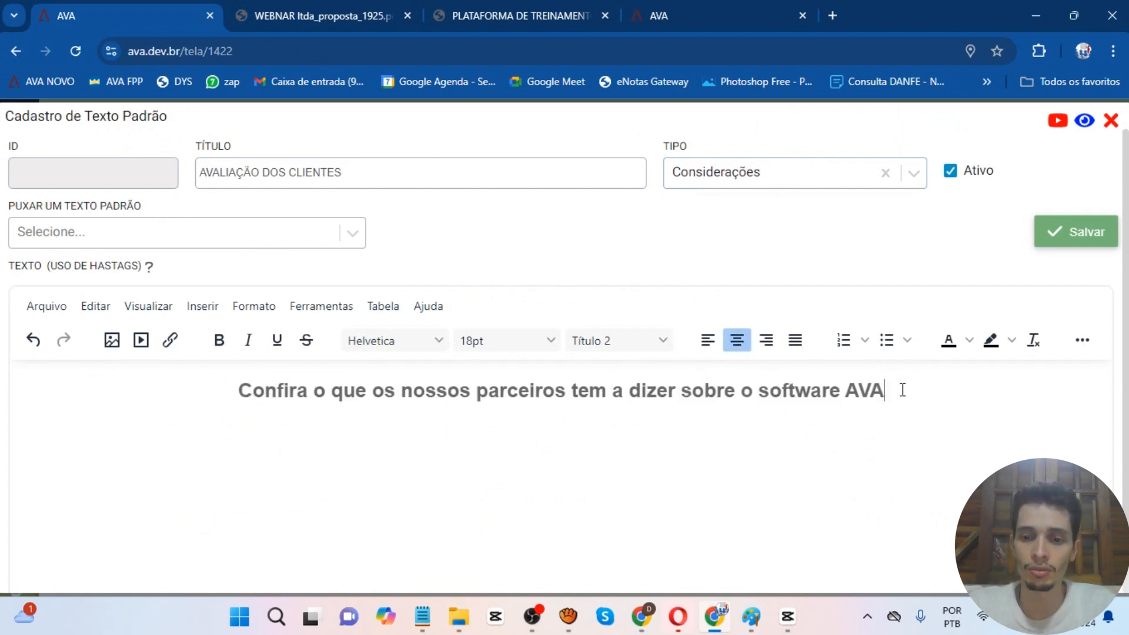
pyautogui.press('Return')
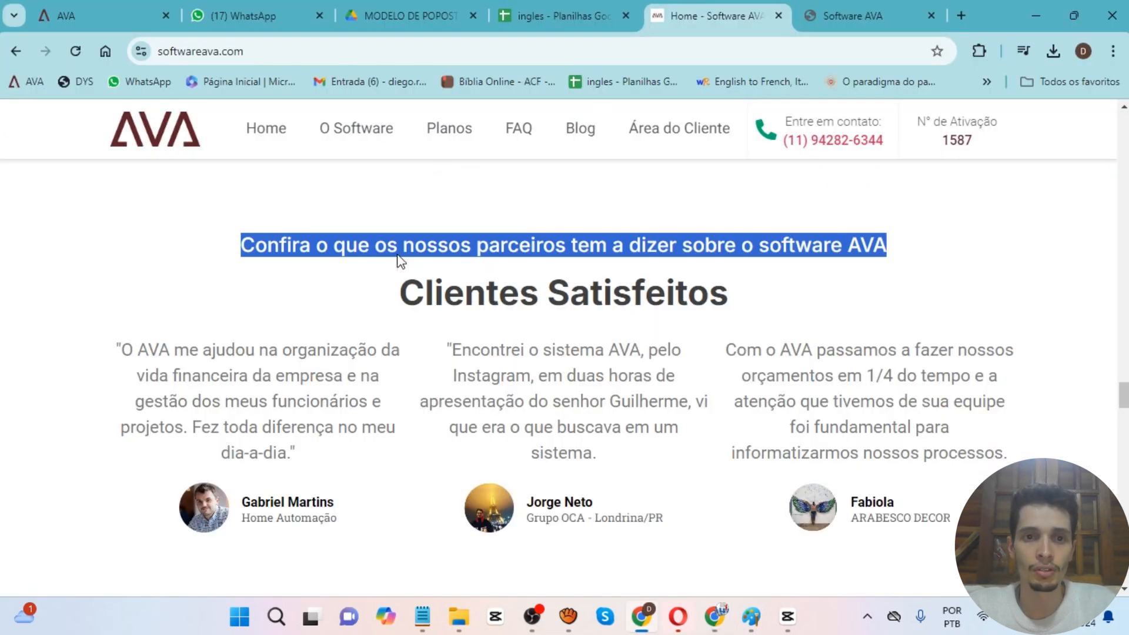
# - Copy the "Clientes Satisfeitos" heading from the softwareava.com home page and paste it below the centred line in AVA
pyautogui.moveTo(402, 292); pyautogui.dragTo(731, 277)
pyautogui.hotkey('ctrl', 'c')
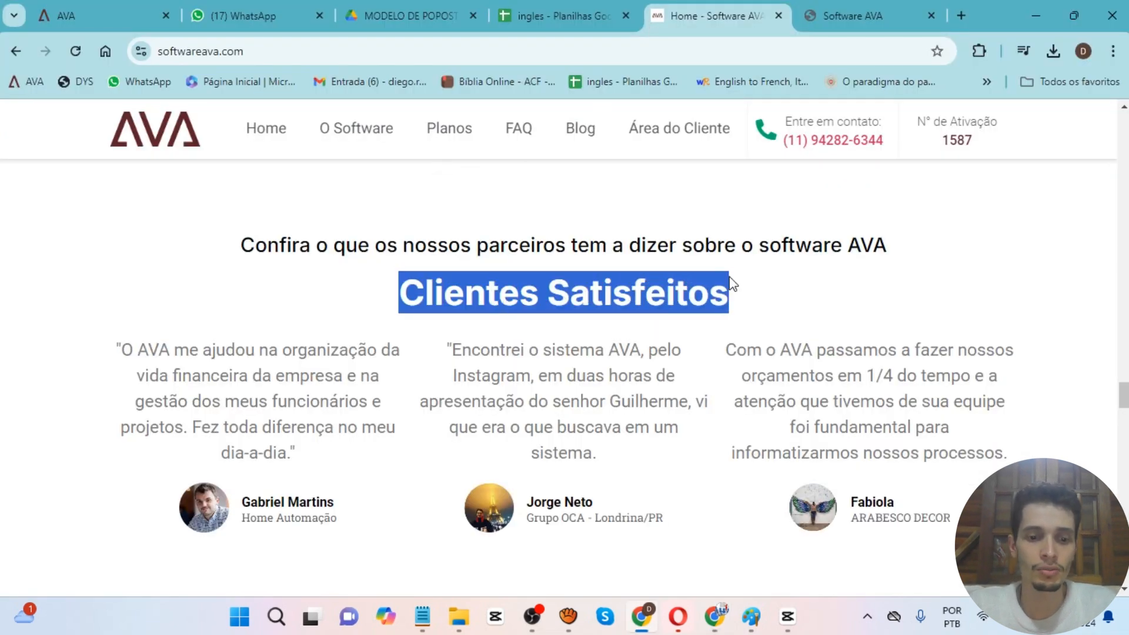
pyautogui.hotkey('alt', 'Tab')
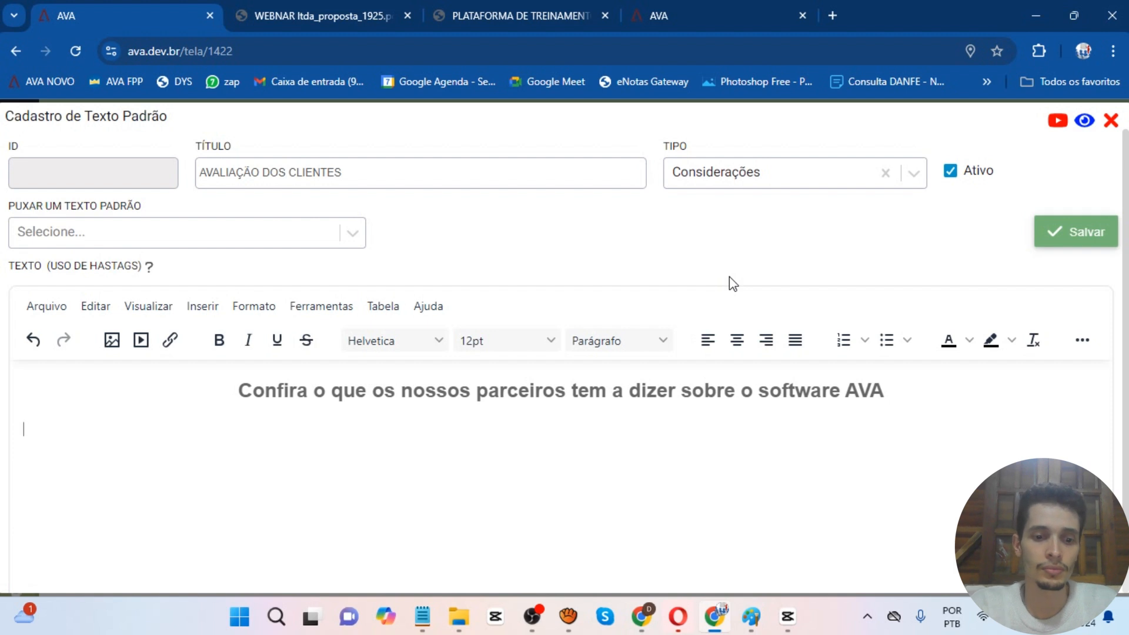
pyautogui.hotkey('ctrl', 'v')
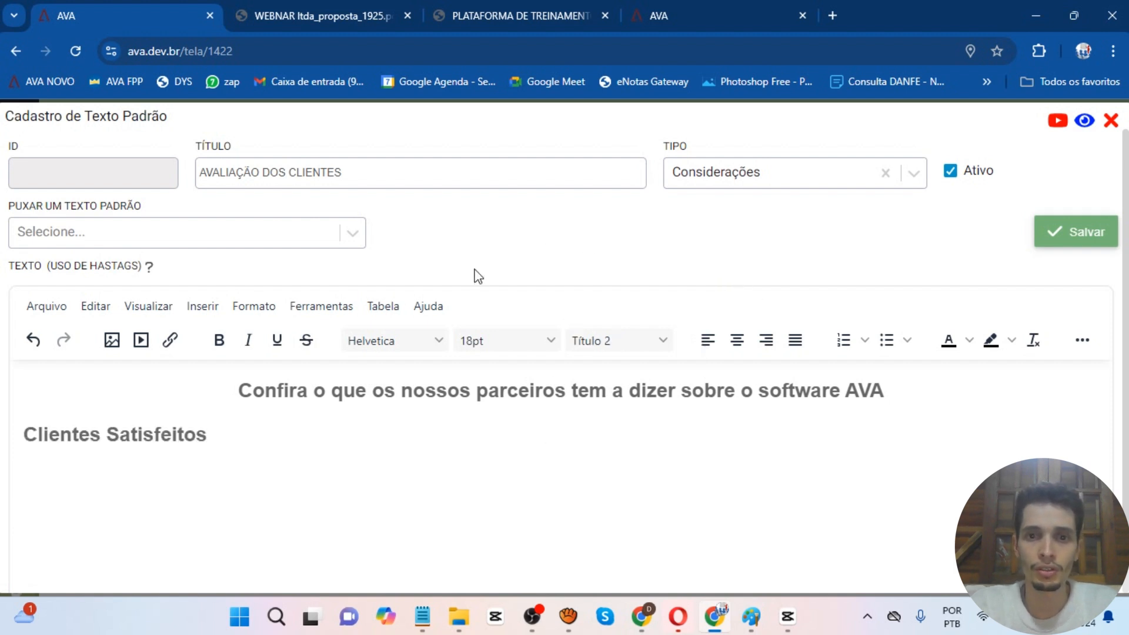
# - Centre the "Clientes Satisfeitos" heading and set its font size to 36pt
pyautogui.click(737, 341)
pyautogui.hotkey('shift', 'Left')
pyautogui.hotkey('shift', 'Left')
pyautogui.hotkey('shift', 'Left')
pyautogui.hotkey('shift', 'Left')
pyautogui.hotkey('shift', 'Left')
pyautogui.hotkey('shift', 'Left')
pyautogui.hotkey('shift', 'Left')
pyautogui.hotkey('shift', 'Left')
pyautogui.hotkey('shift', 'Left')
pyautogui.hotkey('shift', 'Left')
pyautogui.hotkey('shift', 'Left')
pyautogui.hotkey('shift', 'Left')
pyautogui.hotkey('shift', 'Left')
pyautogui.hotkey('shift', 'Left')
pyautogui.hotkey('shift', 'Left')
pyautogui.hotkey('shift', 'Left')
pyautogui.hotkey('shift', 'Left')
pyautogui.hotkey('shift', 'Left')
pyautogui.hotkey('shift', 'Left')
pyautogui.hotkey('shift', 'Left')
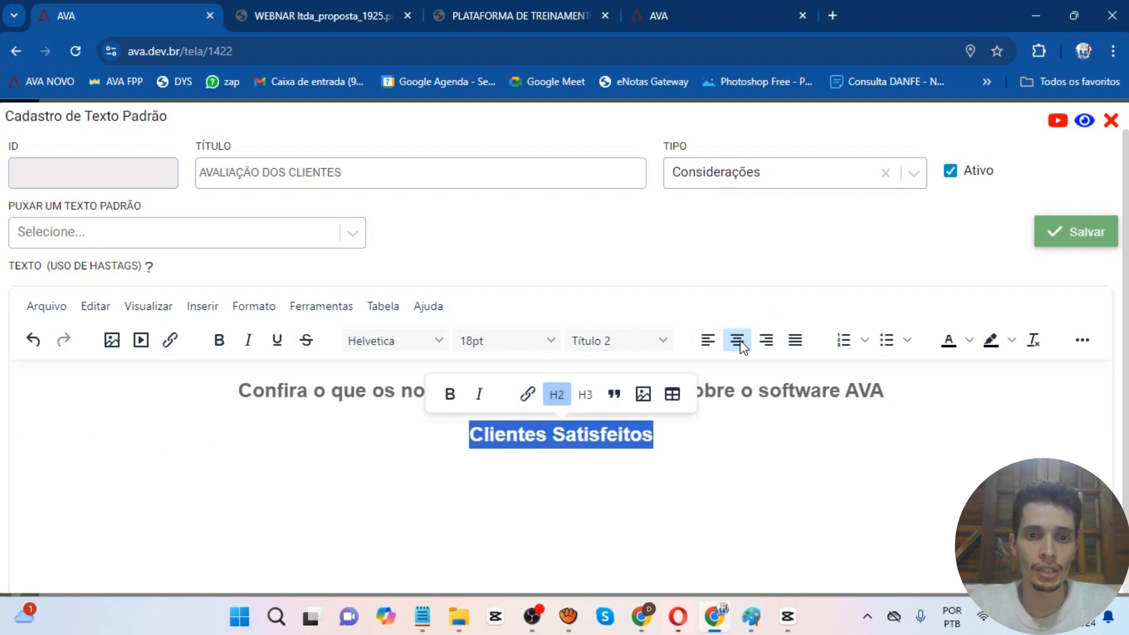
pyautogui.click(556, 341)
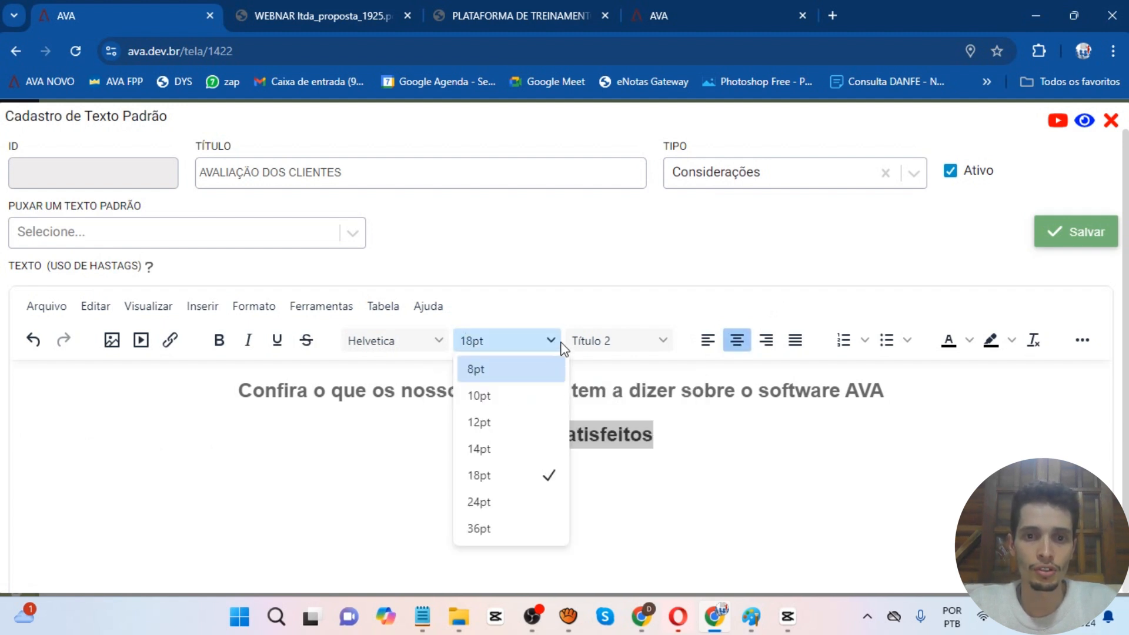
pyautogui.click(533, 527)
pyautogui.click(787, 436)
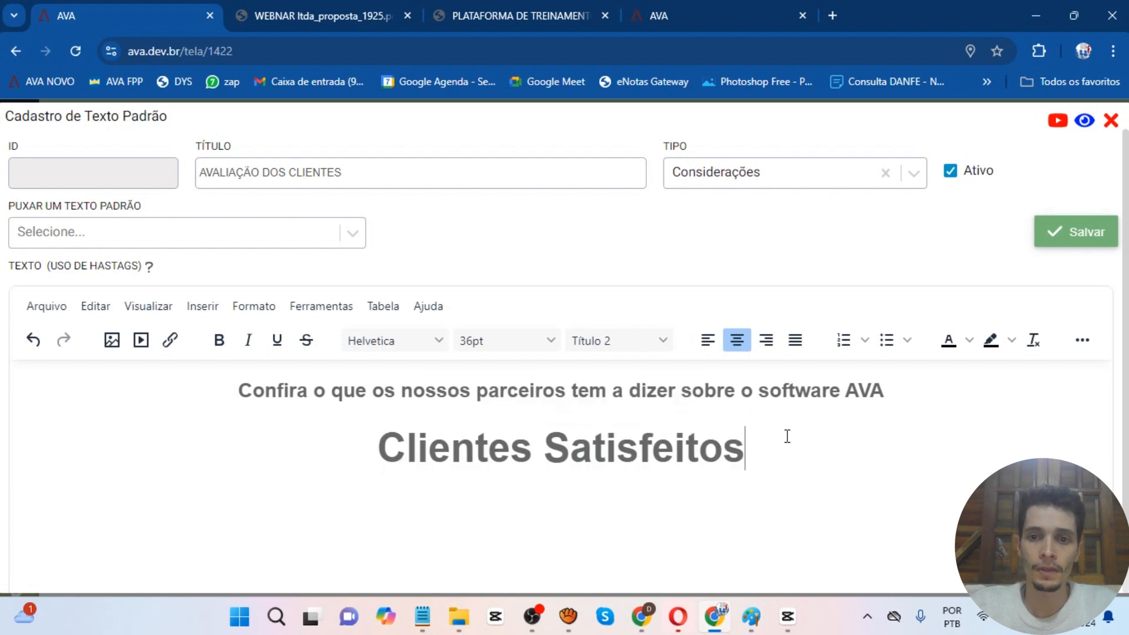
# - Insert a table with three columns and two rows on a new line below the "Clientes Satisfeitos" heading
pyautogui.press('Return')
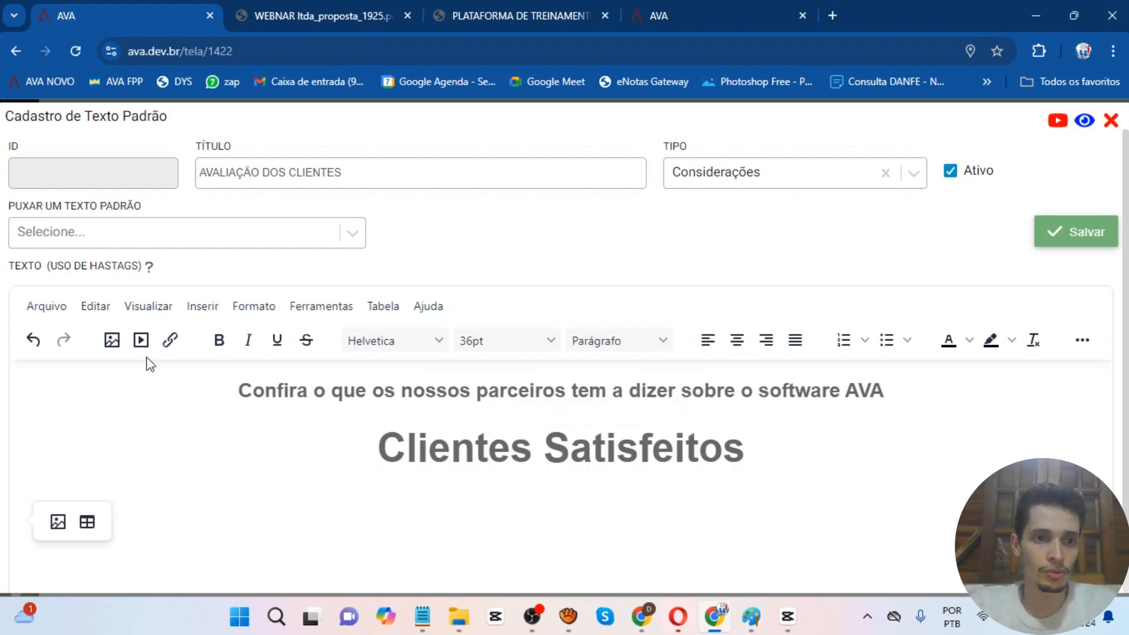
pyautogui.click(194, 308)
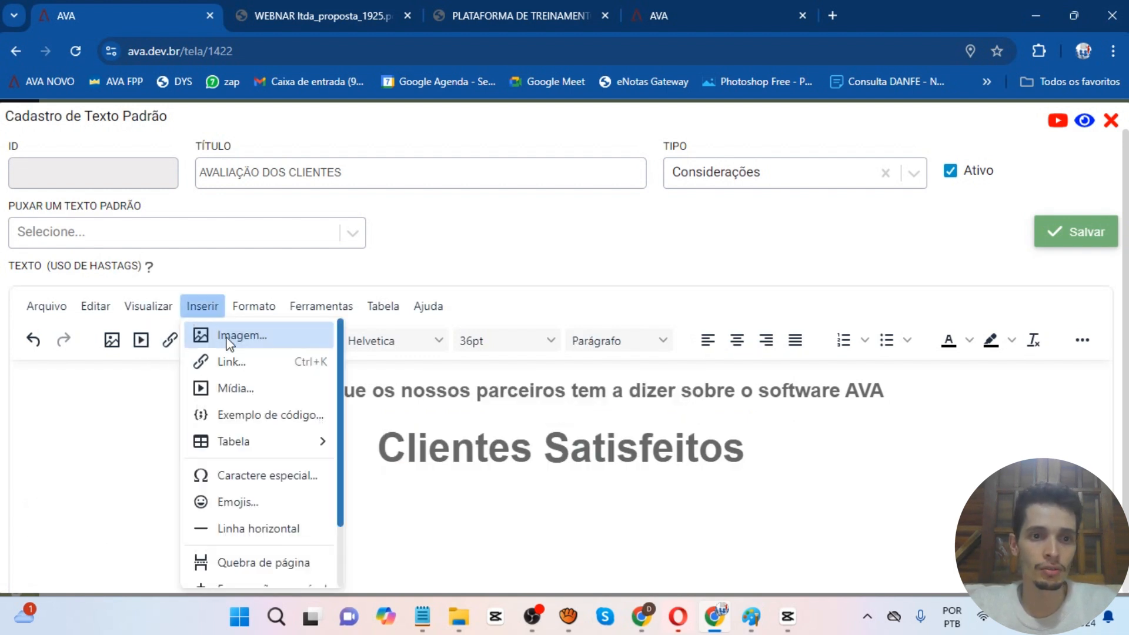
pyautogui.moveTo(294, 449)
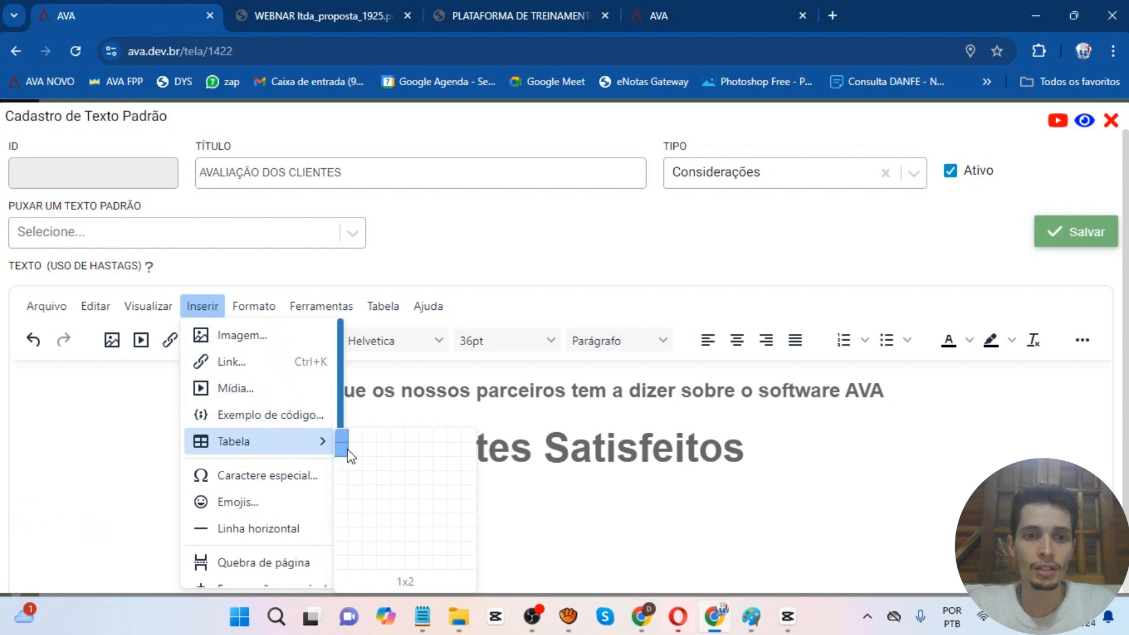
pyautogui.click(365, 449)
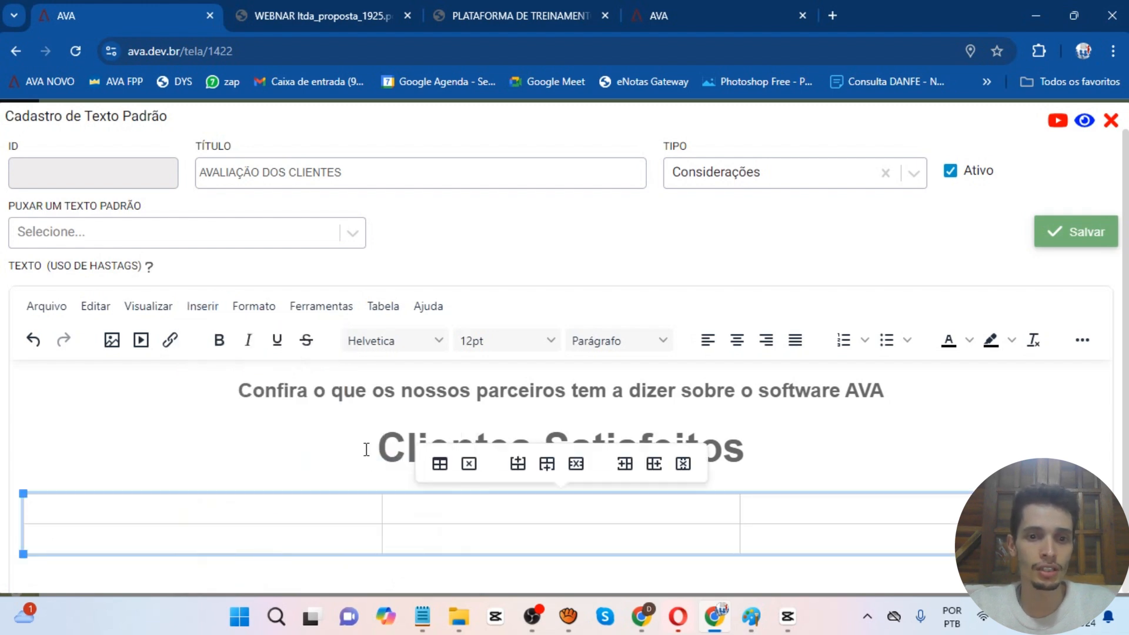
pyautogui.scroll(-1, 365, 449)
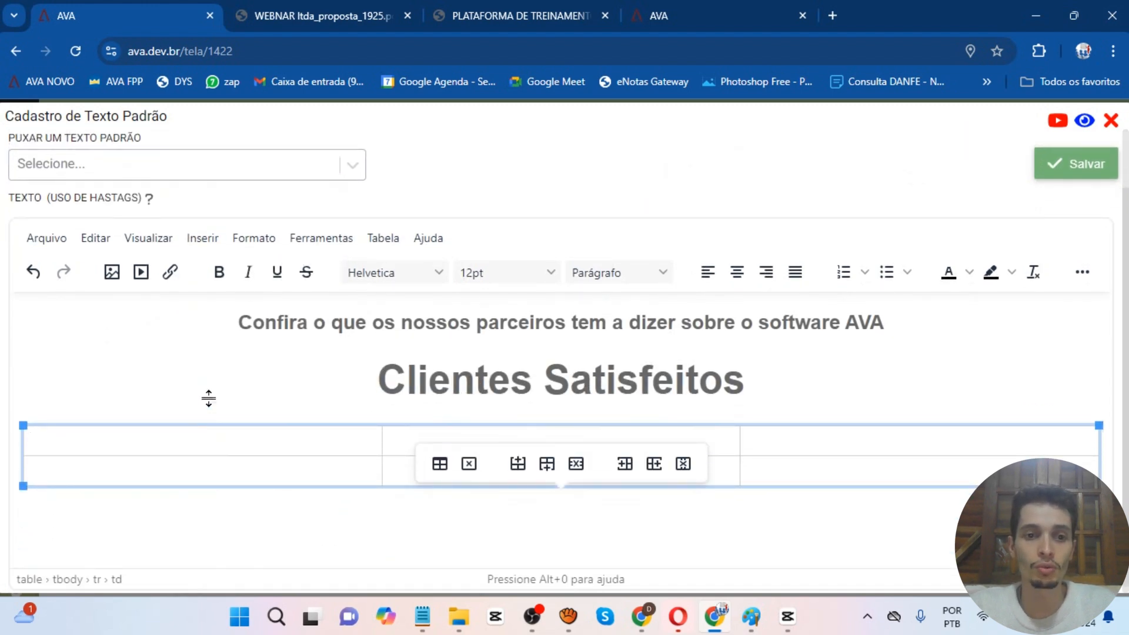
# - Copy the testimonial beginning "O AVA me ajudou" from the softwareava.com home page into the table's first cell in AVA and centre it
pyautogui.hotkey('alt', 'Tab')
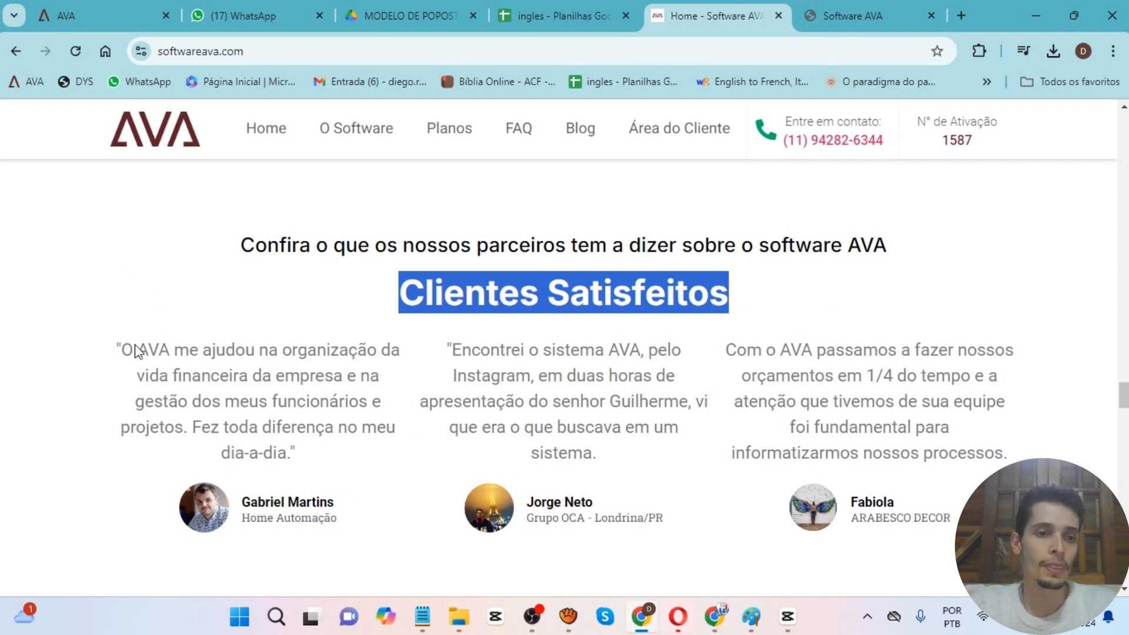
pyautogui.moveTo(120, 348); pyautogui.dragTo(317, 454)
pyautogui.hotkey('ctrl', 'c')
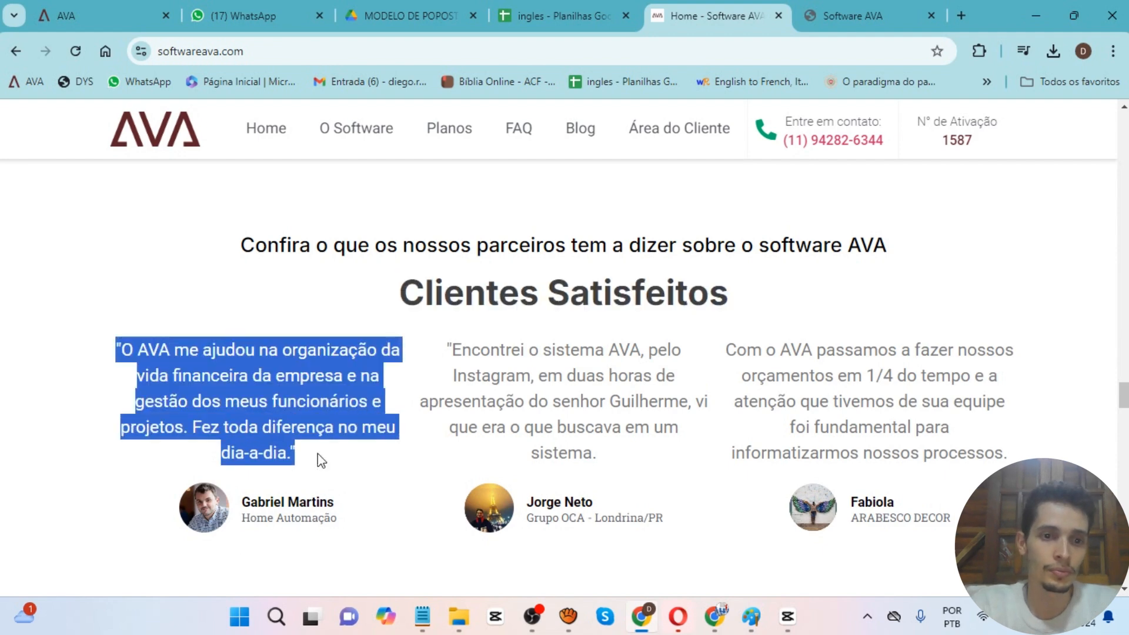
pyautogui.hotkey('alt', 'Tab')
pyautogui.hotkey('ctrl', 'v')
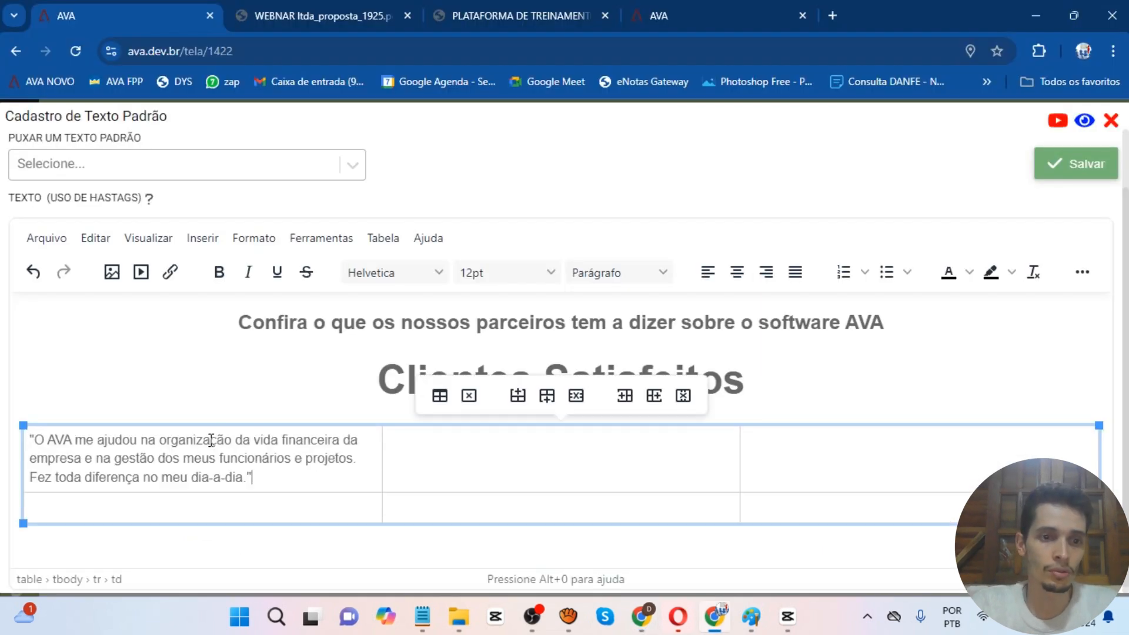
pyautogui.click(735, 277)
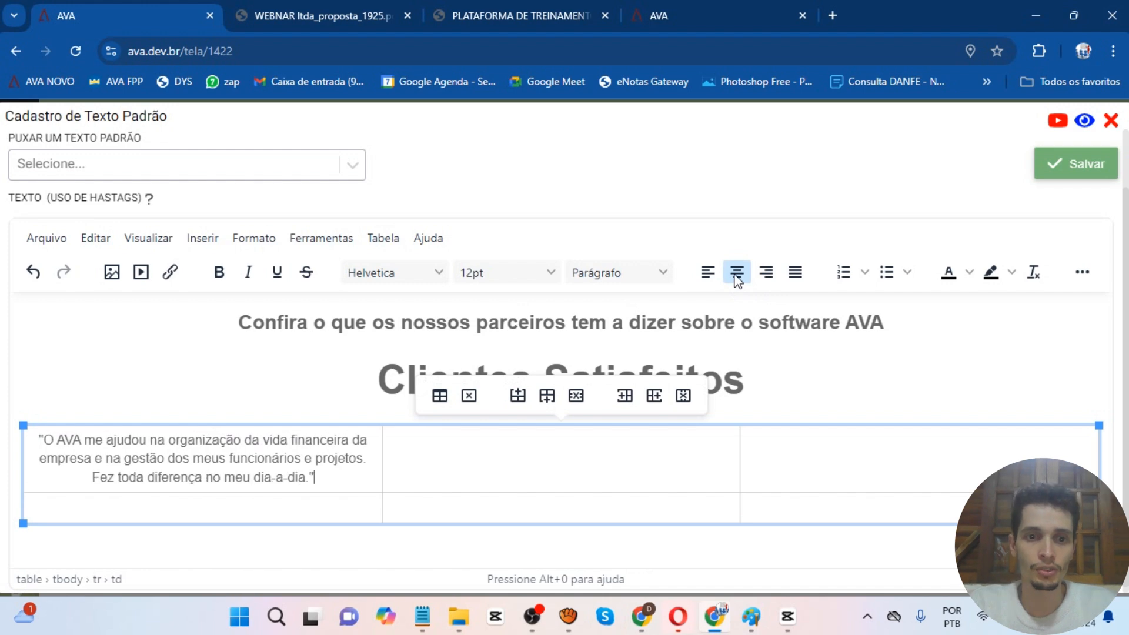
# - Copy the testimonial beginning "Encontrei o sistema AVA" from softwareava.com into the middle cell of the table's first row in AVA and centre it
pyautogui.hotkey('alt', 'Tab')
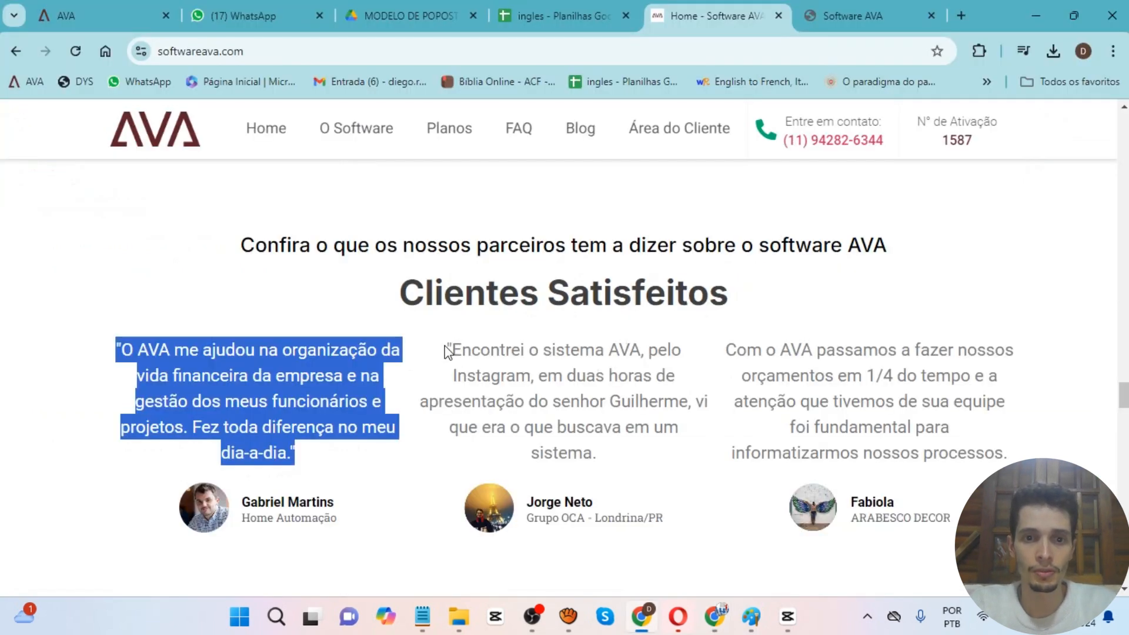
pyautogui.moveTo(445, 351); pyautogui.dragTo(609, 454)
pyautogui.hotkey('ctrl', 'c')
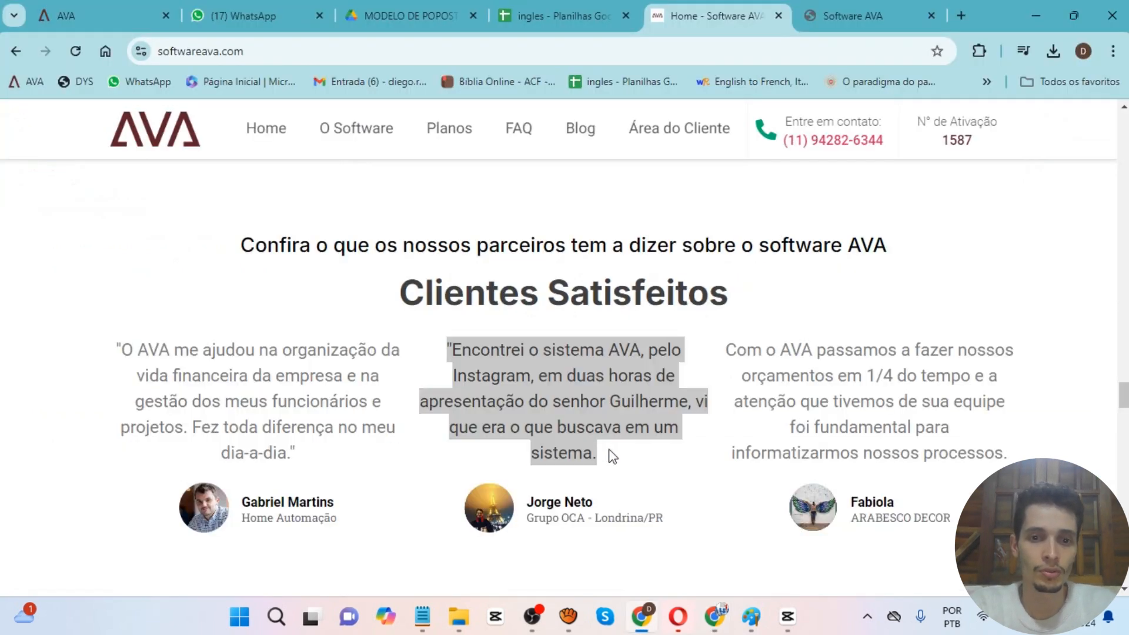
pyautogui.hotkey('alt', 'Tab')
pyautogui.click(537, 459)
pyautogui.hotkey('ctrl', 'v')
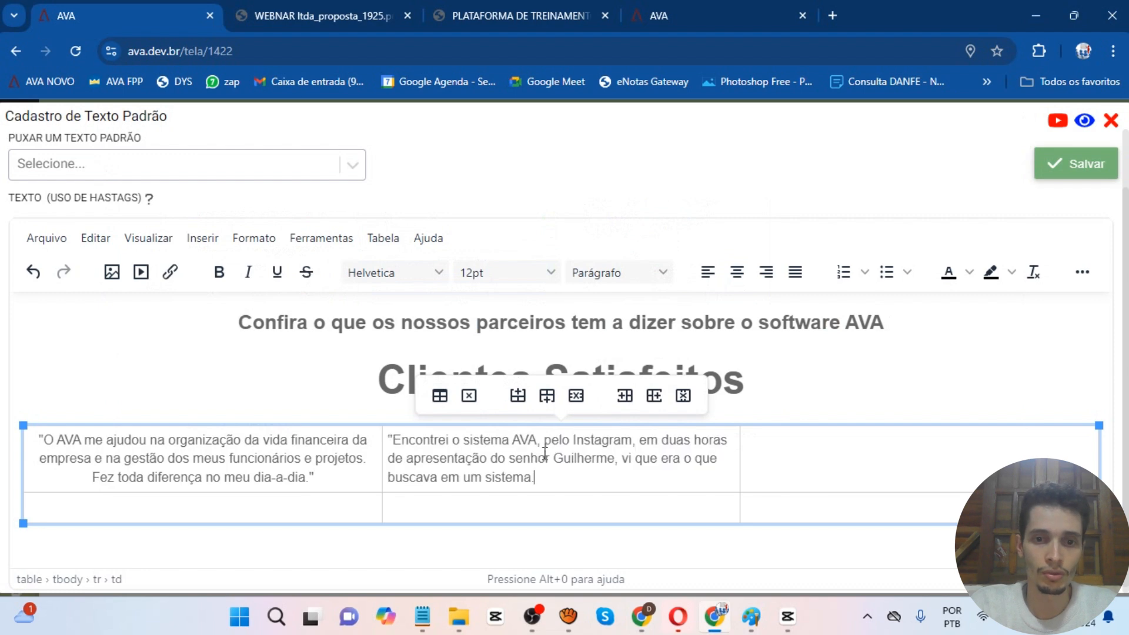
pyautogui.click(735, 272)
# - Copy the testimonial beginning "Com o AVA passamos" from softwareava.com into the last cell of the table's first row in AVA and centre it
pyautogui.hotkey('alt', 'Tab')
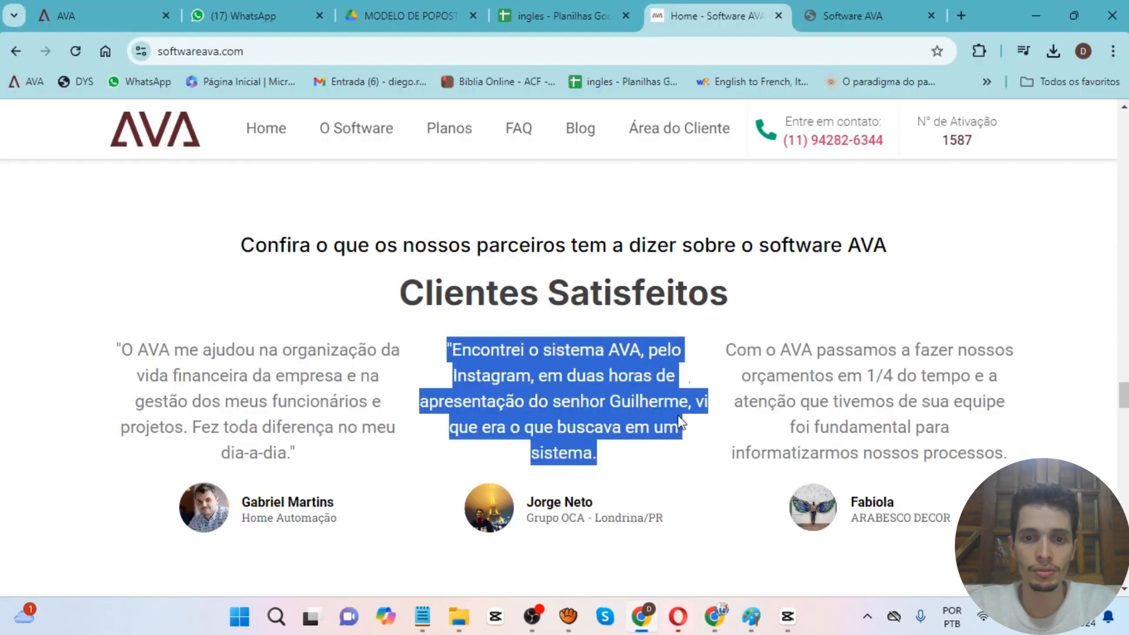
pyautogui.moveTo(727, 350); pyautogui.dragTo(1015, 452)
pyautogui.hotkey('ctrl', 'c')
pyautogui.hotkey('alt', 'Tab')
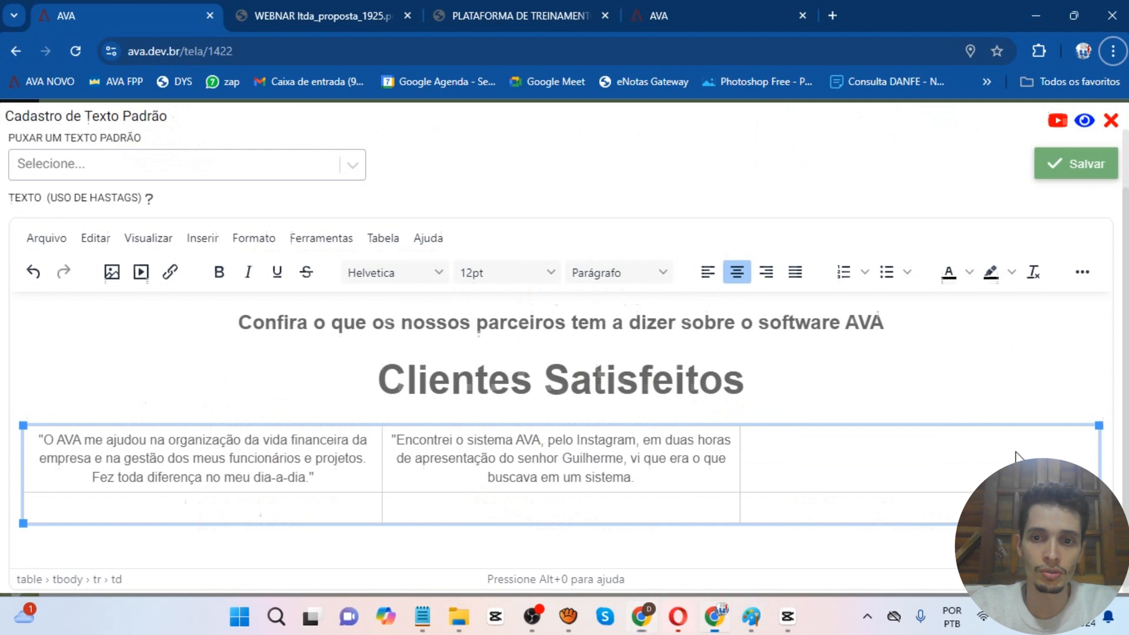
pyautogui.click(933, 448)
pyautogui.hotkey('ctrl', 'v')
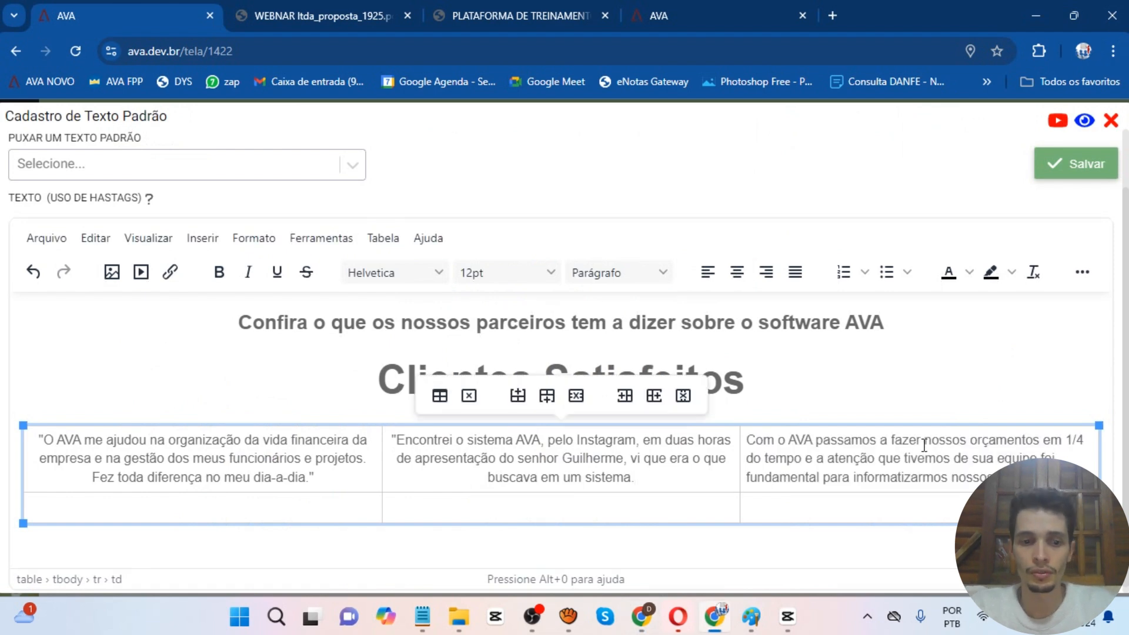
pyautogui.click(736, 272)
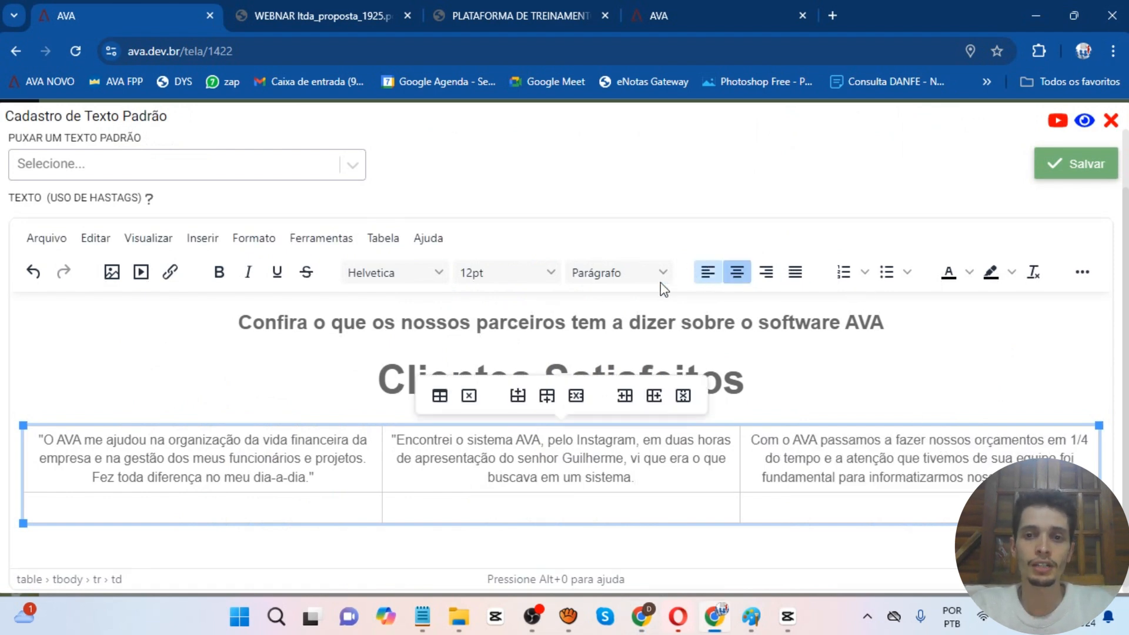
# - Insert image 05 from Downloads into the first cell of the table's second row, scaled down to about two thirds and centred
pyautogui.hotkey('alt', 'Tab')
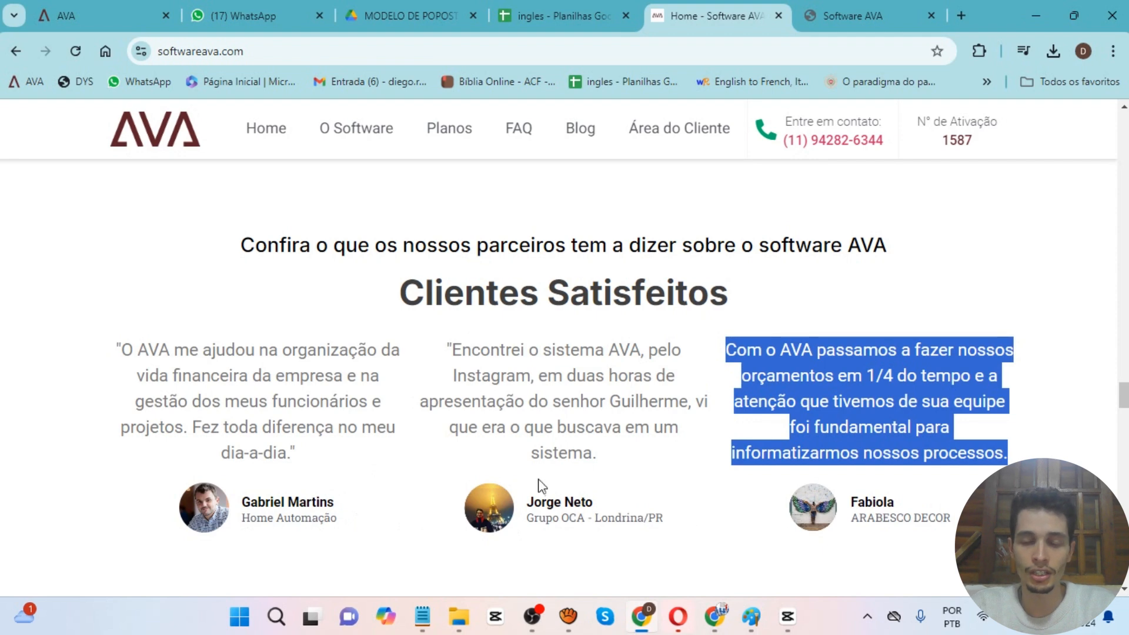
pyautogui.hotkey('alt', 'Tab')
pyautogui.click(219, 510)
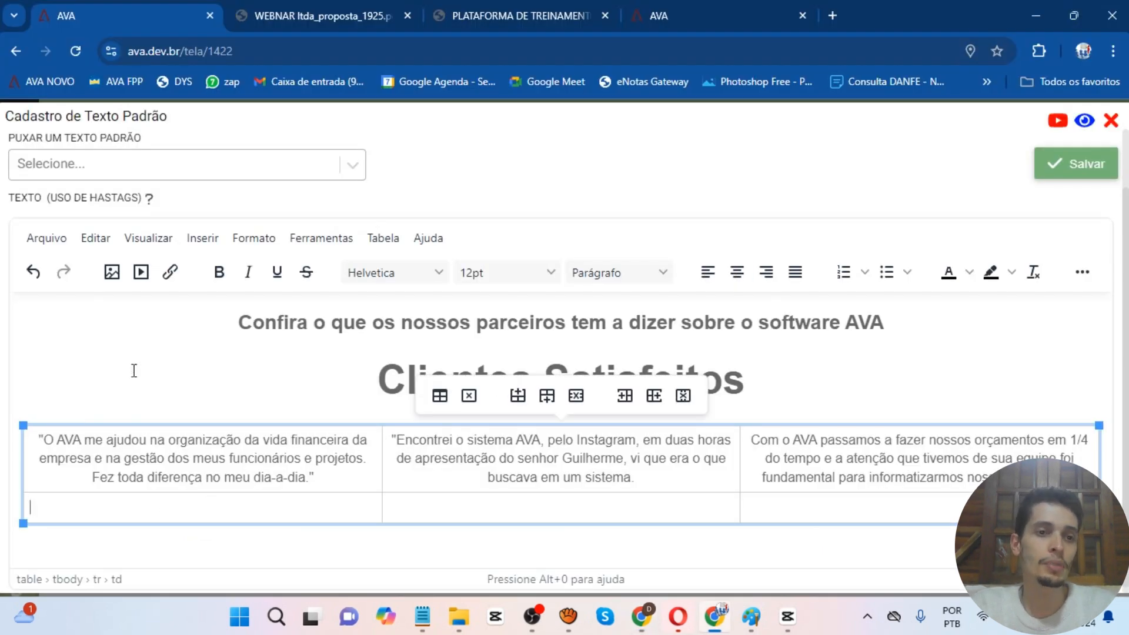
pyautogui.click(111, 272)
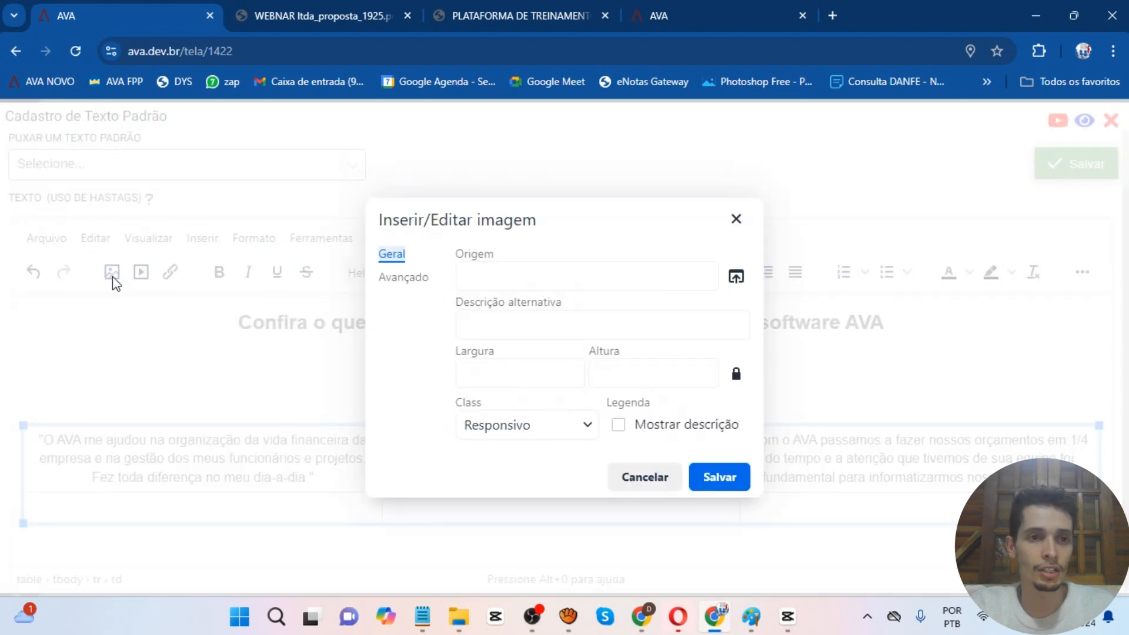
pyautogui.click(736, 276)
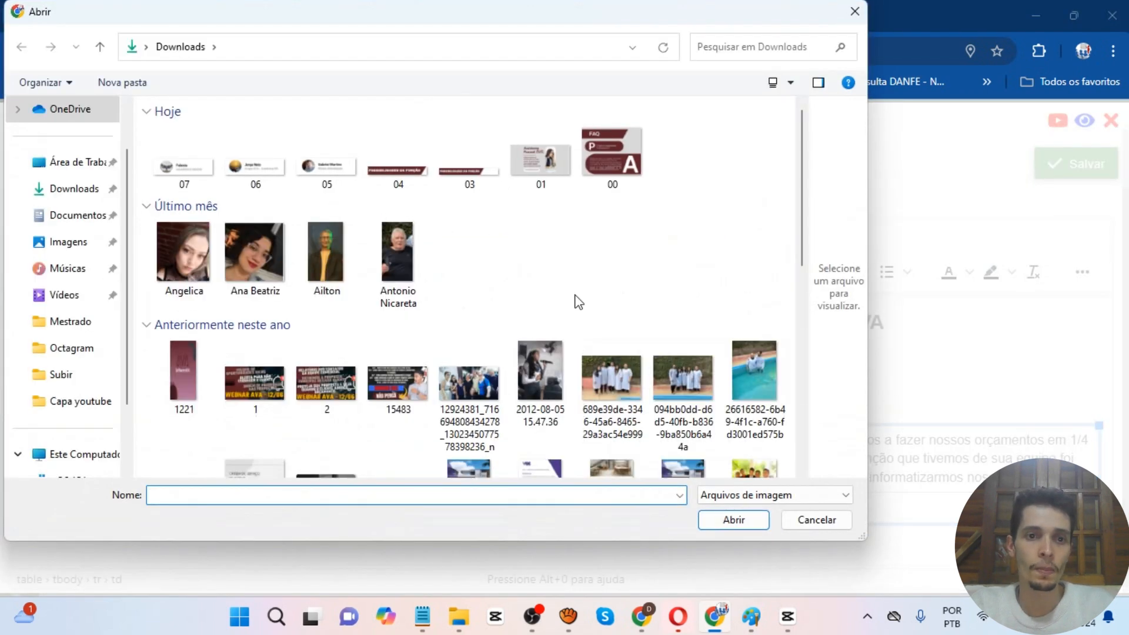
pyautogui.hotkey('alt', 'Tab')
pyautogui.hotkey('alt', 'Tab')
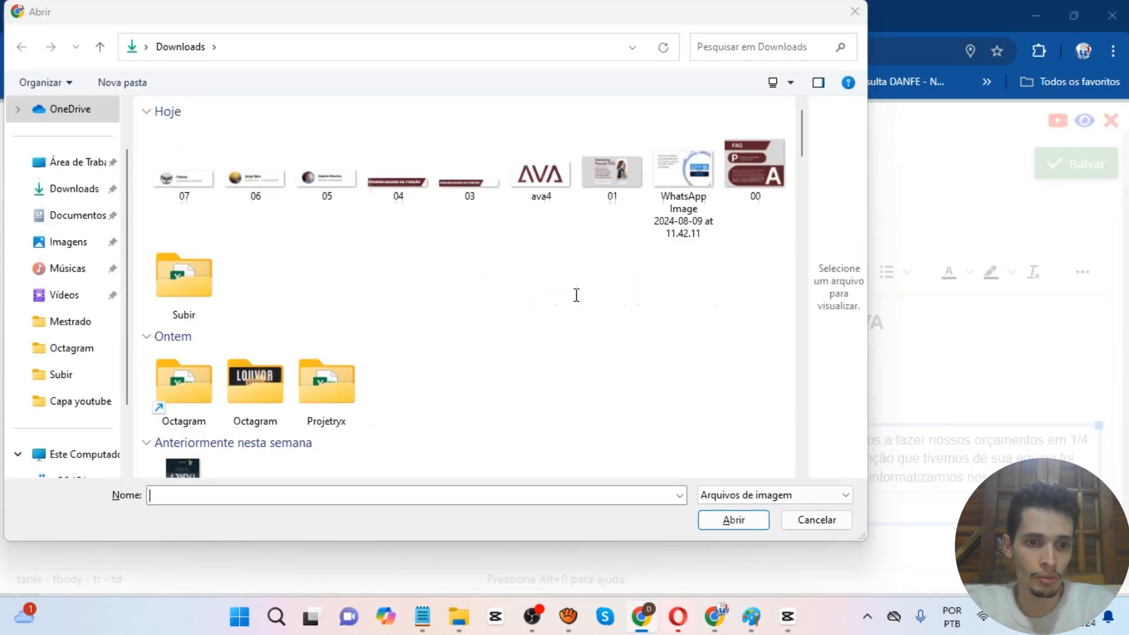
pyautogui.click(323, 184)
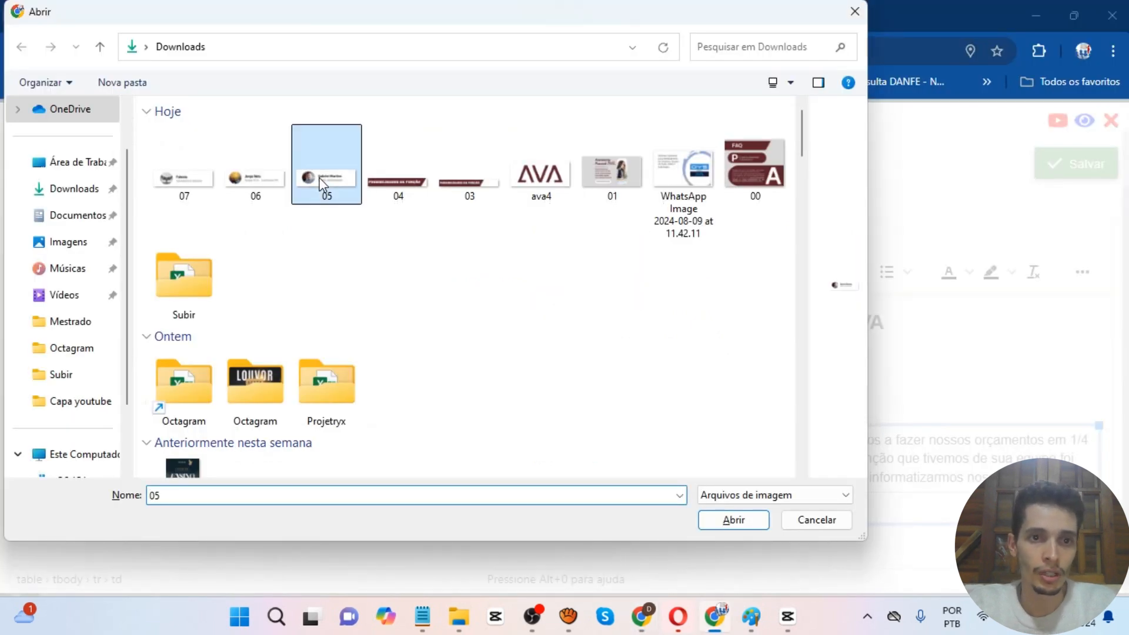
pyautogui.doubleClick(322, 183)
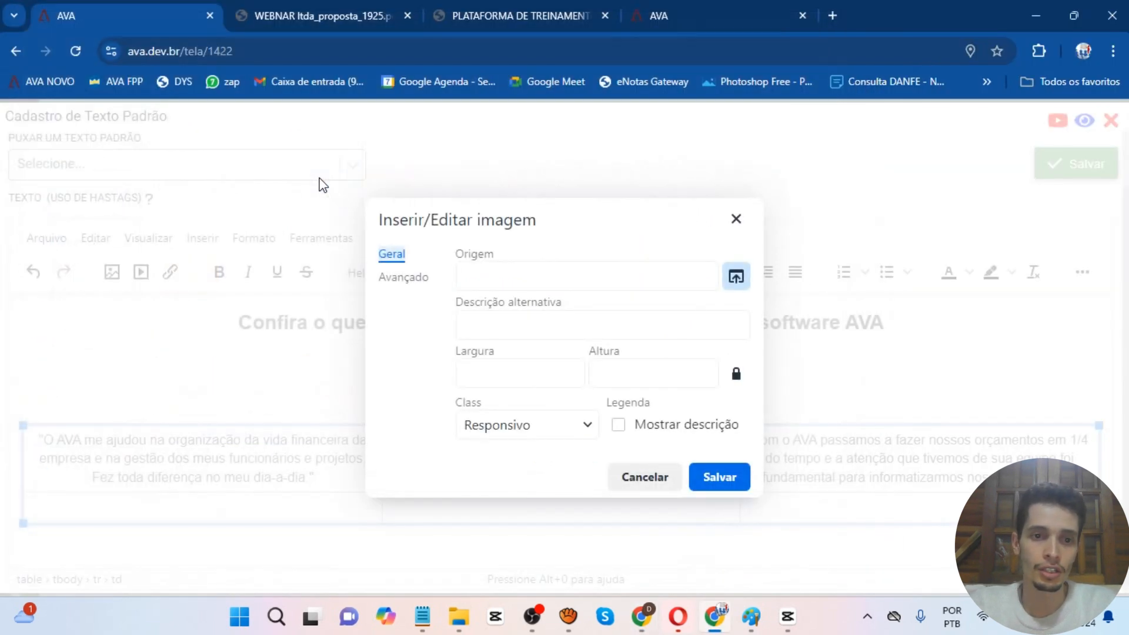
pyautogui.click(717, 490)
pyautogui.scroll(-1, 325, 492)
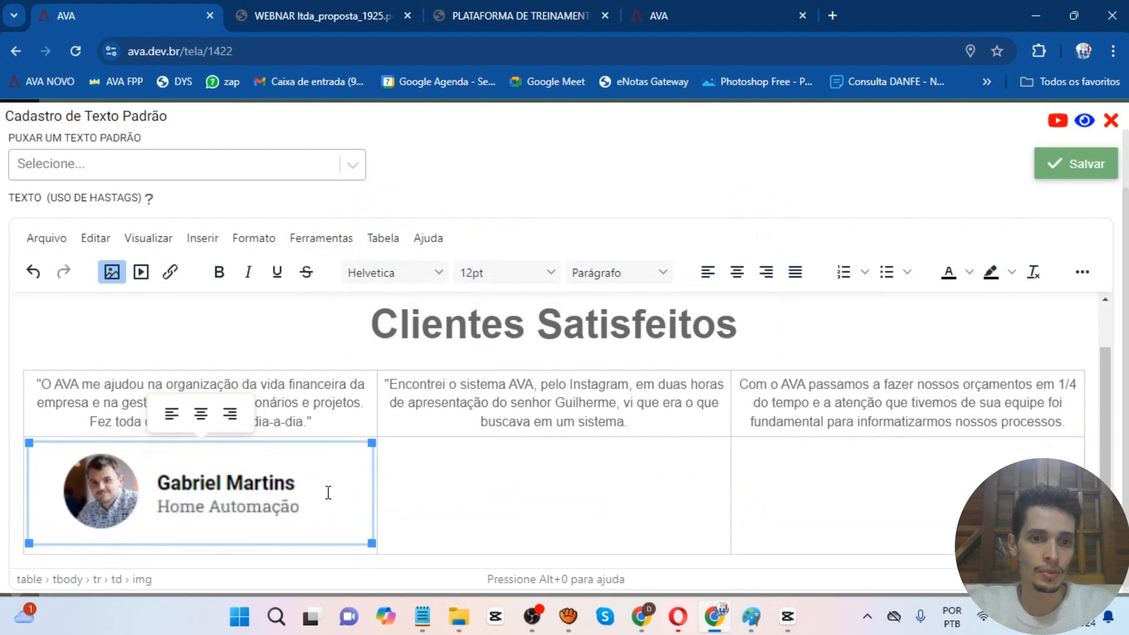
pyautogui.moveTo(372, 543); pyautogui.dragTo(251, 502)
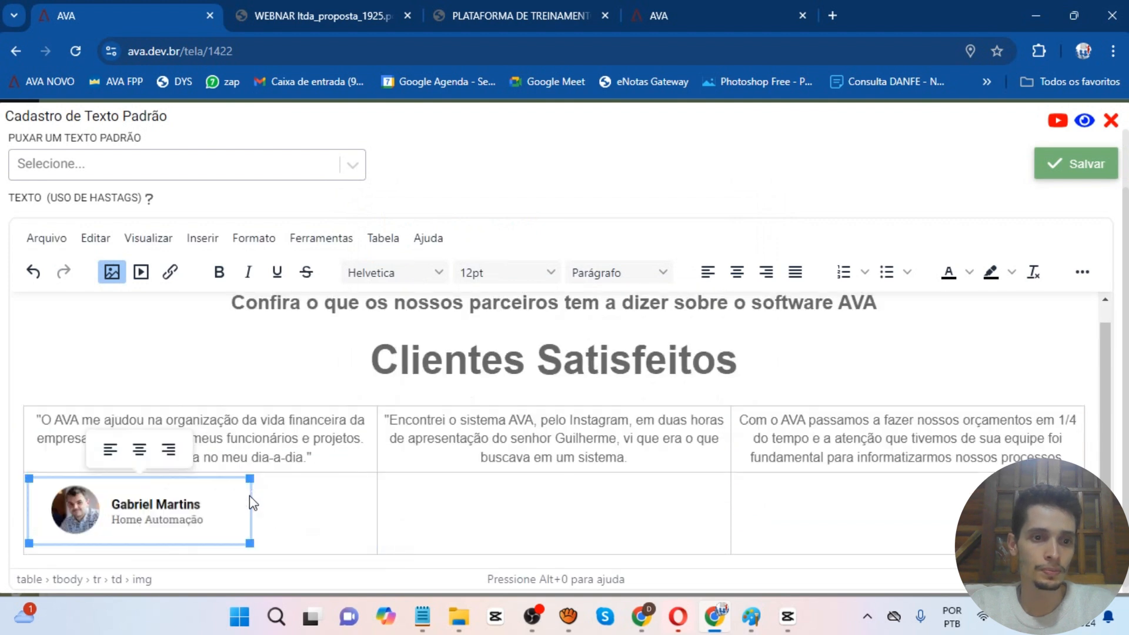
pyautogui.click(736, 273)
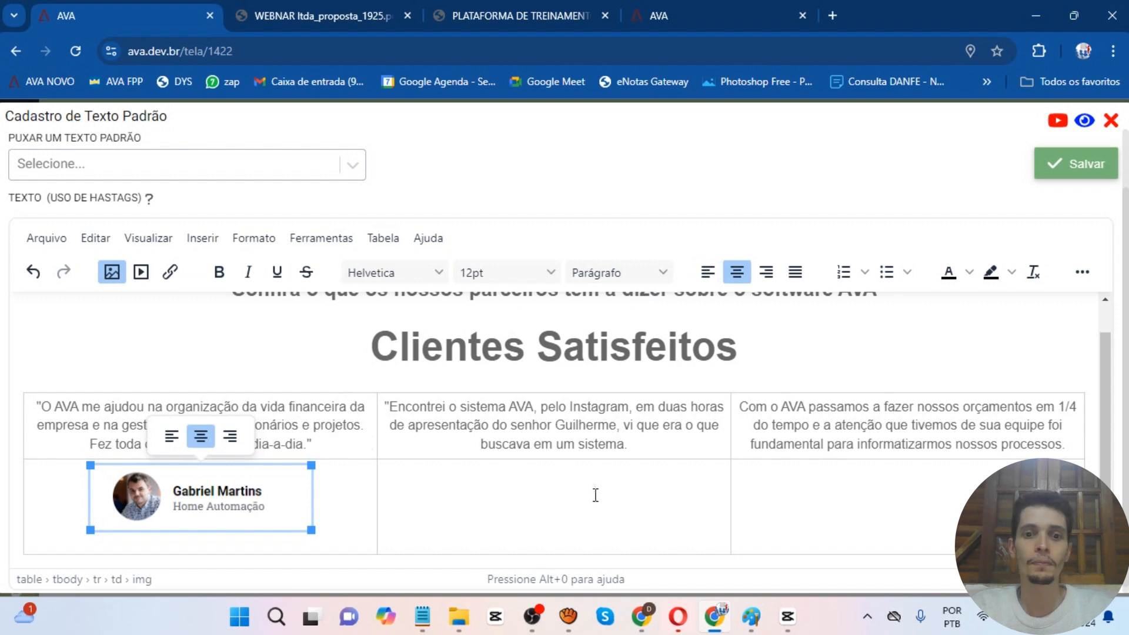
# - Insert image 06 from Downloads into the middle cell of the table's second row, scaled down to about two thirds and centred
pyautogui.click(562, 508)
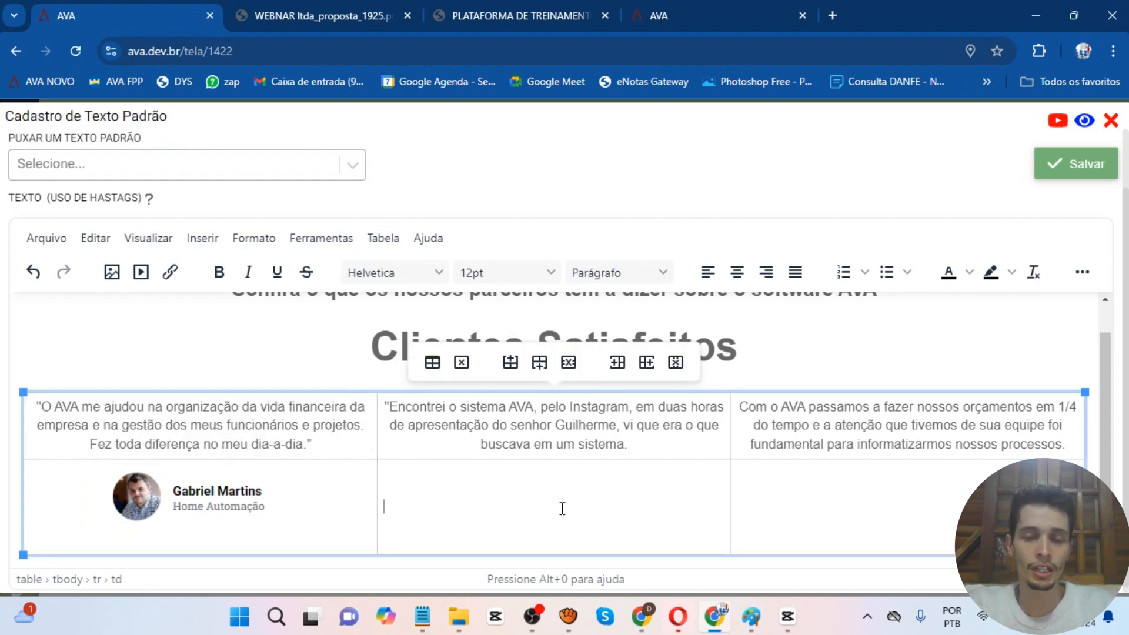
pyautogui.click(111, 273)
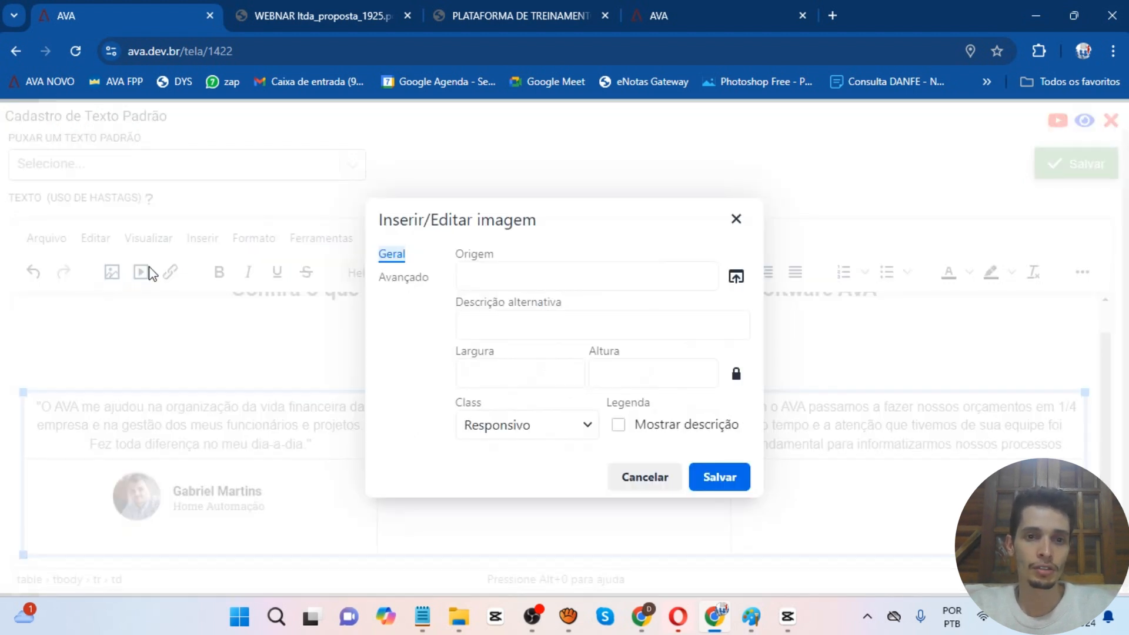
pyautogui.click(736, 280)
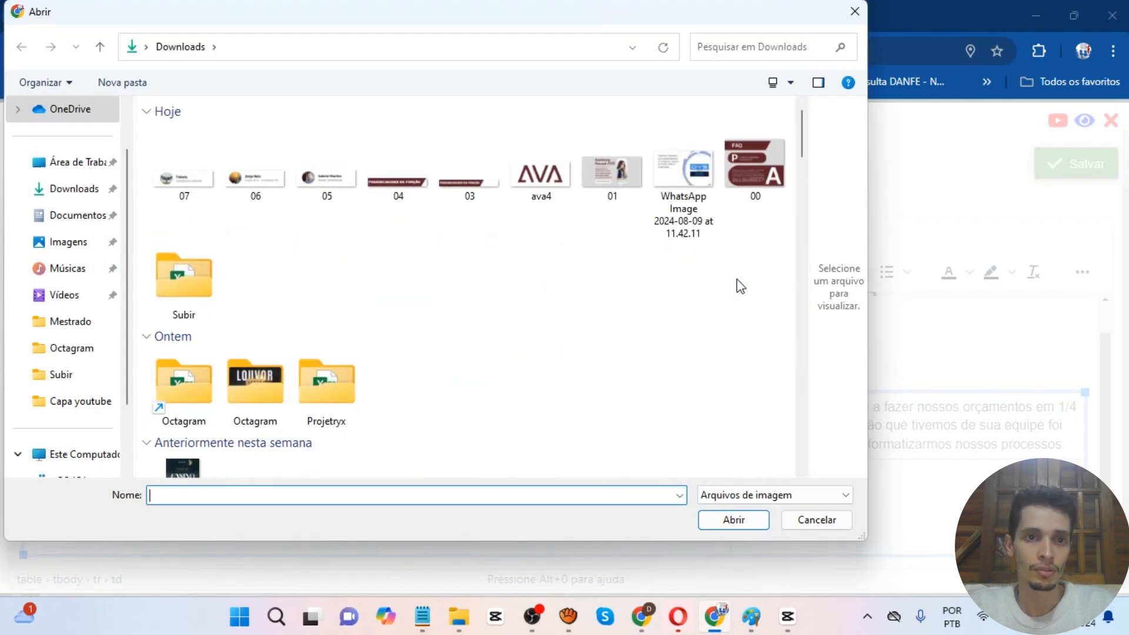
pyautogui.click(246, 192)
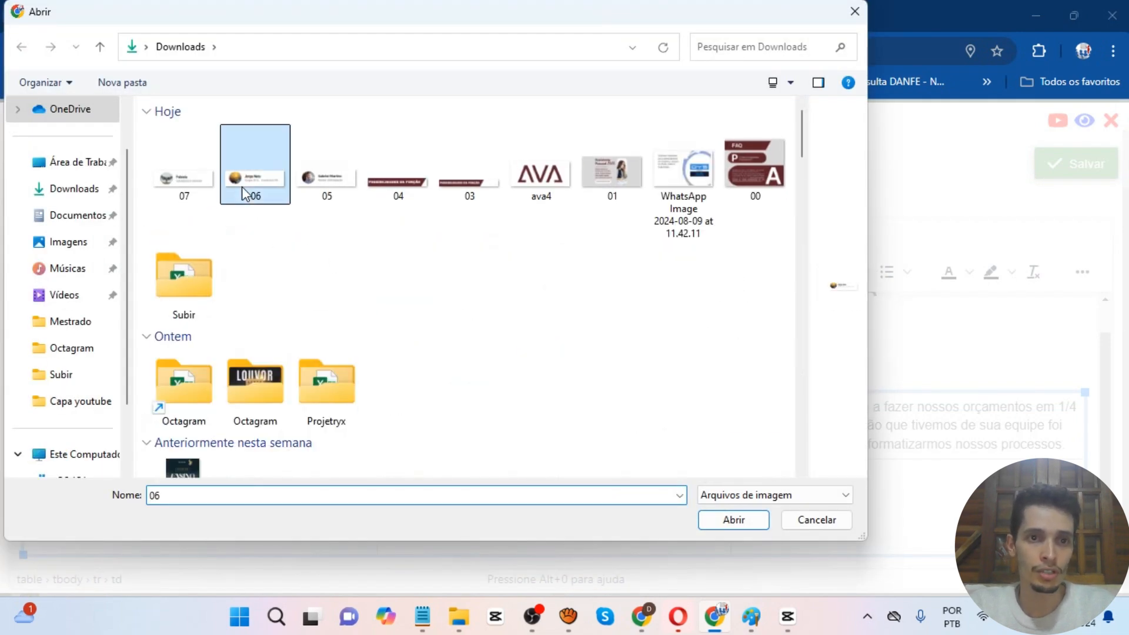
pyautogui.doubleClick(241, 185)
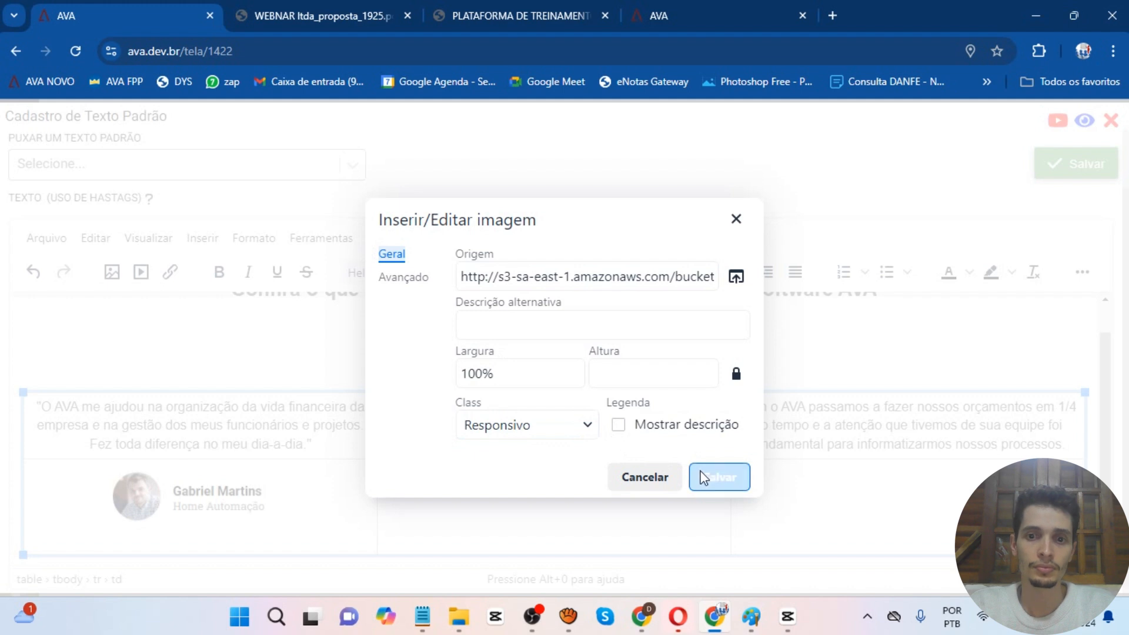
pyautogui.click(703, 477)
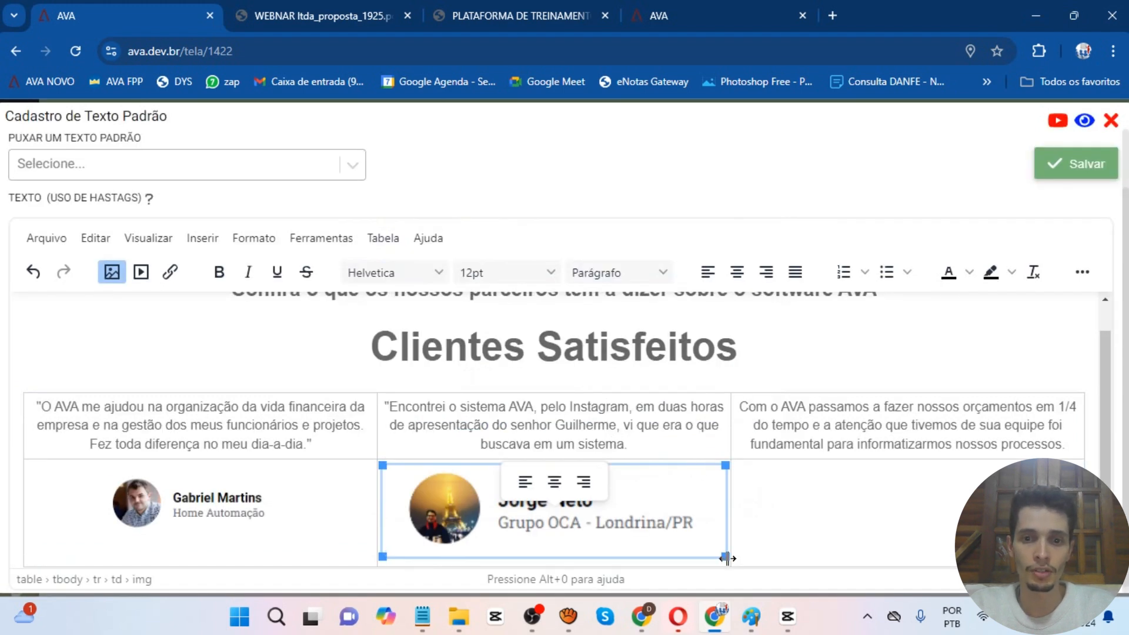
pyautogui.moveTo(725, 557); pyautogui.dragTo(619, 536)
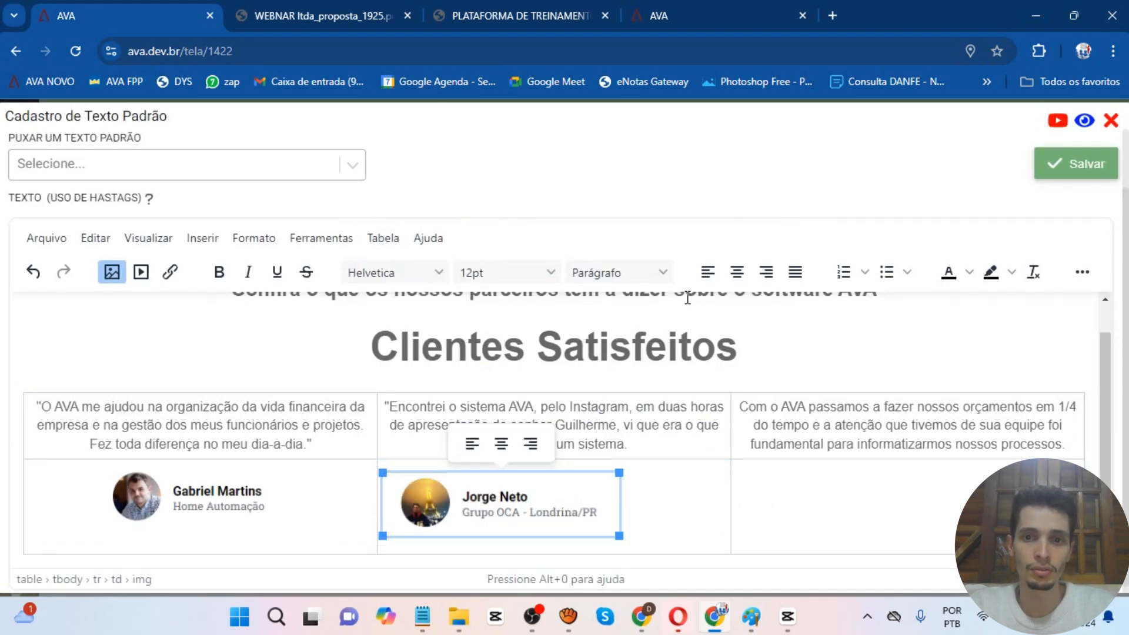
pyautogui.click(736, 276)
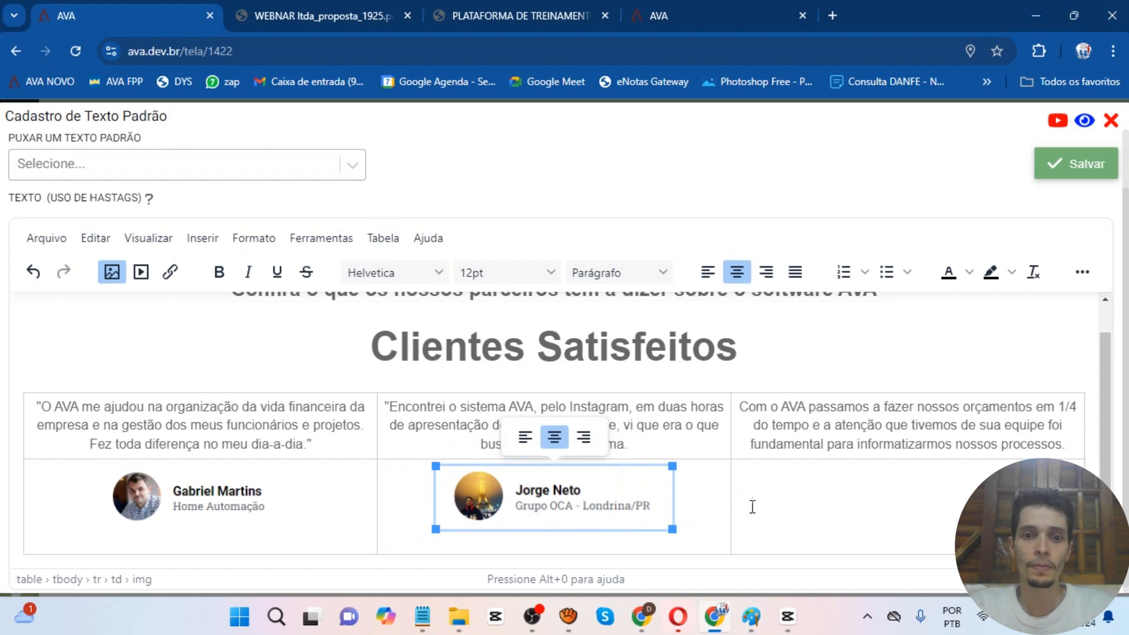
# - Insert image 07 from Downloads into the last cell of the table's second row, scaled down to about two thirds and centred
pyautogui.click(840, 498)
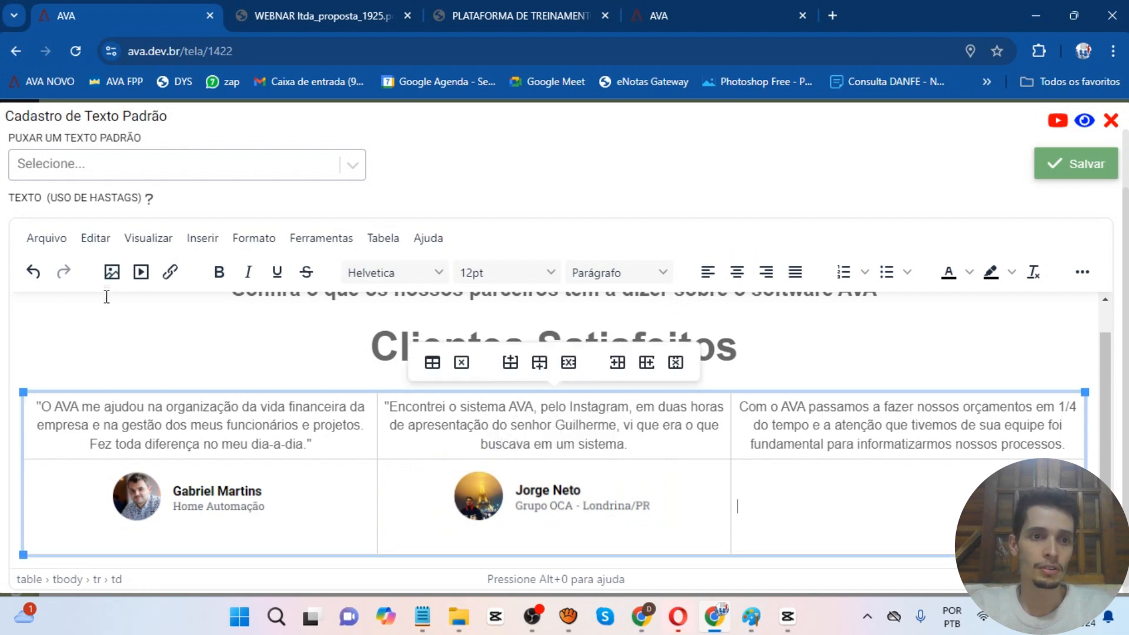
pyautogui.click(112, 272)
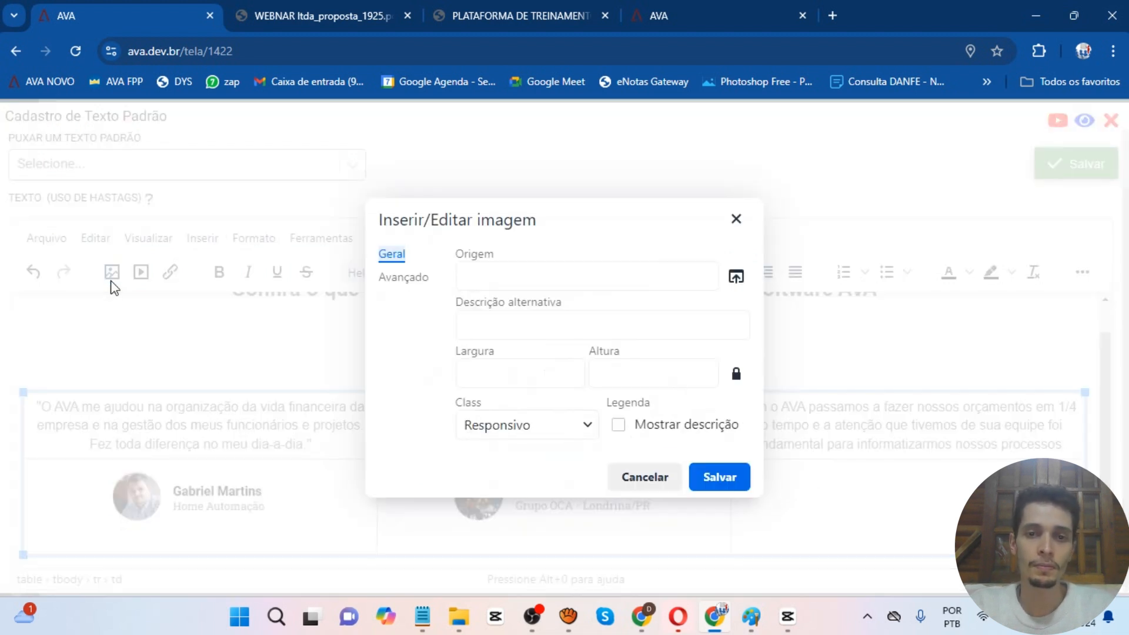
pyautogui.click(735, 277)
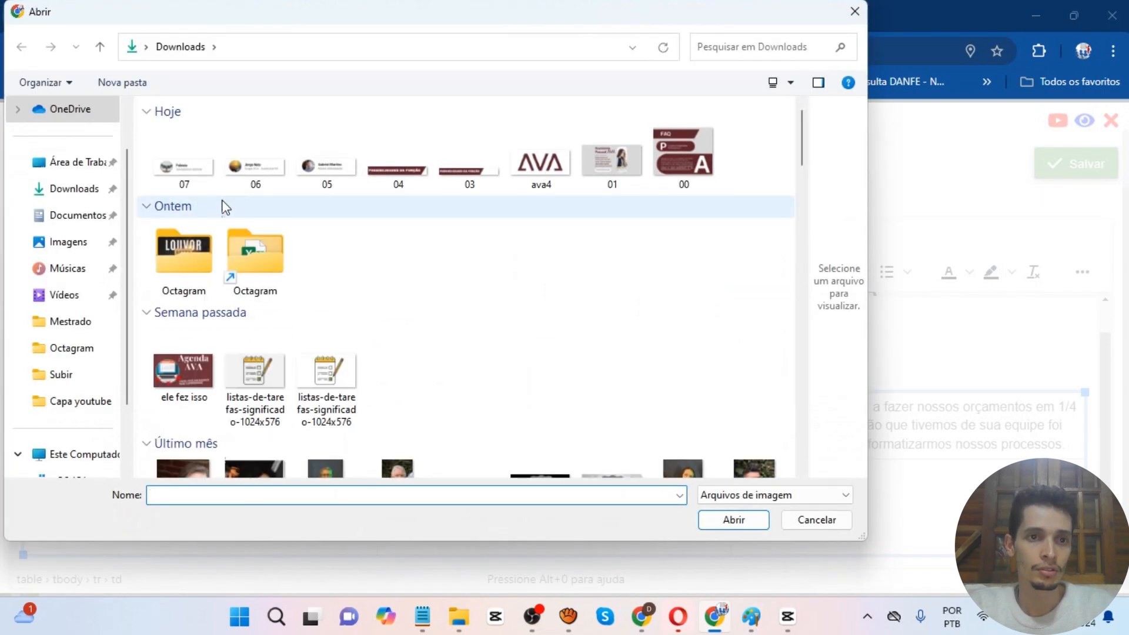
pyautogui.doubleClick(196, 186)
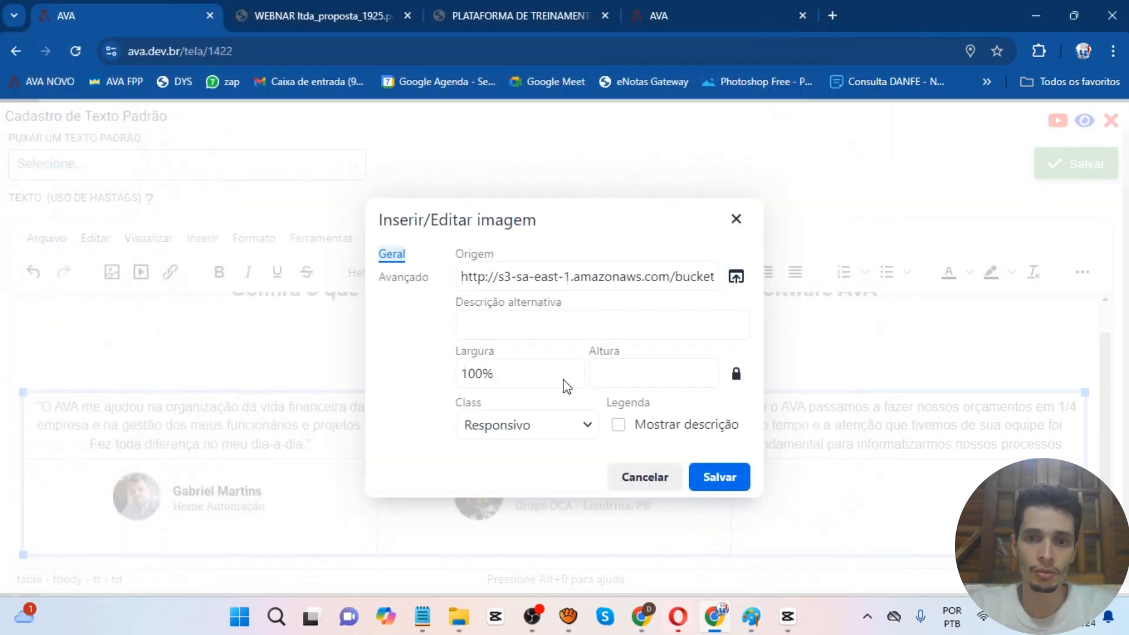
pyautogui.click(707, 475)
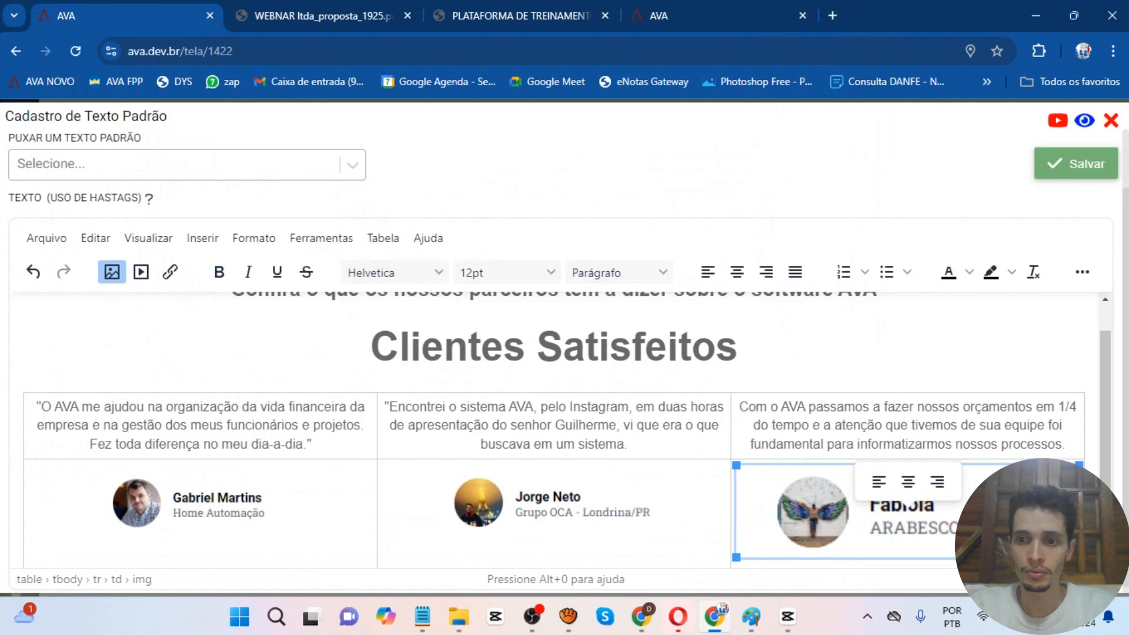
pyautogui.moveTo(1078, 557); pyautogui.dragTo(957, 510)
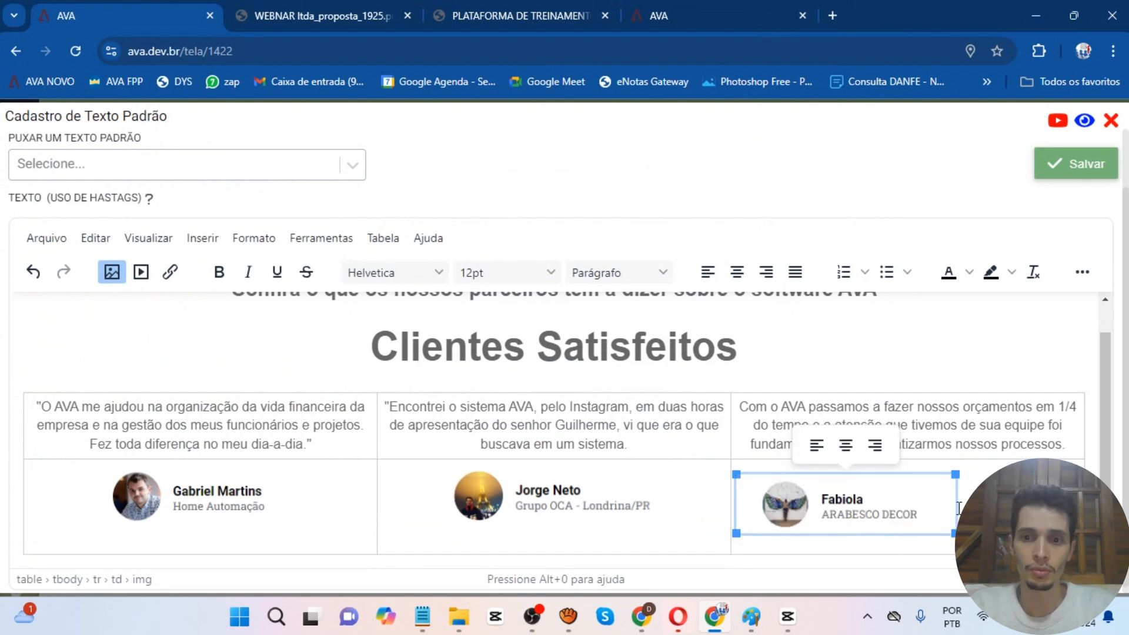
pyautogui.click(742, 275)
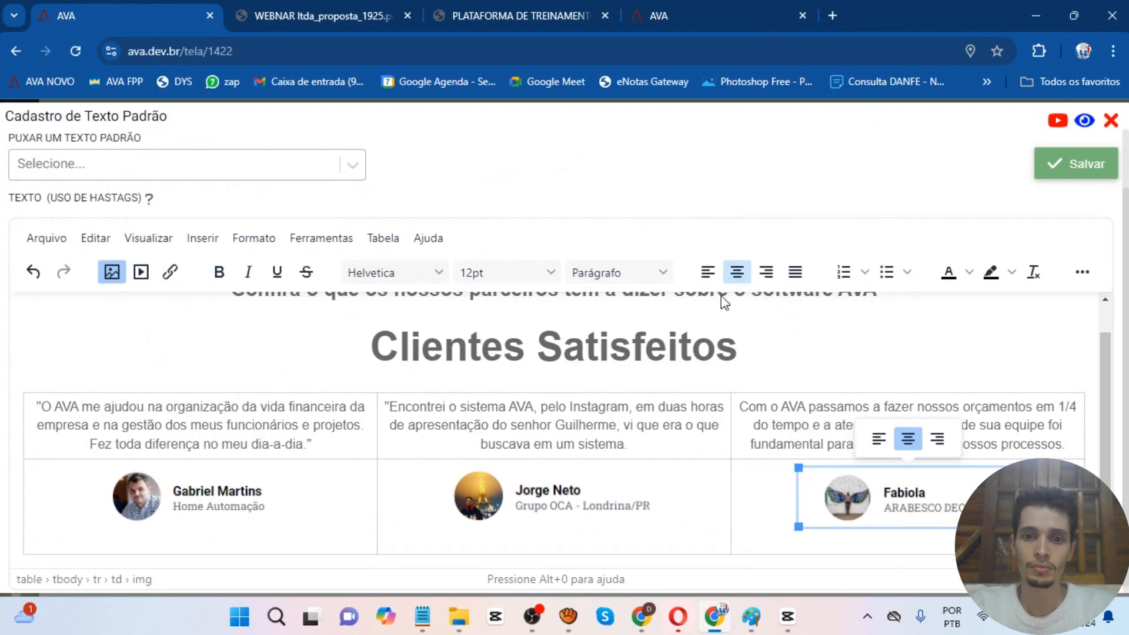
# - Set the testimonials table's border thickness to 0
pyautogui.click(417, 506)
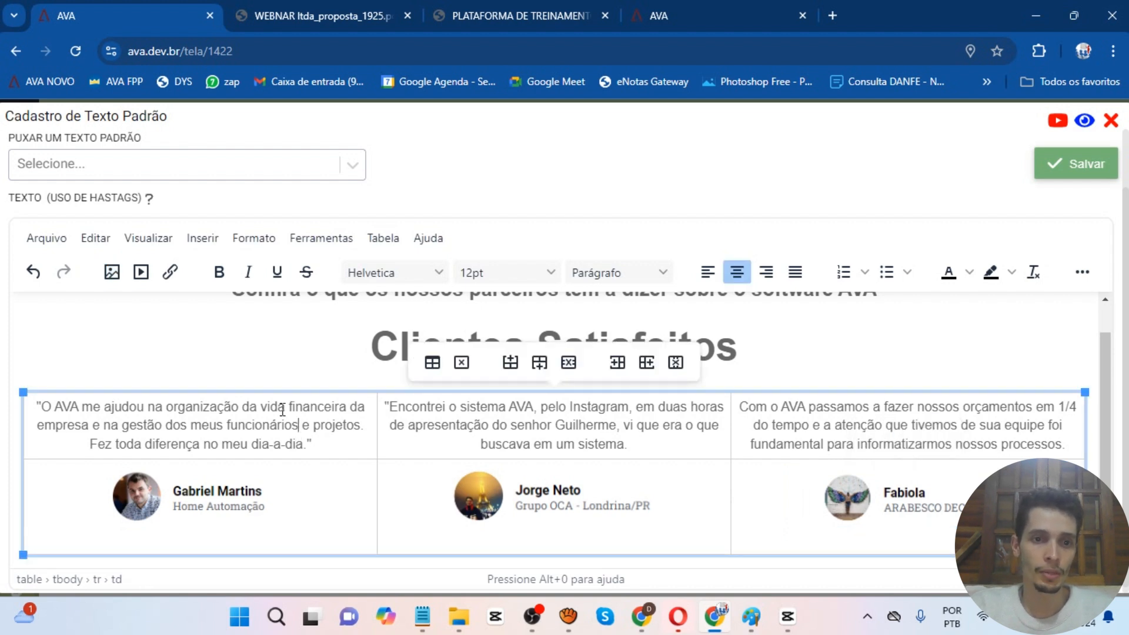
pyautogui.click(242, 365)
pyautogui.click(261, 413)
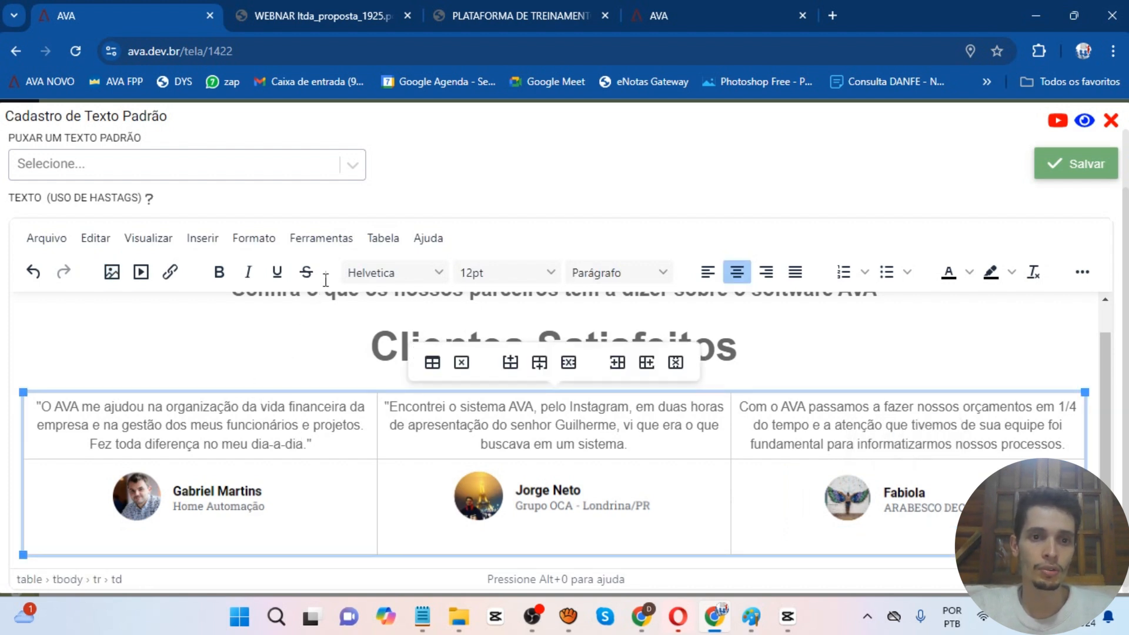
pyautogui.click(432, 363)
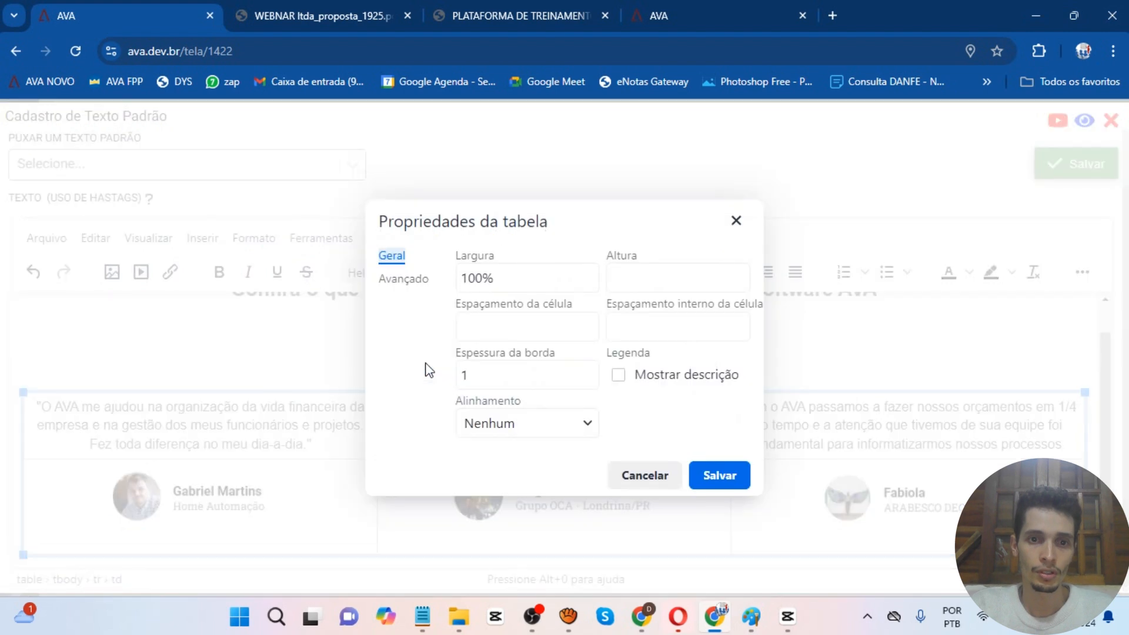
pyautogui.doubleClick(518, 371)
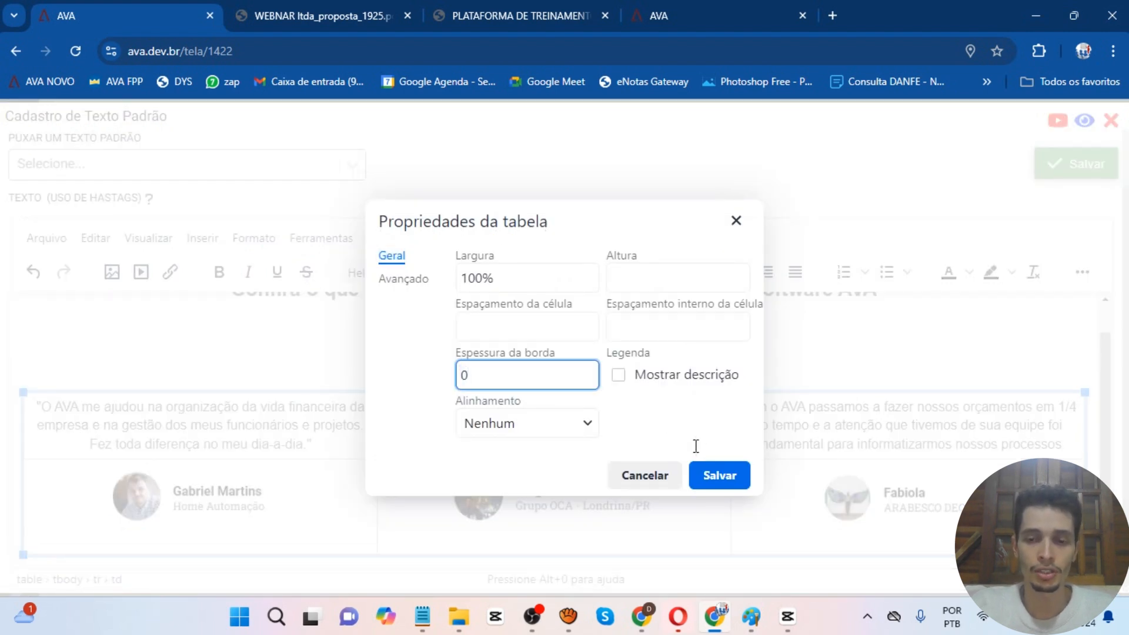
pyautogui.click(717, 474)
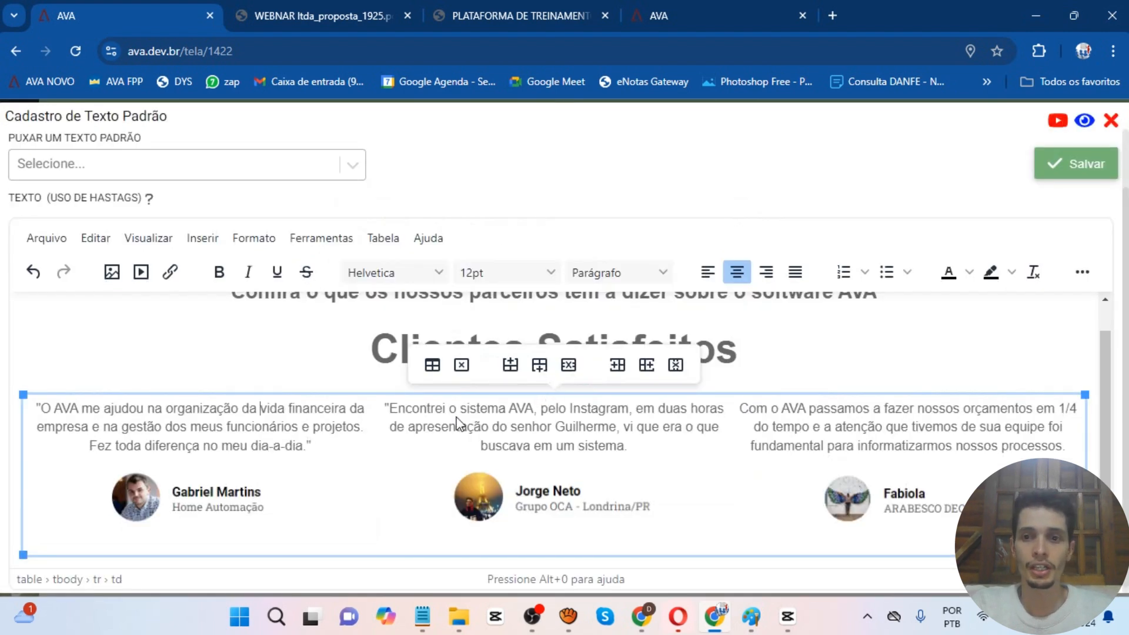
pyautogui.click(273, 379)
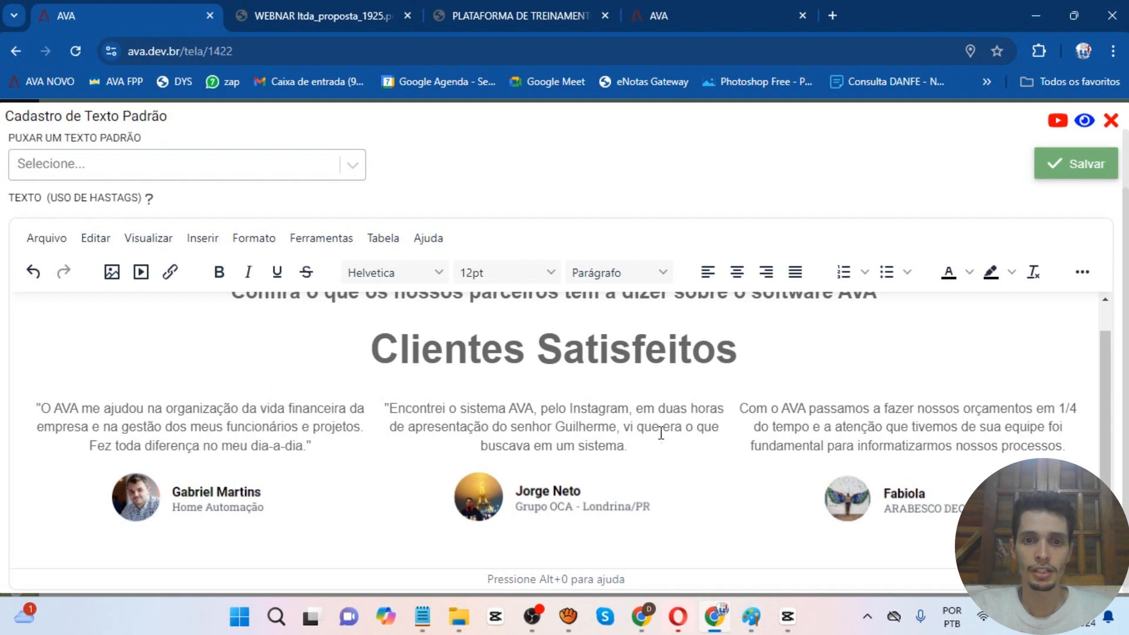
# - Save the AVALIAÇÃO DOS CLIENTES standard text and close its registration form
pyautogui.scroll(-1, 492, 421)
pyautogui.scroll(1, 493, 421)
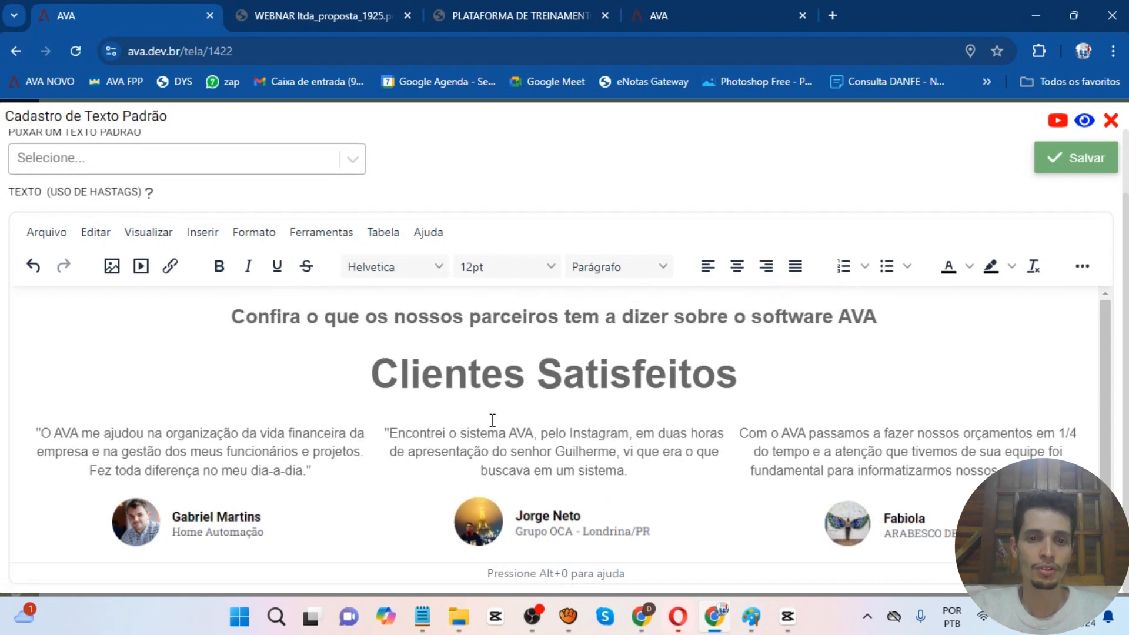
pyautogui.scroll(2, 493, 420)
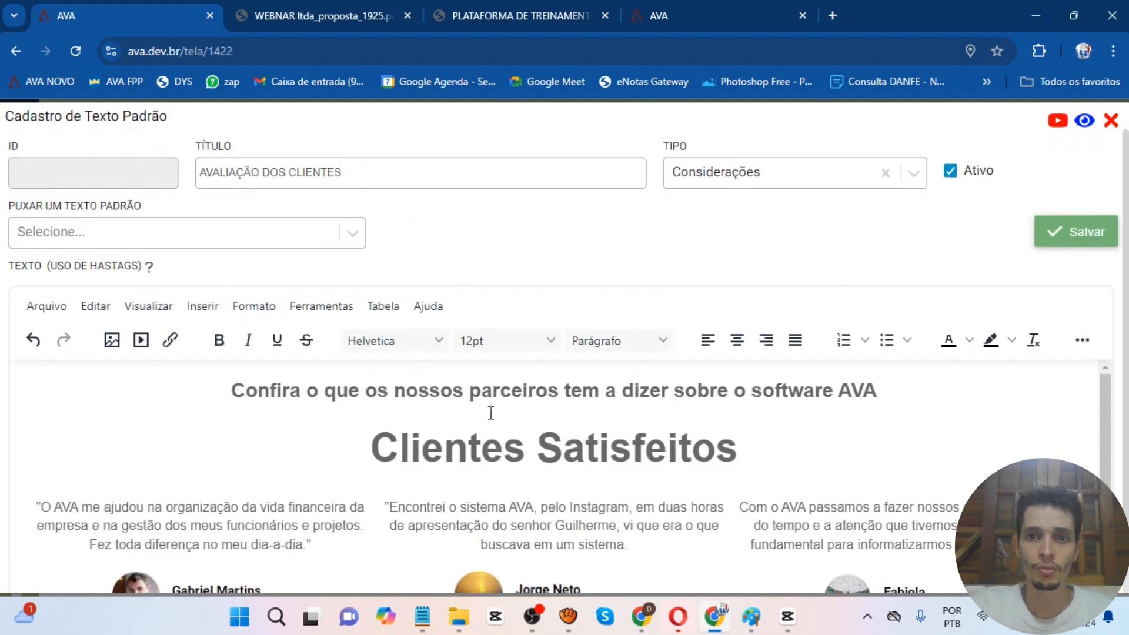
pyautogui.click(1062, 236)
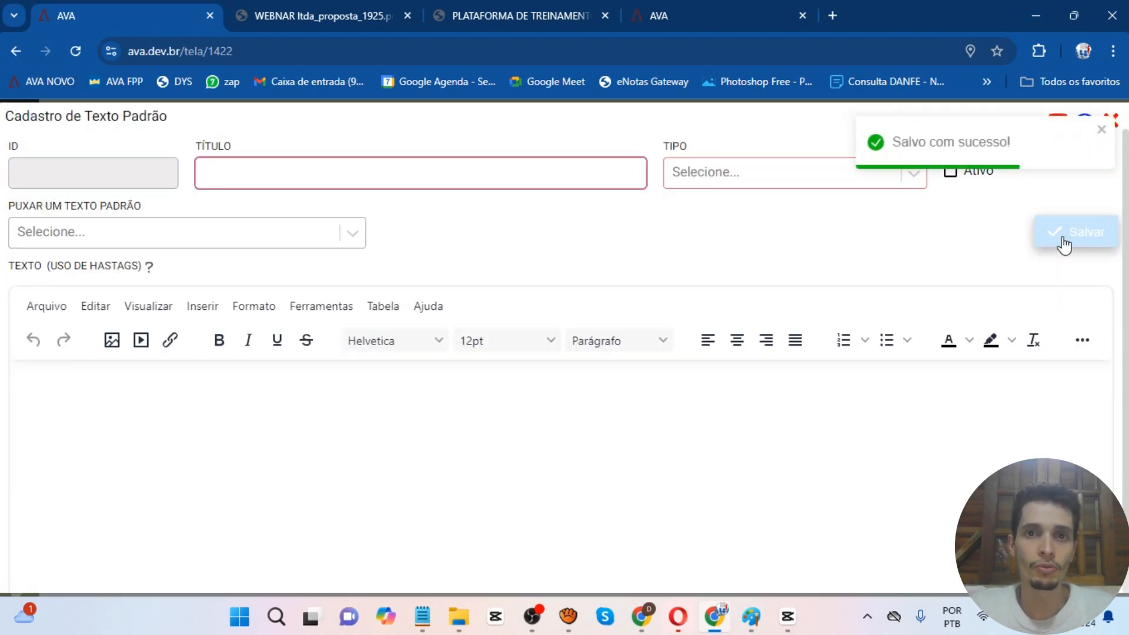
pyautogui.click(1109, 121)
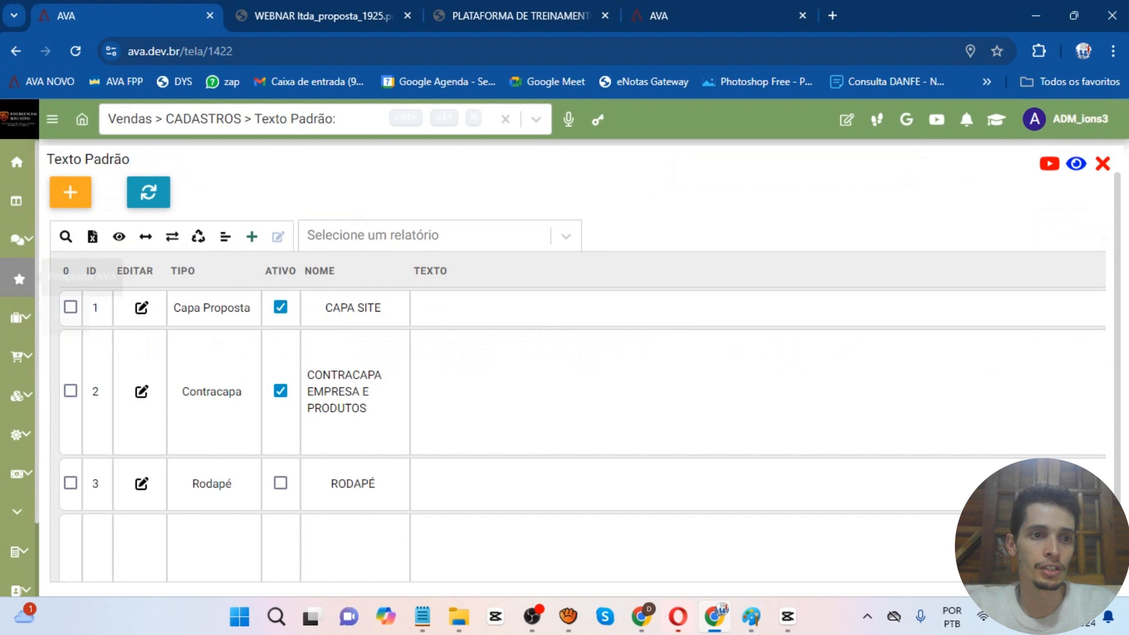
# - Browse the Proposta AVA list and open the proposal titled SOLUÇÃO DE AUTOMAÇÃO PARA SALA DE REUNIÃO
pyautogui.click(7, 290)
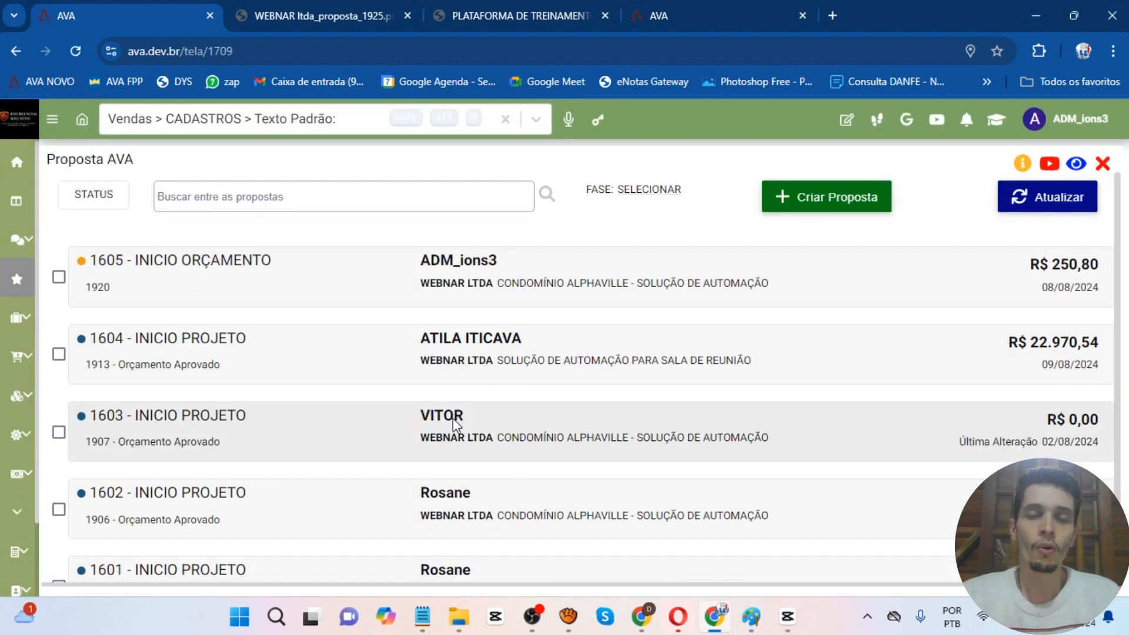
pyautogui.scroll(-9, 452, 418)
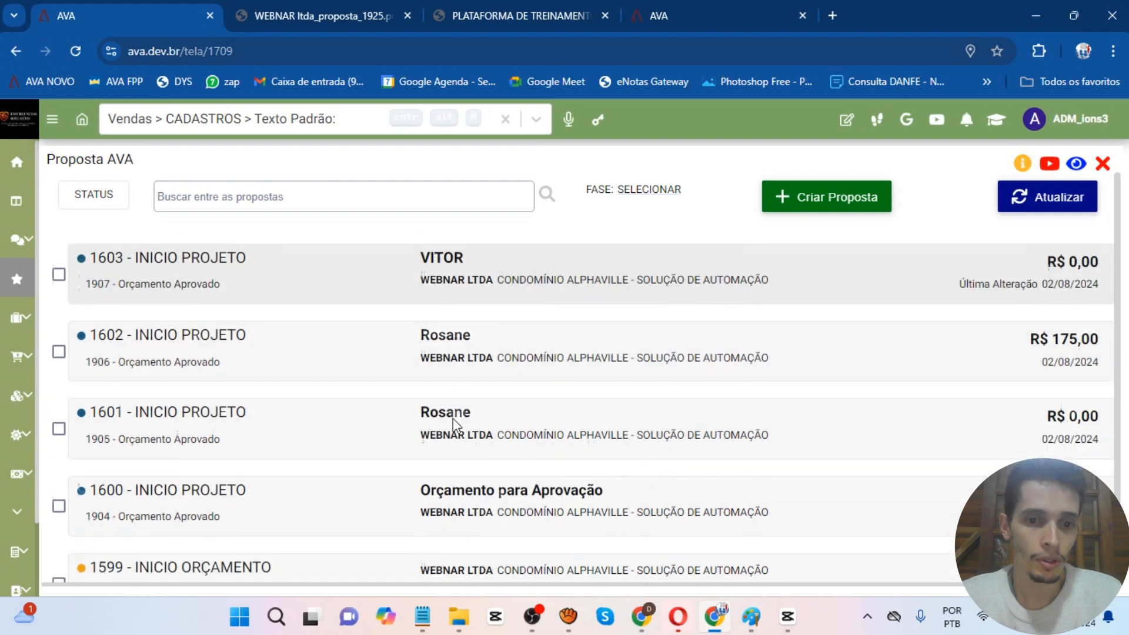
pyautogui.scroll(-7, 453, 419)
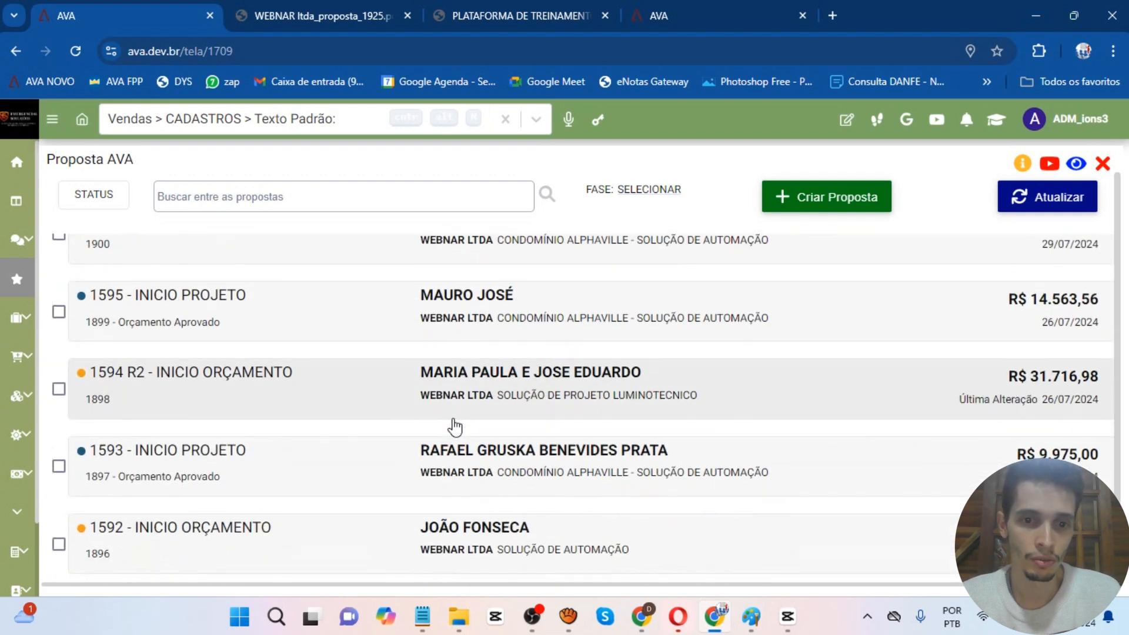
pyautogui.scroll(17, 452, 418)
pyautogui.scroll(1, 454, 425)
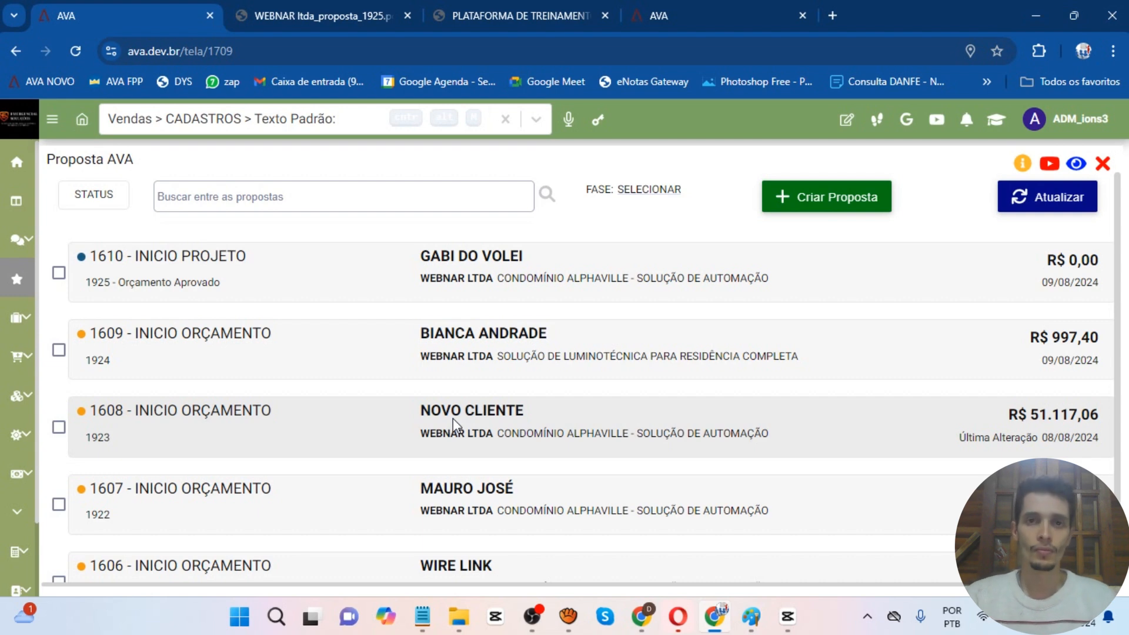
pyautogui.scroll(-8, 452, 418)
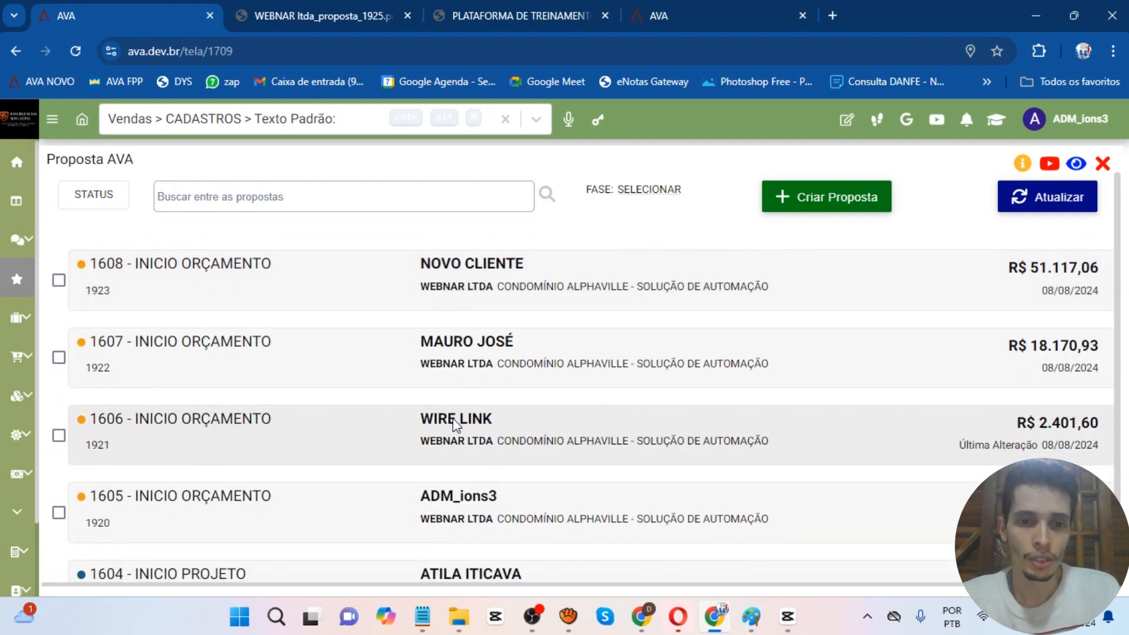
pyautogui.scroll(-9, 453, 419)
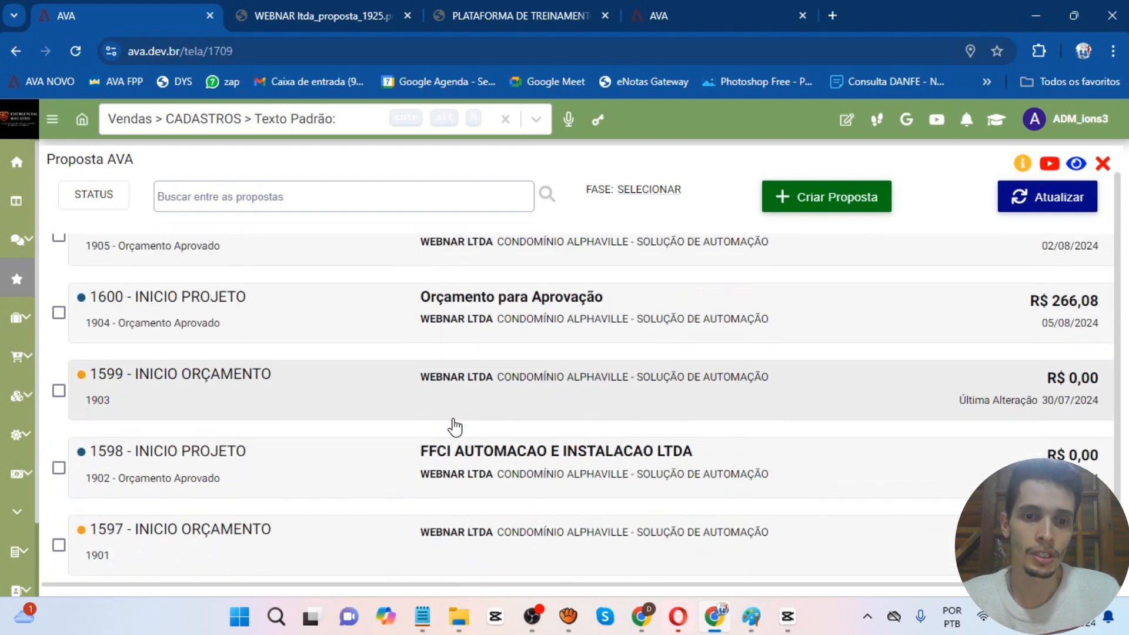
pyautogui.scroll(1, 453, 418)
pyautogui.scroll(-7, 453, 418)
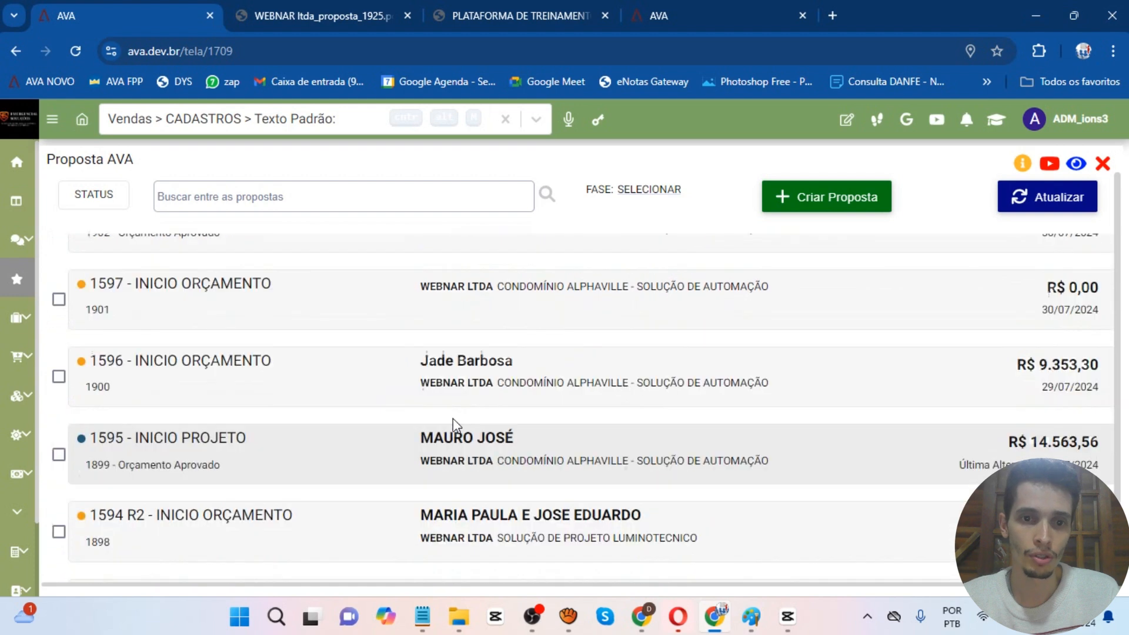
pyautogui.scroll(20, 453, 417)
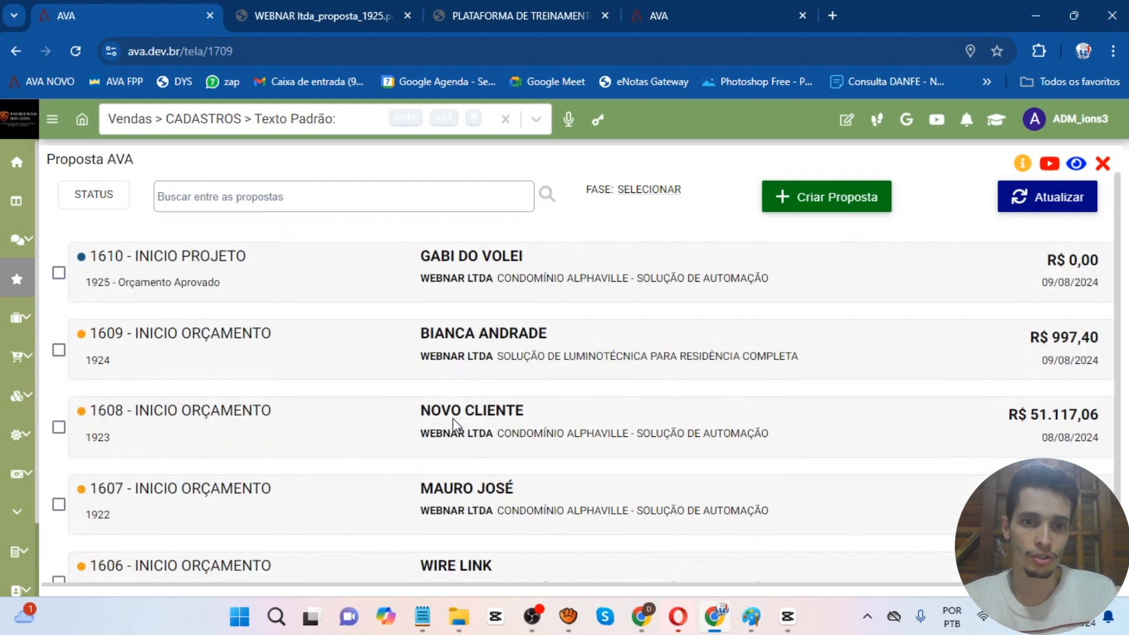
pyautogui.scroll(-2, 452, 418)
pyautogui.scroll(-3, 452, 419)
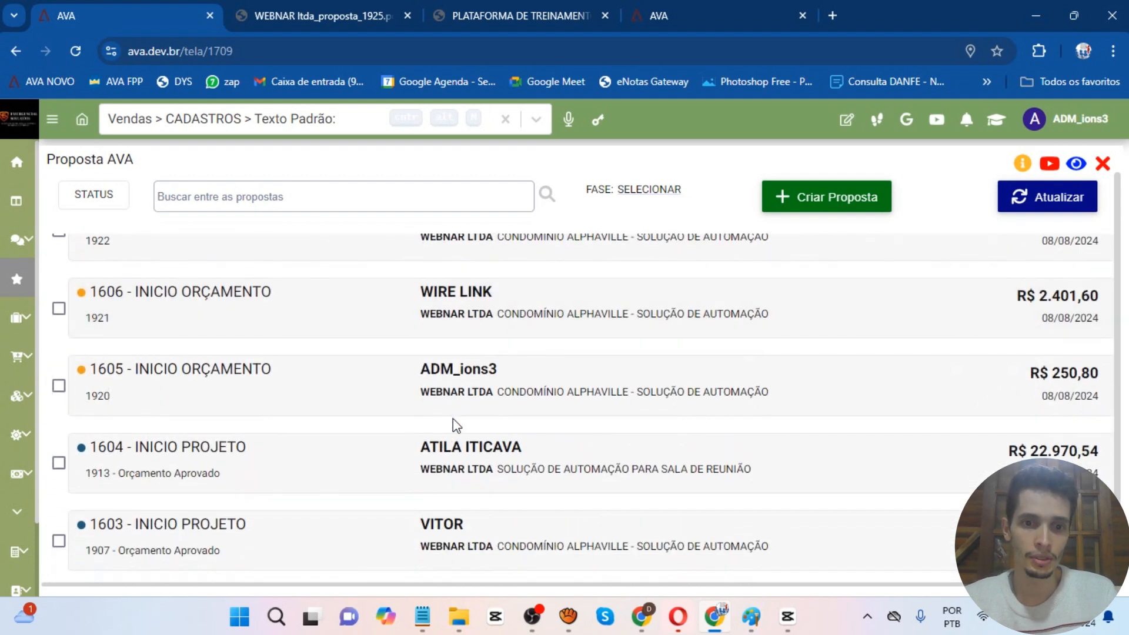
pyautogui.click(464, 446)
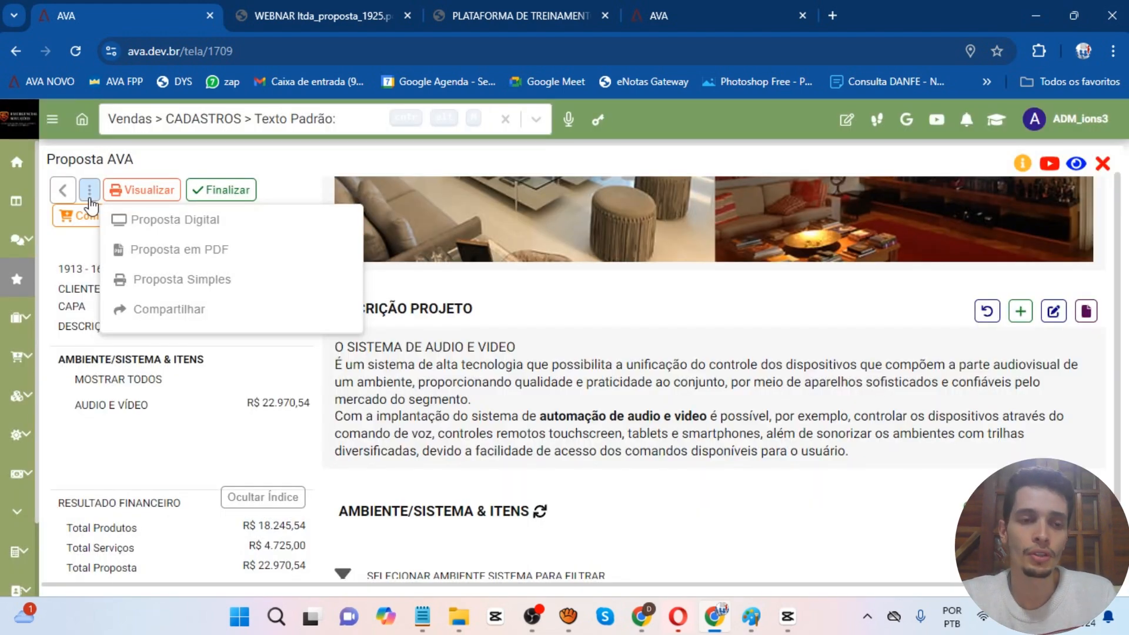
pyautogui.click(90, 199)
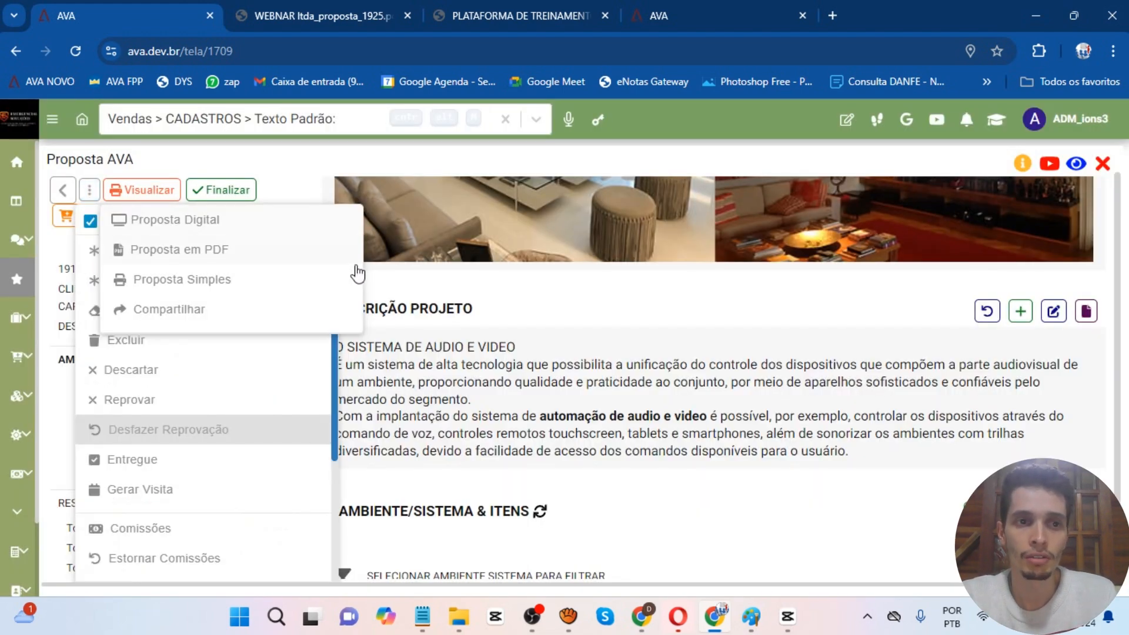
pyautogui.click(94, 193)
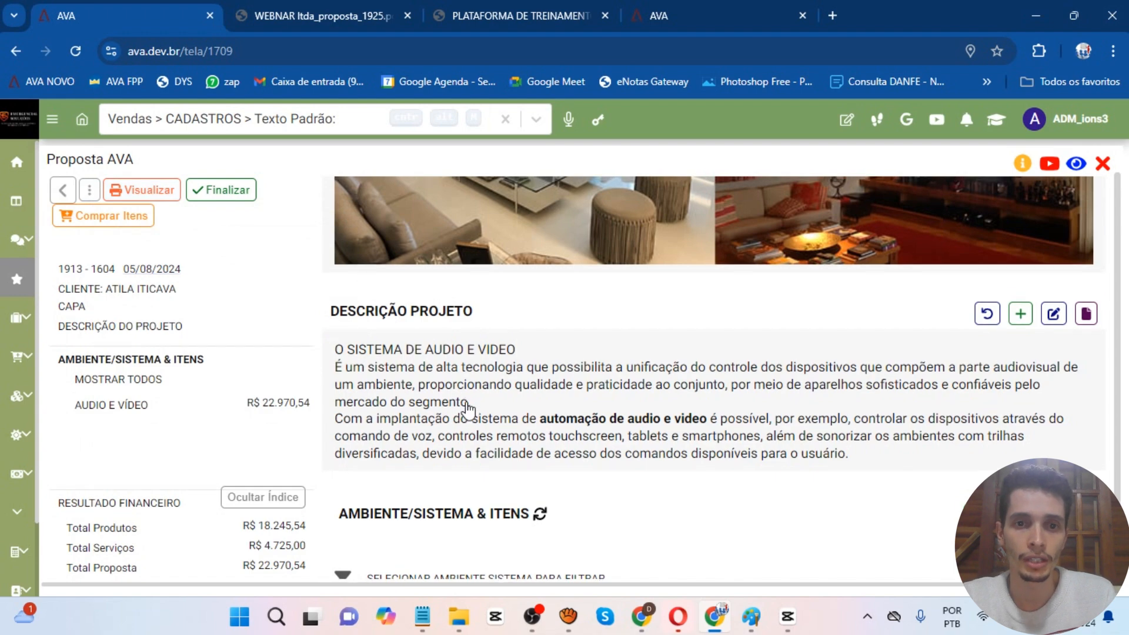
# - Replace the proposal's project description with the standard text Descrição do projeto 01 and review it
pyautogui.scroll(5, 447, 408)
pyautogui.scroll(10, 468, 410)
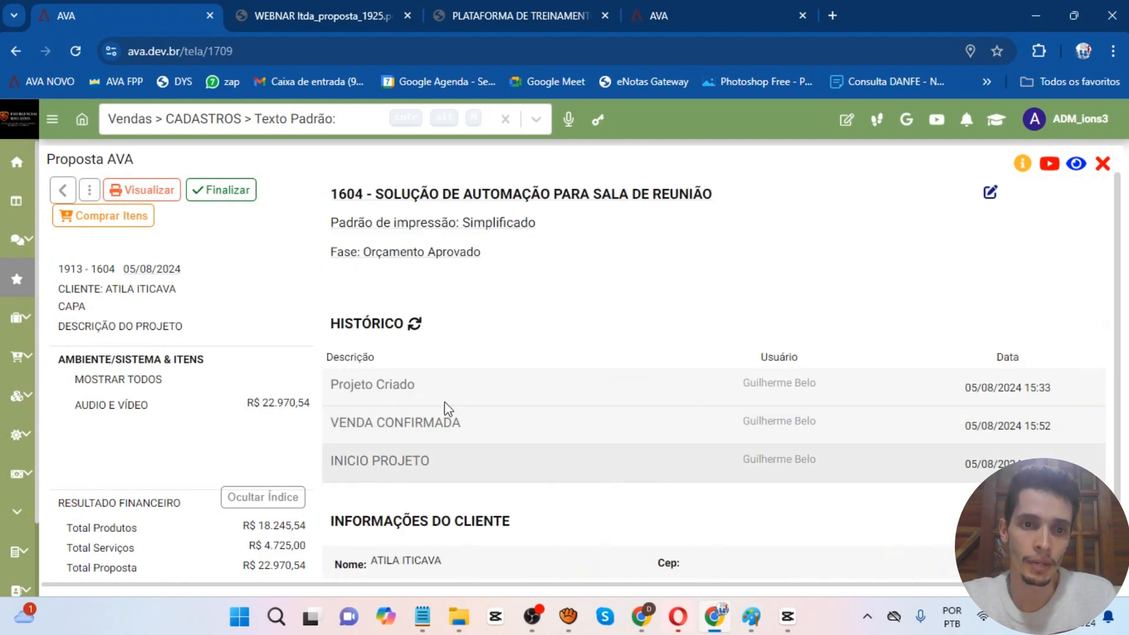
pyautogui.scroll(-10, 594, 461)
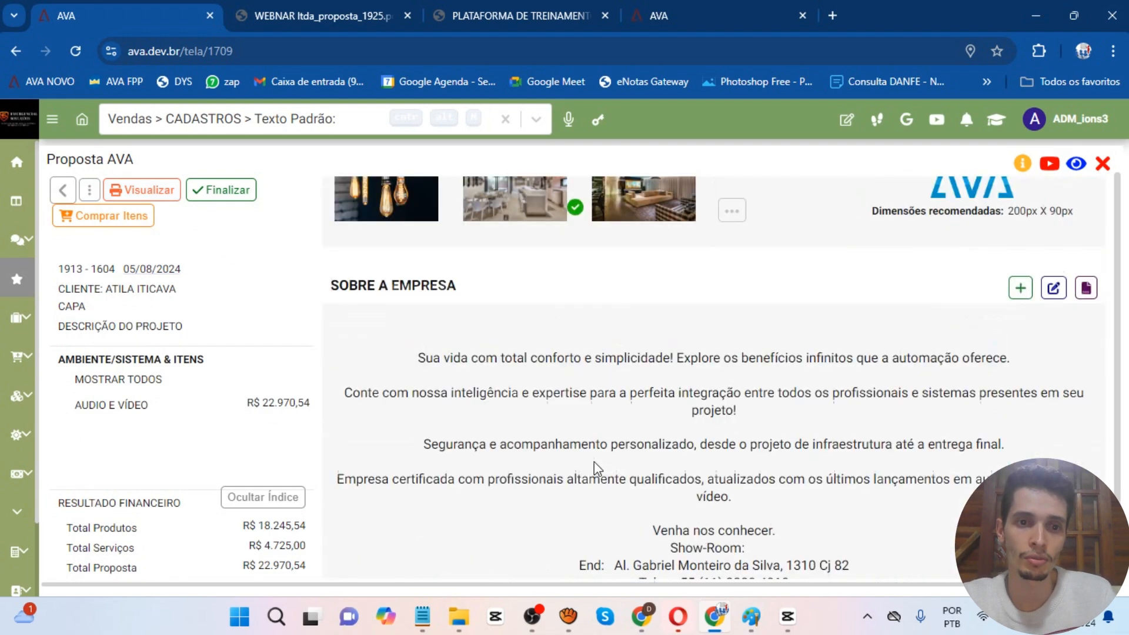
pyautogui.scroll(-10, 596, 468)
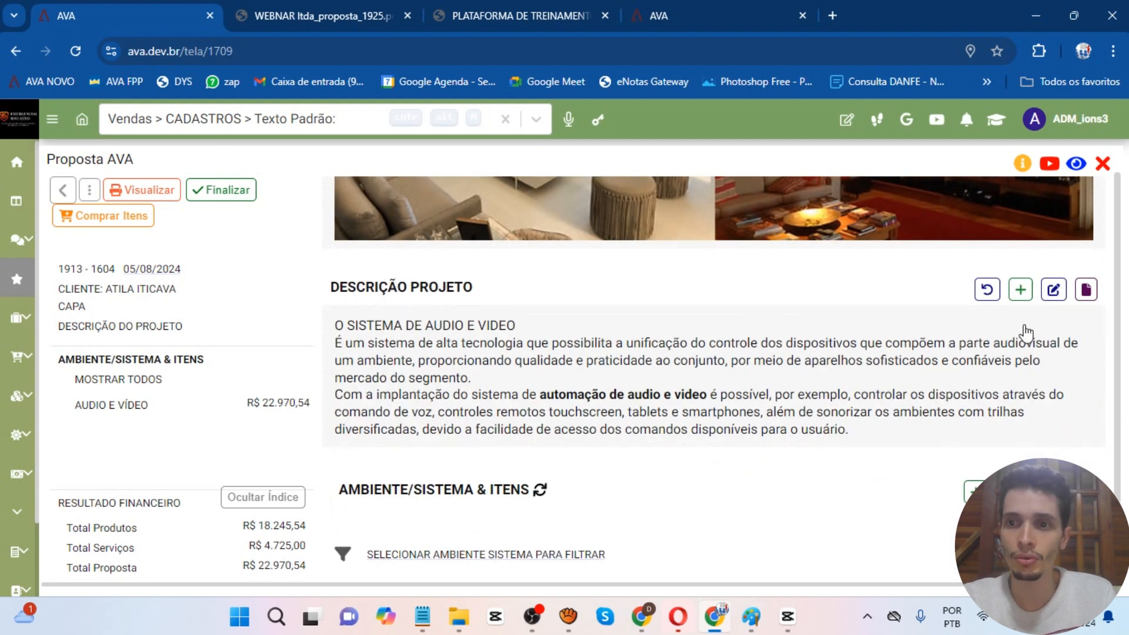
pyautogui.click(1085, 289)
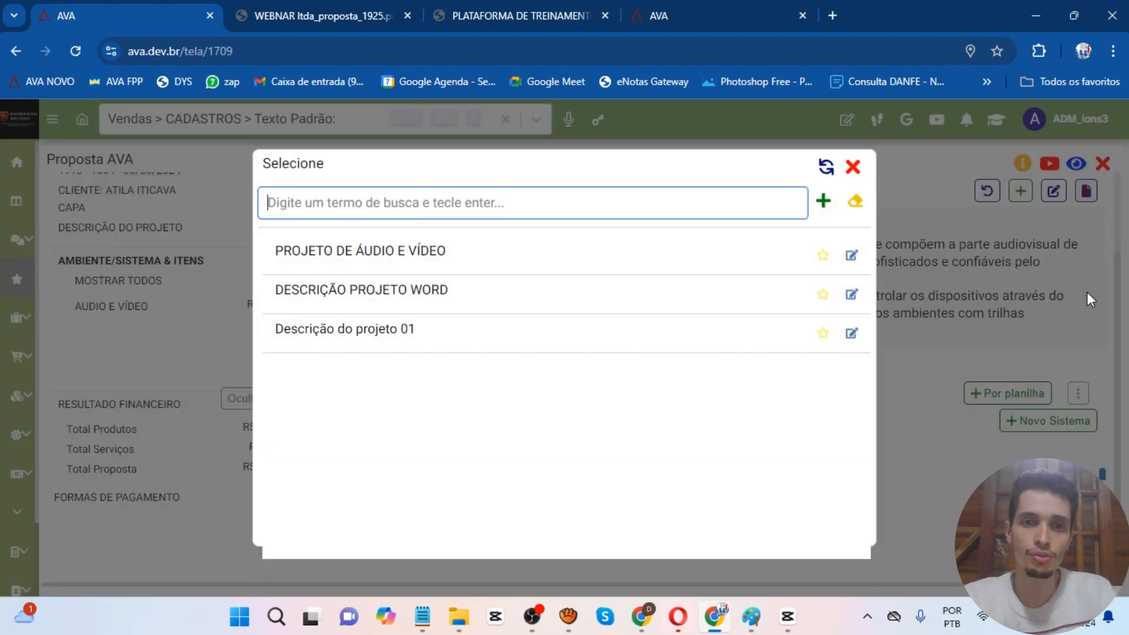
pyautogui.click(451, 346)
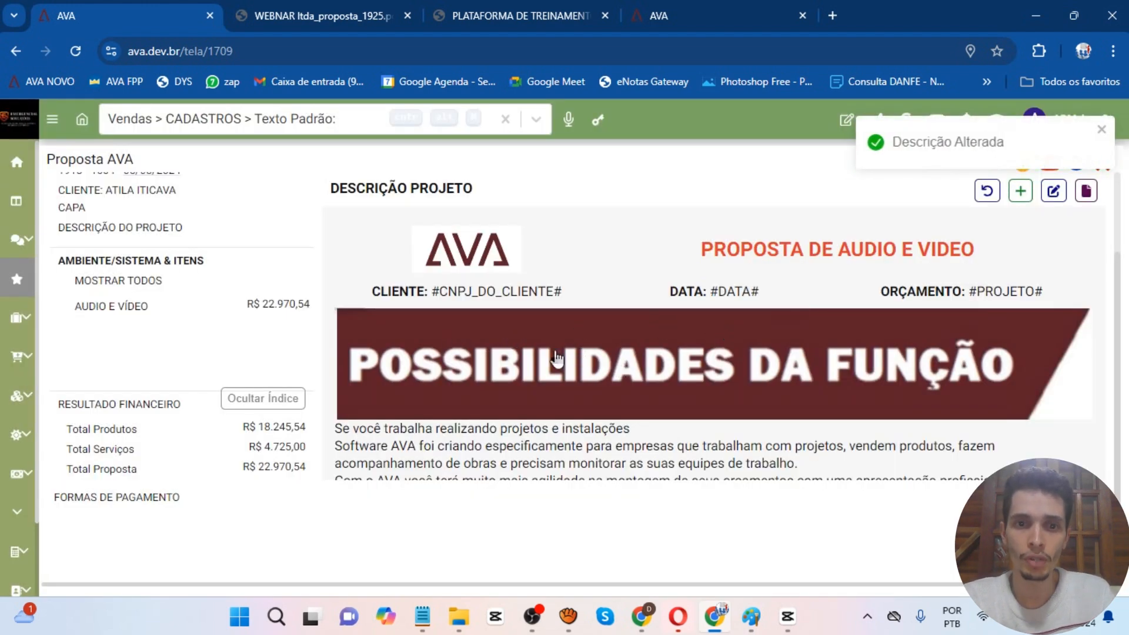
pyautogui.scroll(-5, 556, 359)
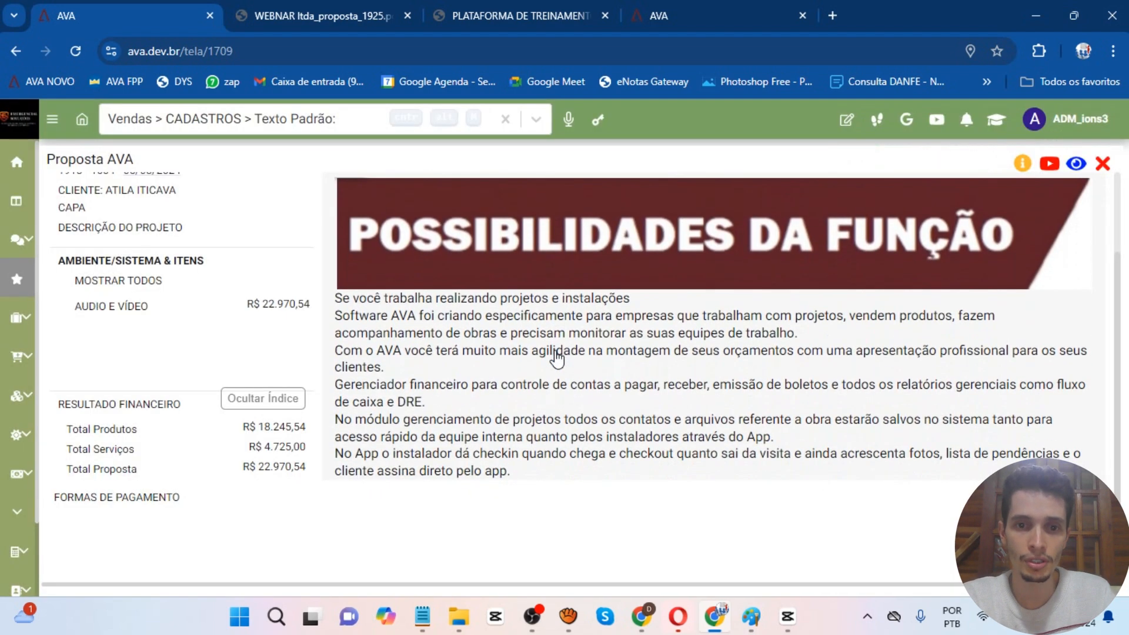
# - Replace the proposal's CONSIDERAÇÕES text with the standard text AVALIAÇÃO DOS CLIENTES and check the inserted testimonials
pyautogui.scroll(-5, 556, 359)
pyautogui.scroll(5, 557, 358)
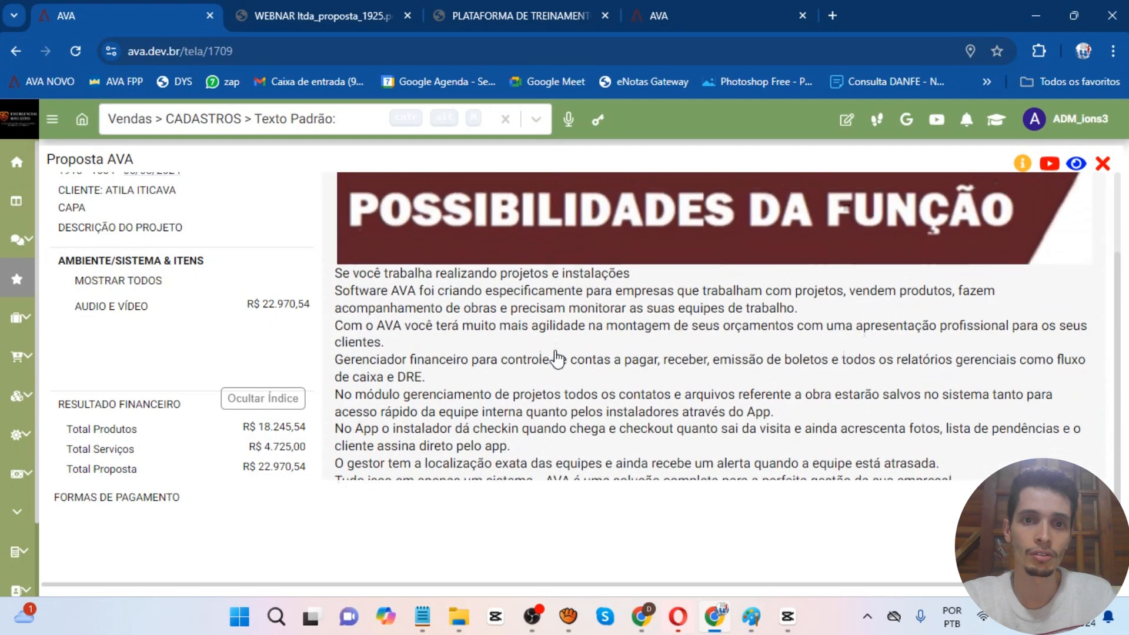
pyautogui.scroll(-4, 557, 358)
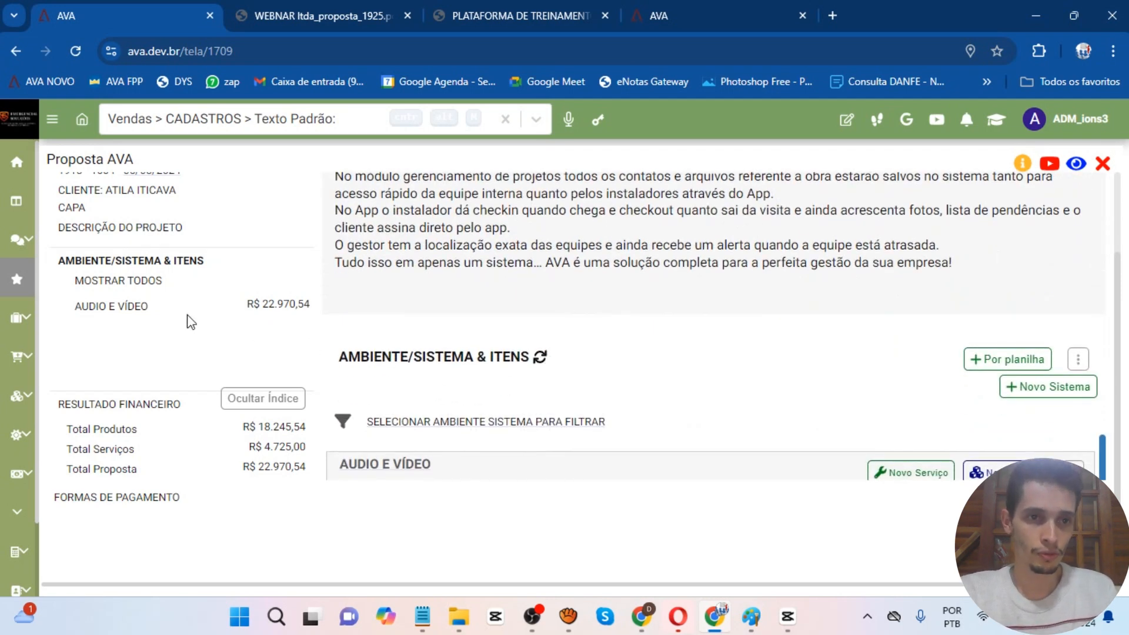
pyautogui.scroll(2, 190, 321)
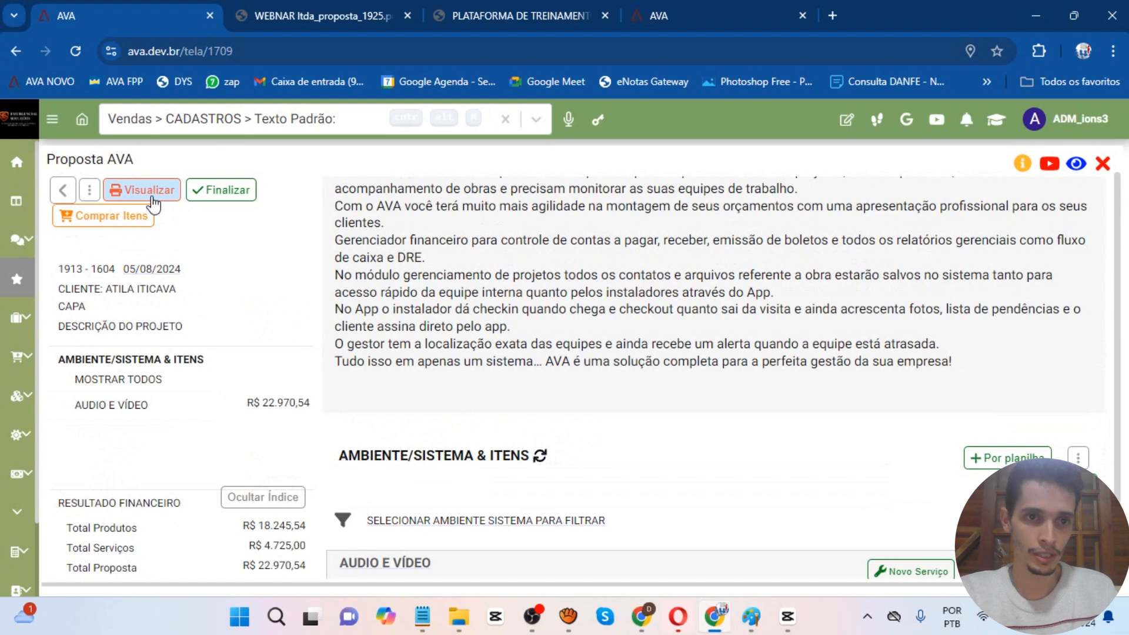
pyautogui.scroll(-10, 525, 407)
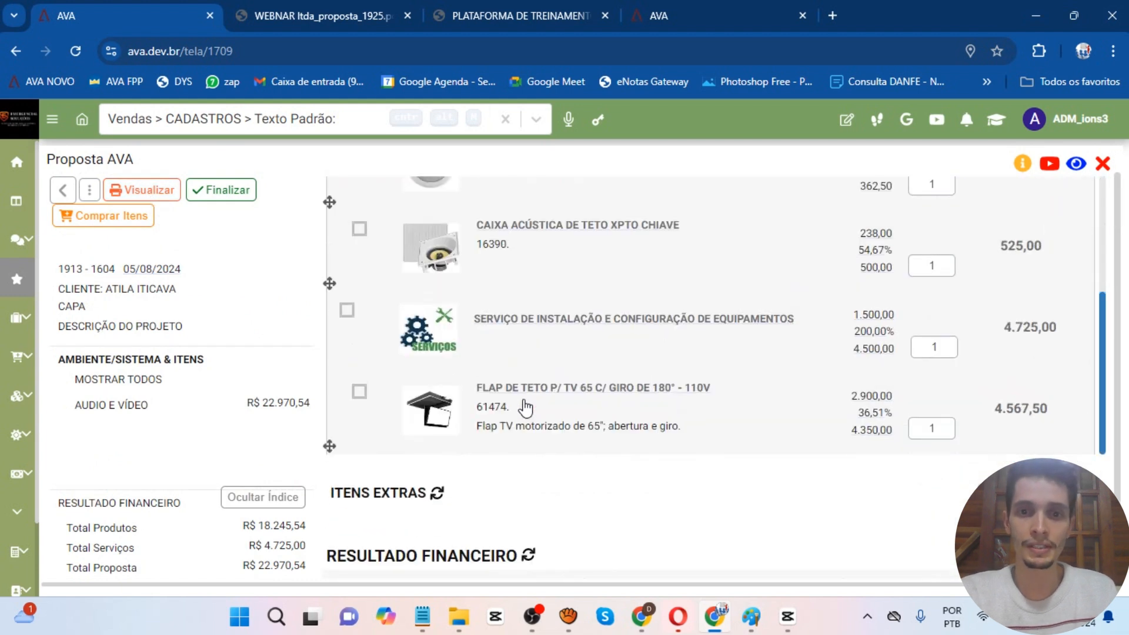
pyautogui.scroll(-10, 523, 400)
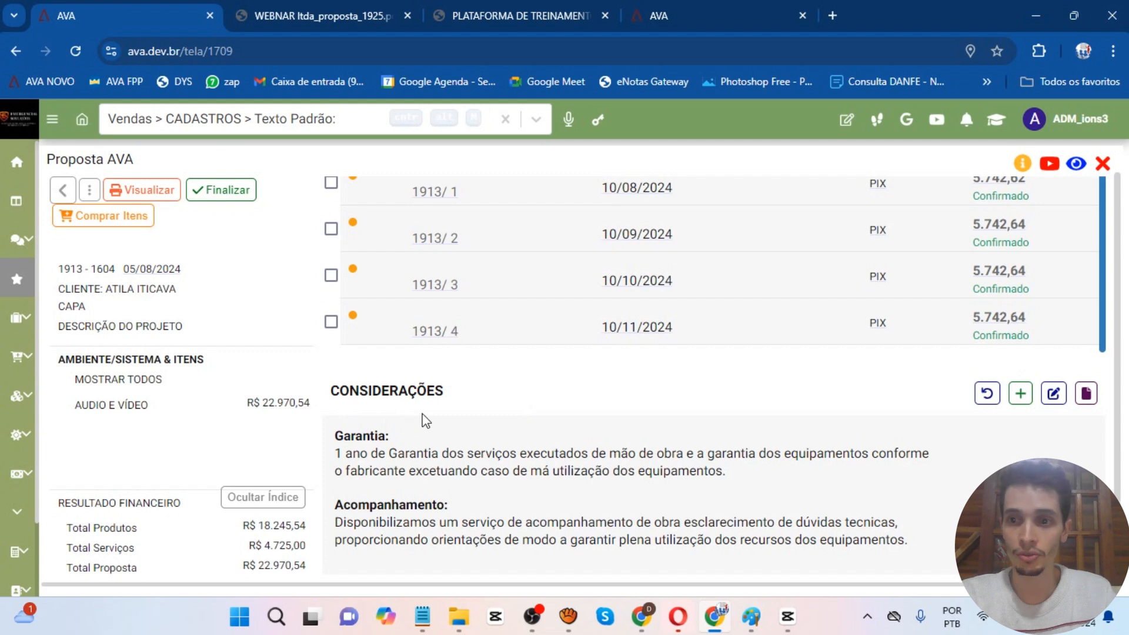
pyautogui.click(1084, 394)
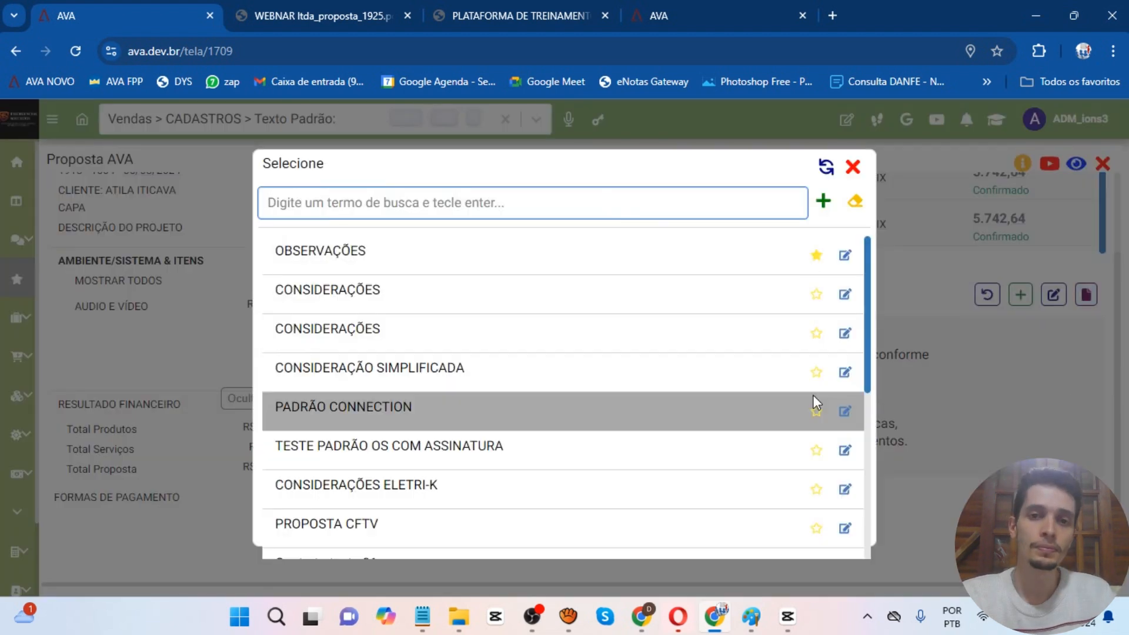
pyautogui.scroll(-3, 764, 399)
pyautogui.scroll(-3, 743, 406)
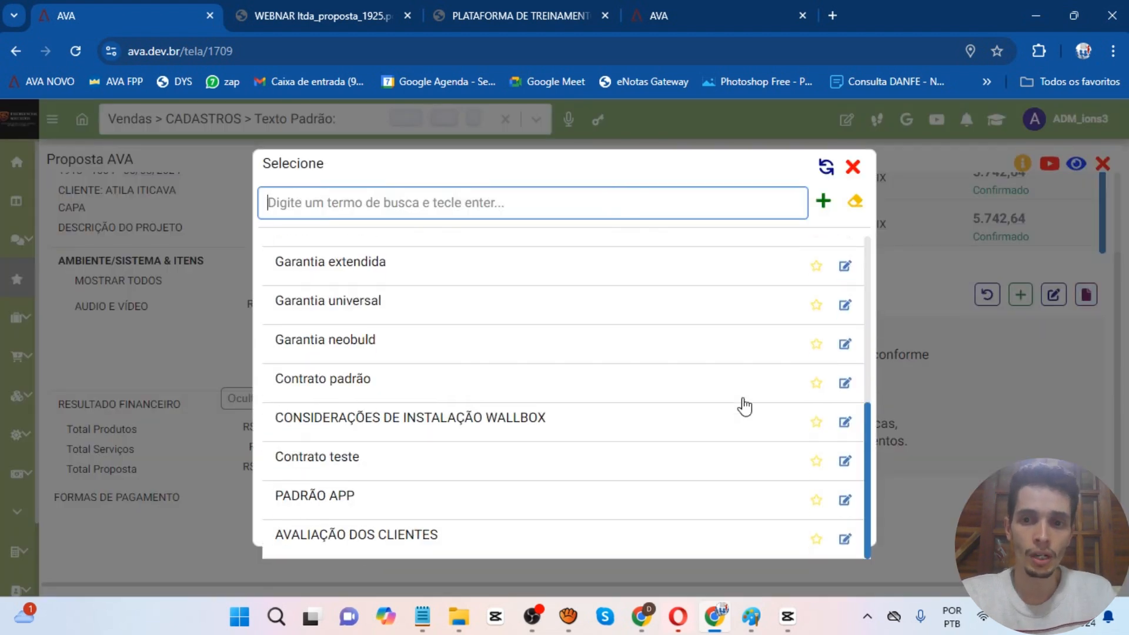
pyautogui.click(424, 547)
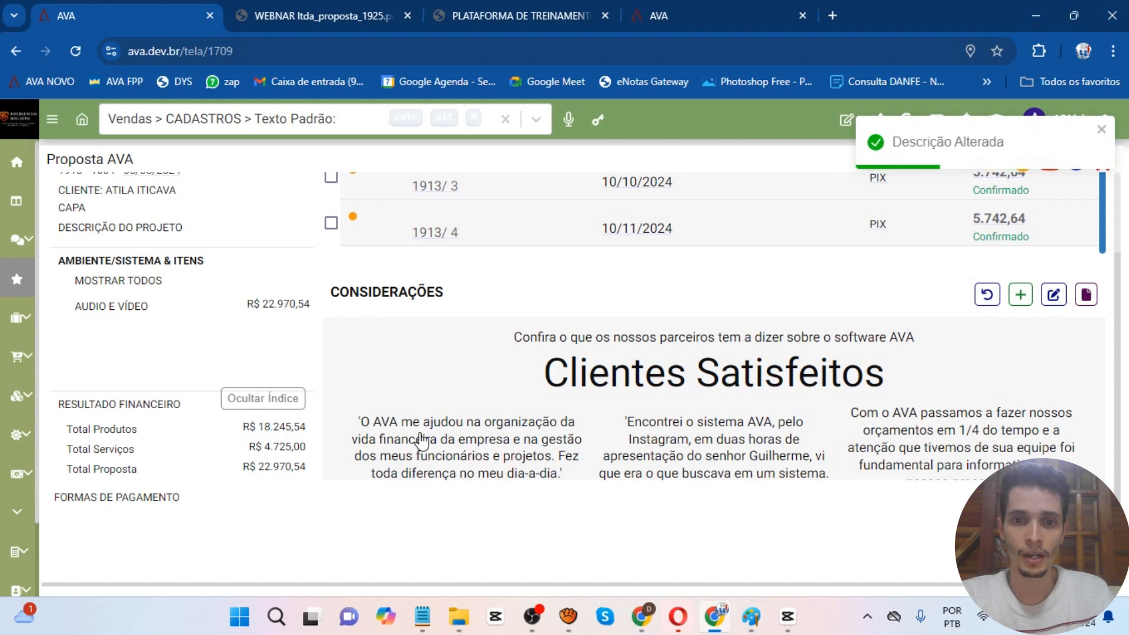
pyautogui.scroll(-2, 421, 441)
# - Open the print configuration for the proposal's PDF version, expand its detailed options and save it
pyautogui.scroll(5, 421, 440)
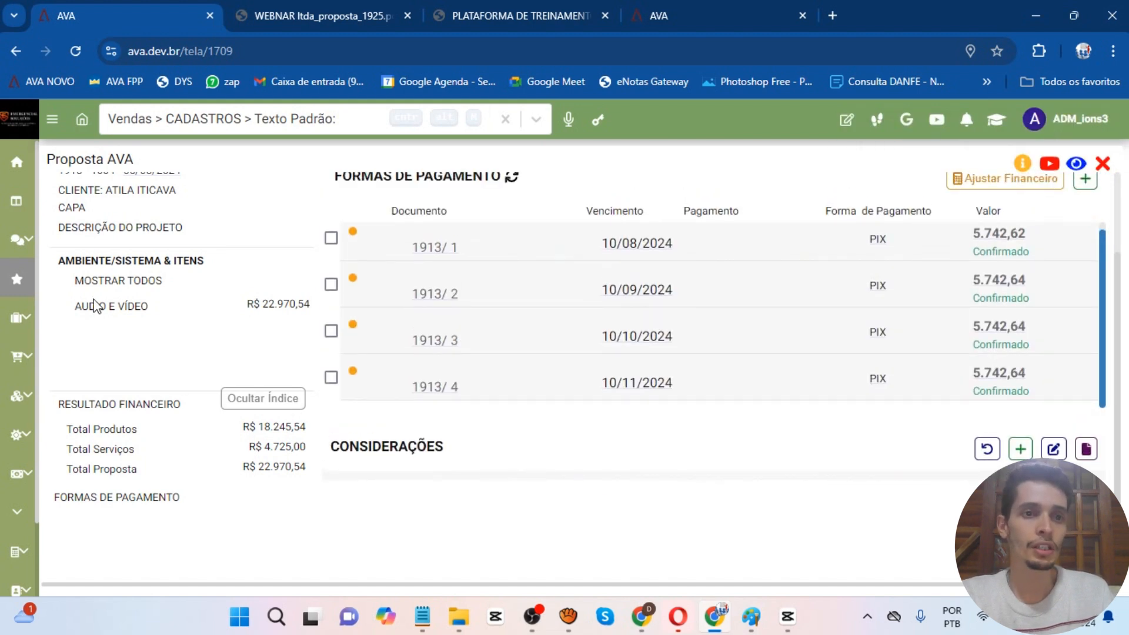
pyautogui.scroll(2, 96, 306)
pyautogui.click(143, 190)
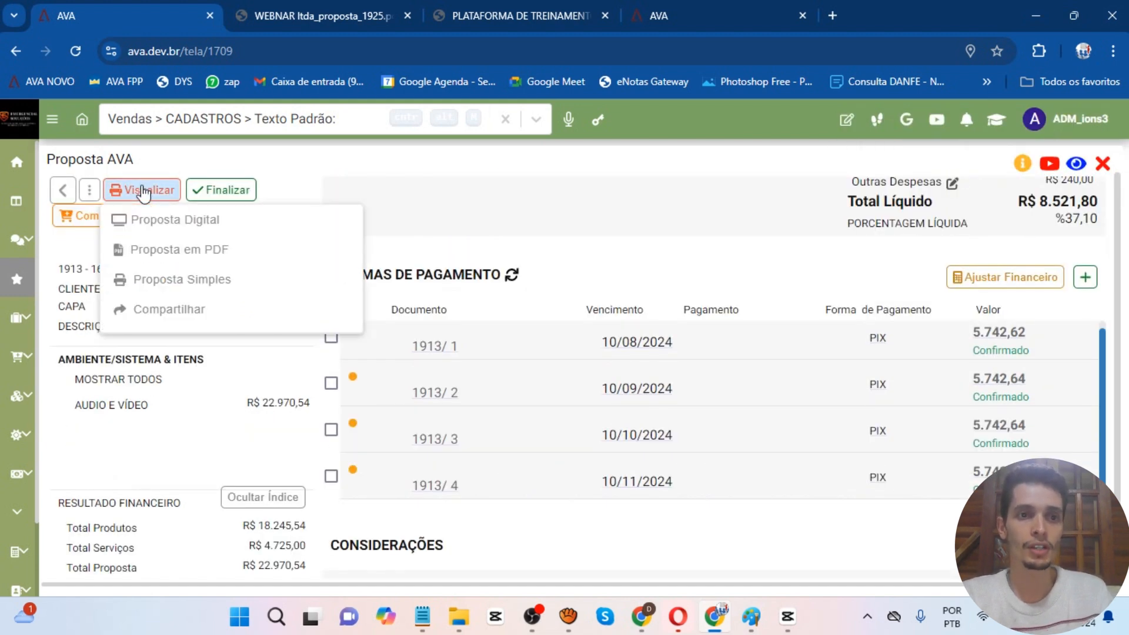
pyautogui.click(184, 247)
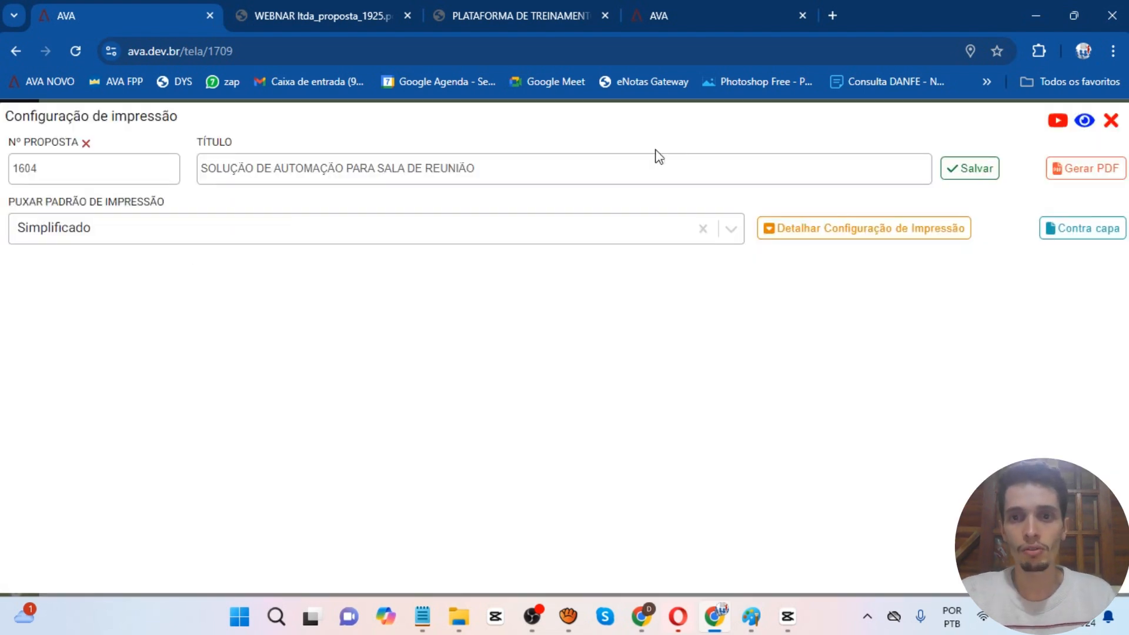
pyautogui.click(797, 234)
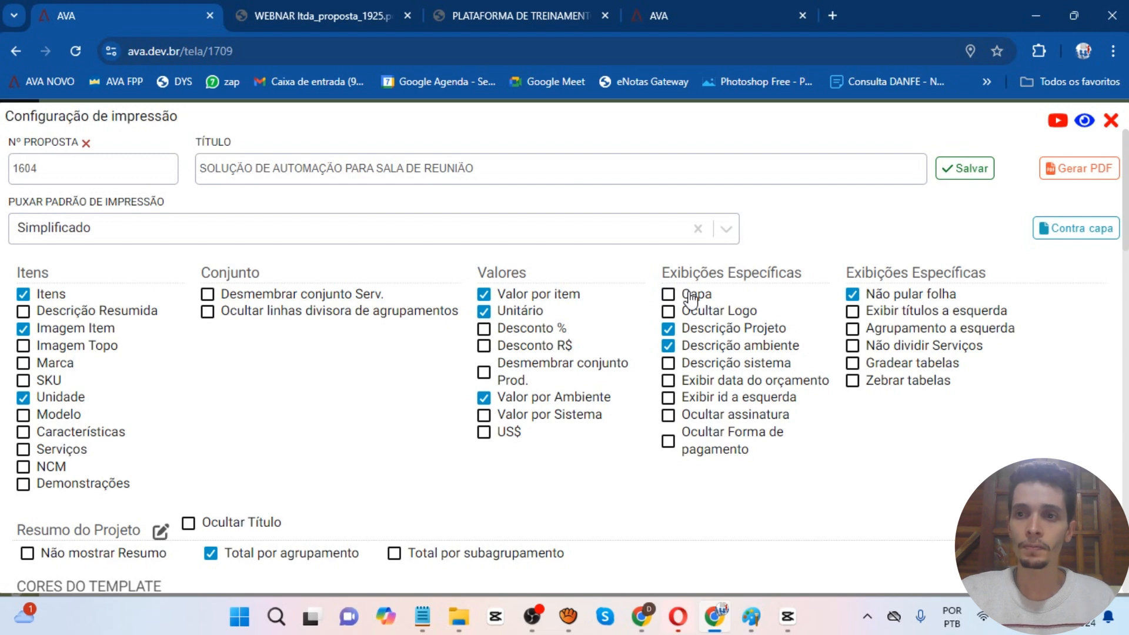
pyautogui.click(961, 169)
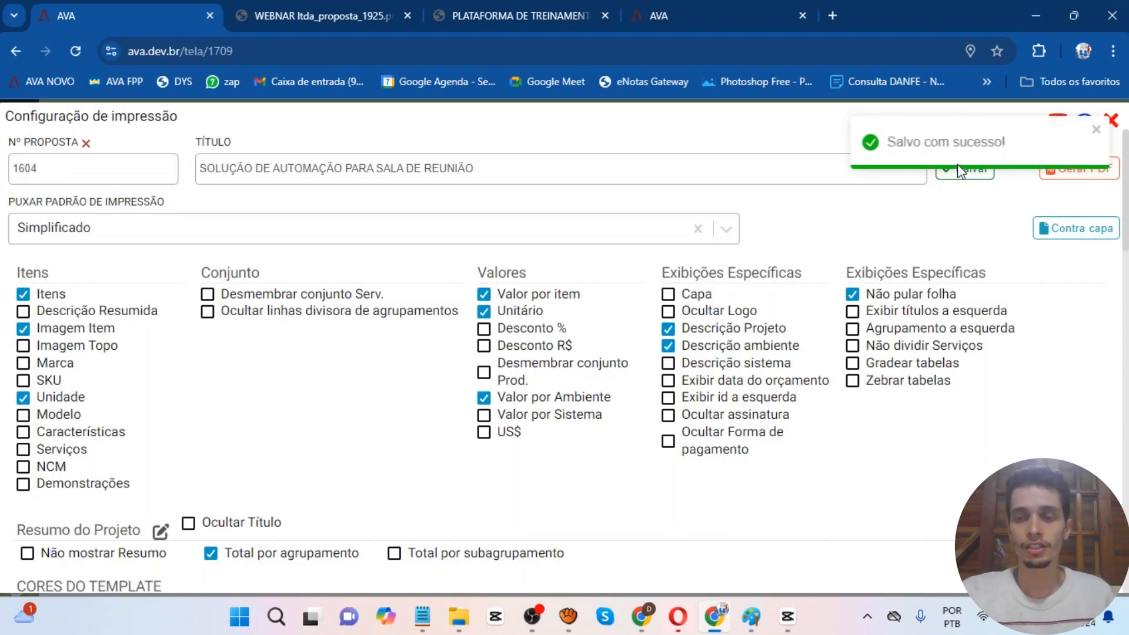
# - Generate the proposal PDF and review its header, project description and item list
pyautogui.click(1071, 171)
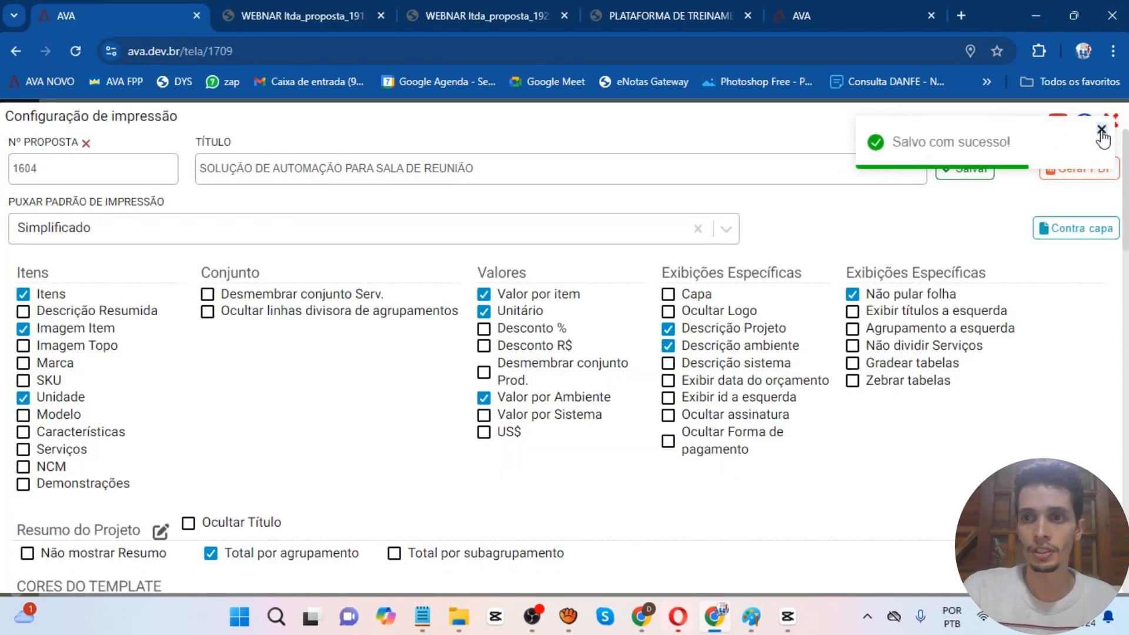
pyautogui.click(1101, 130)
pyautogui.click(1085, 176)
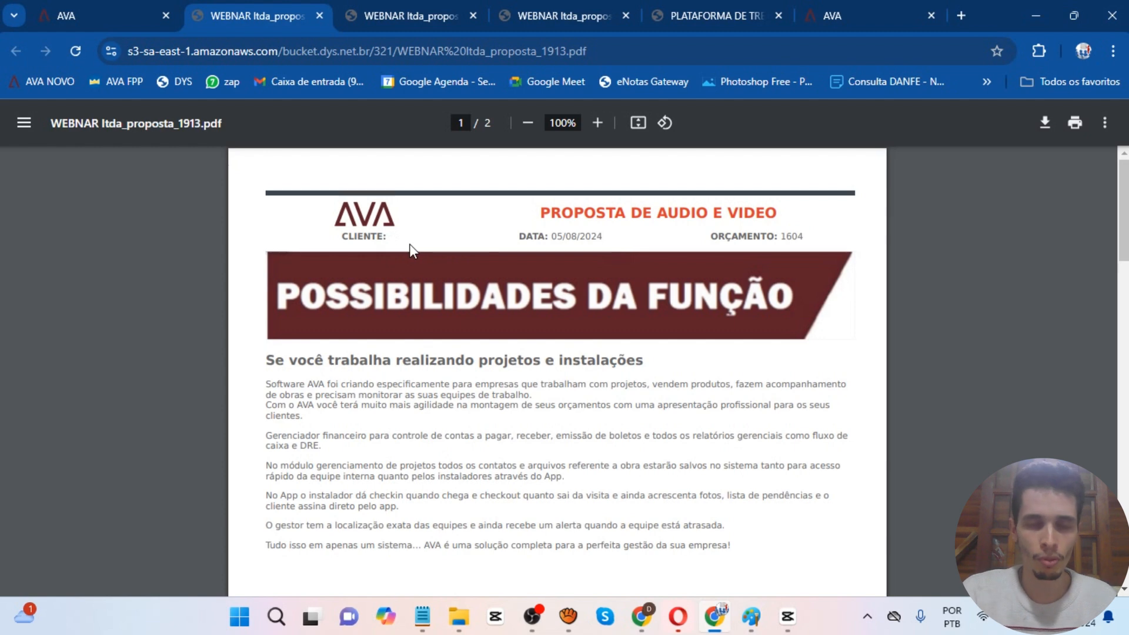
pyautogui.scroll(3, 584, 246)
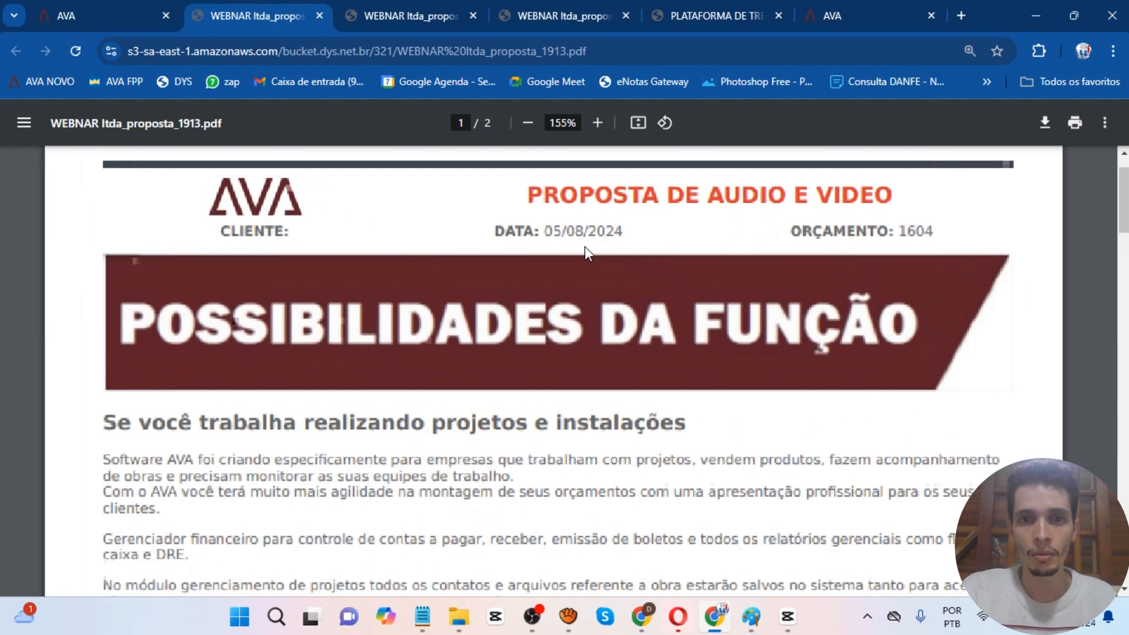
pyautogui.scroll(-3, 633, 249)
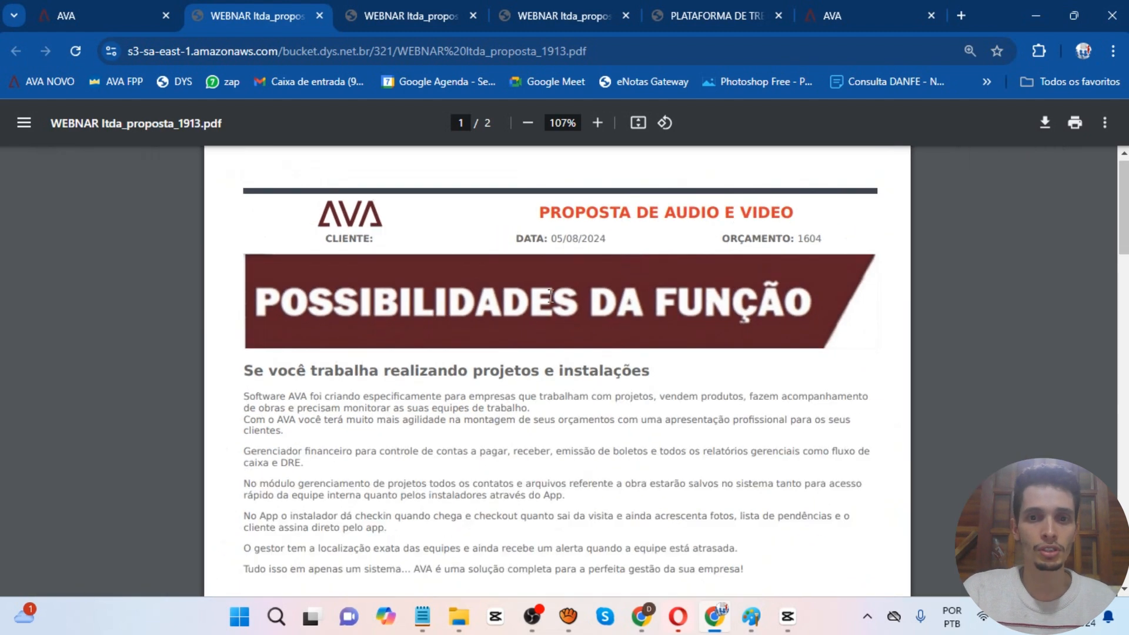
pyautogui.scroll(-2, 369, 413)
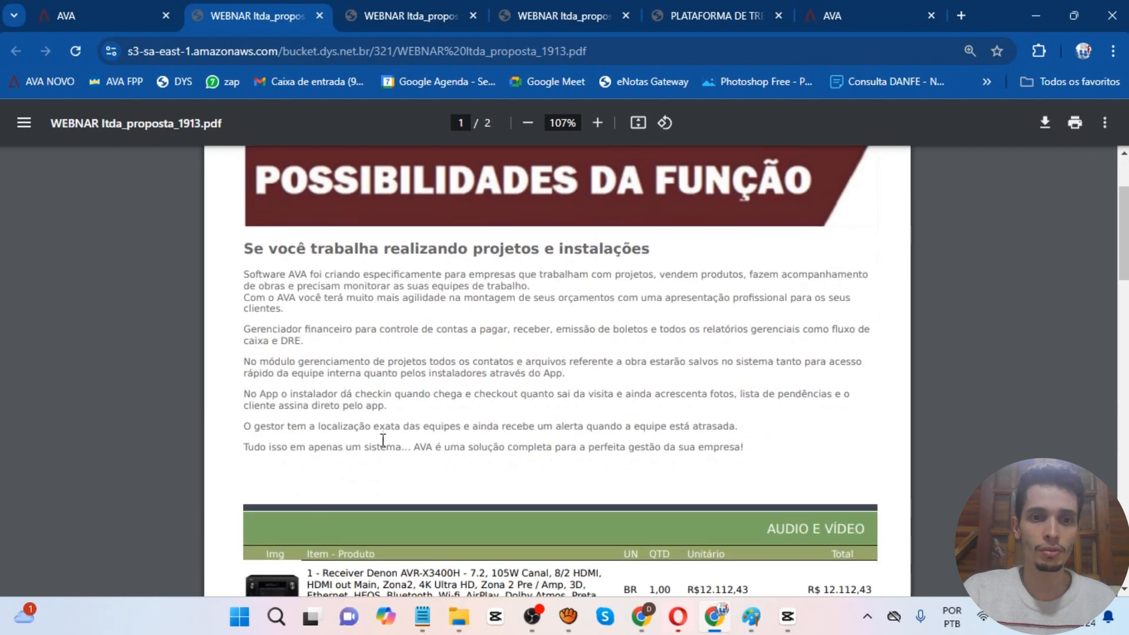
pyautogui.scroll(2, 348, 404)
pyautogui.scroll(-8, 348, 405)
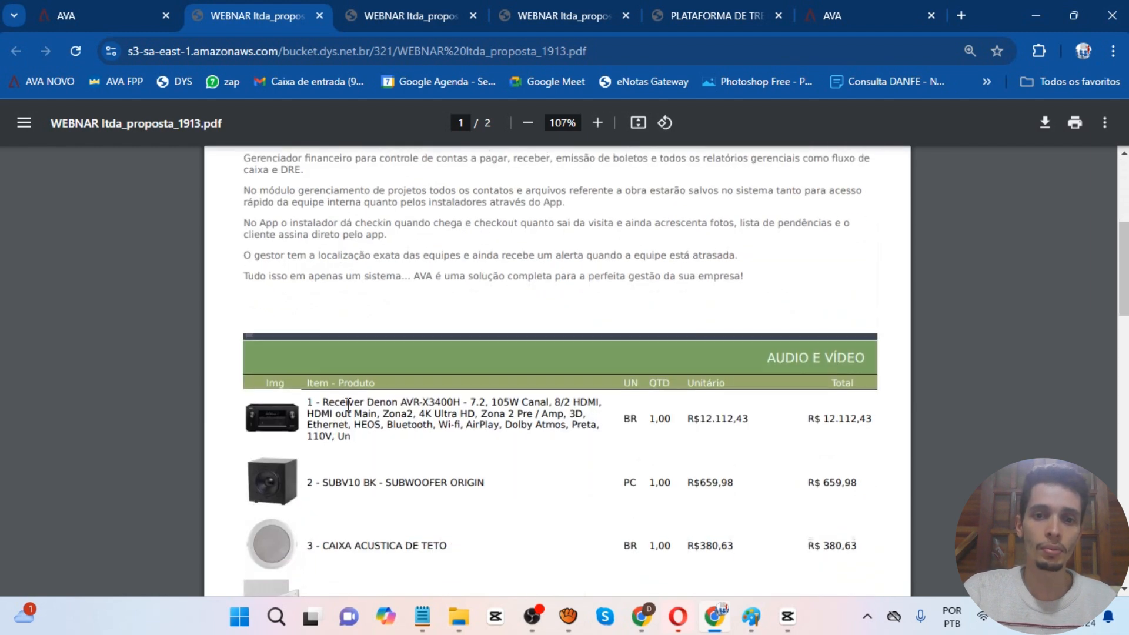
pyautogui.scroll(4, 348, 404)
pyautogui.scroll(4, 348, 404)
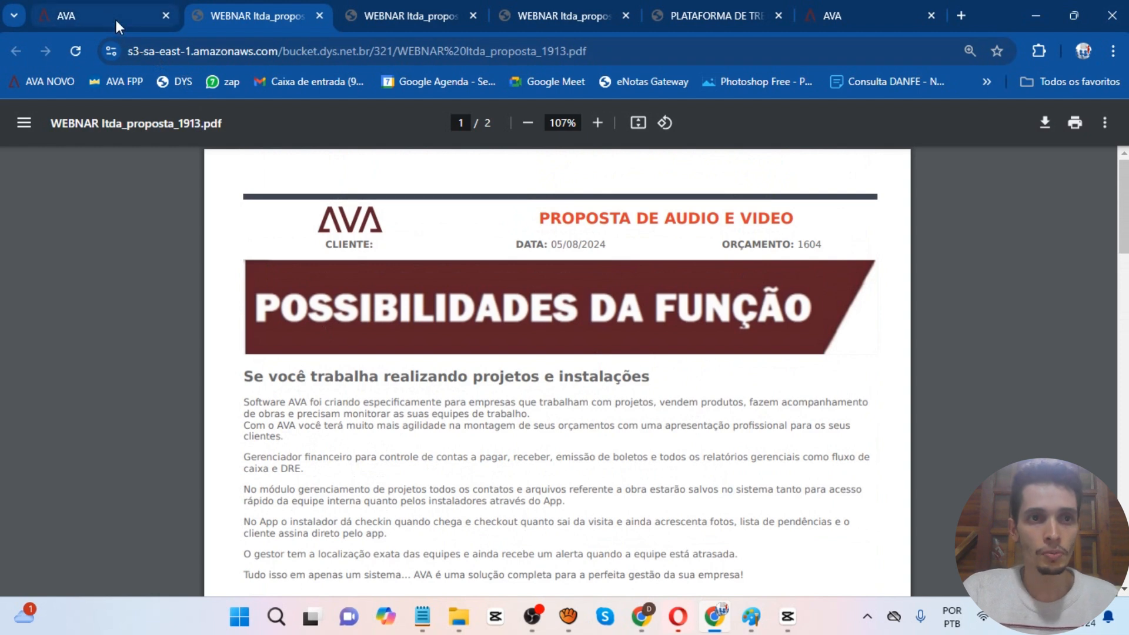
# - Return to the print configuration and add a saved contracapa using the standard text Capa de apresentação
pyautogui.click(114, 16)
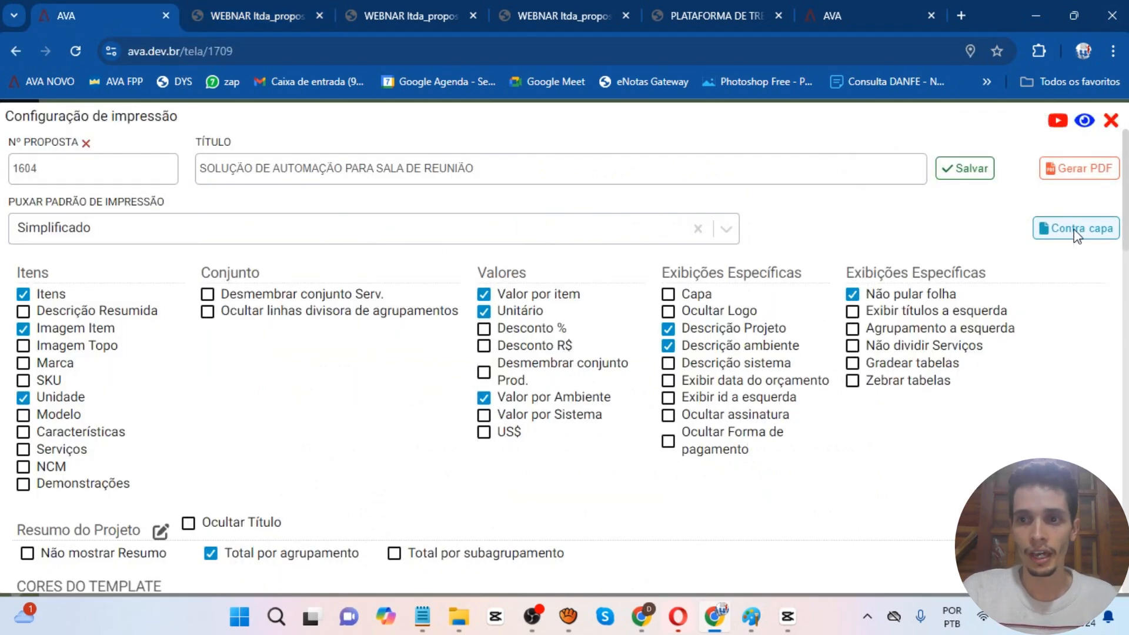
pyautogui.click(1073, 231)
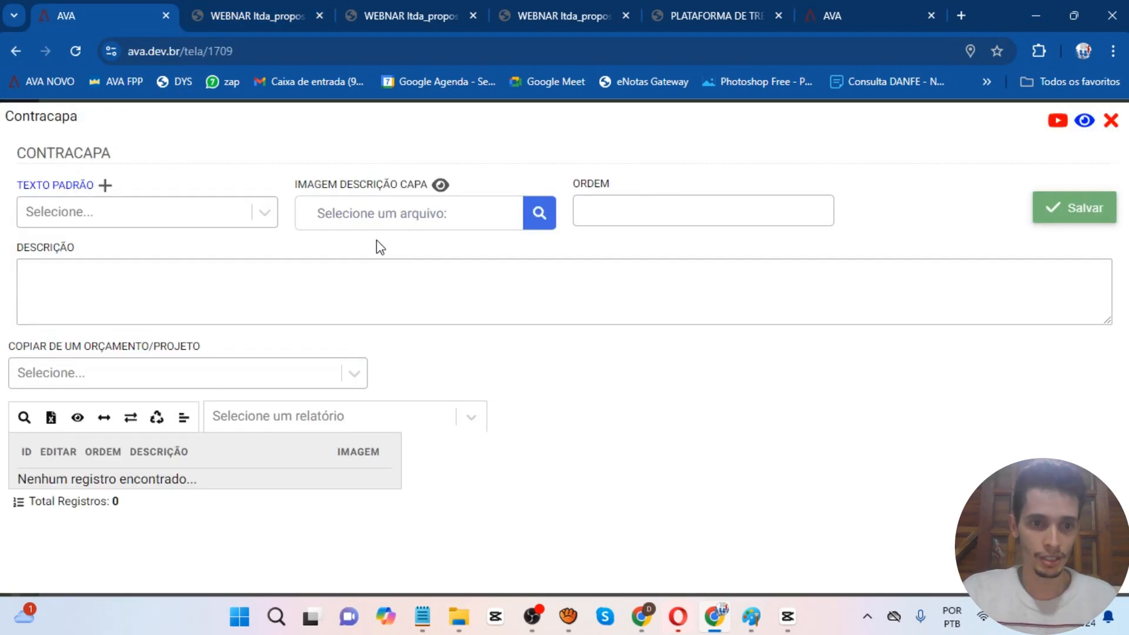
pyautogui.click(130, 213)
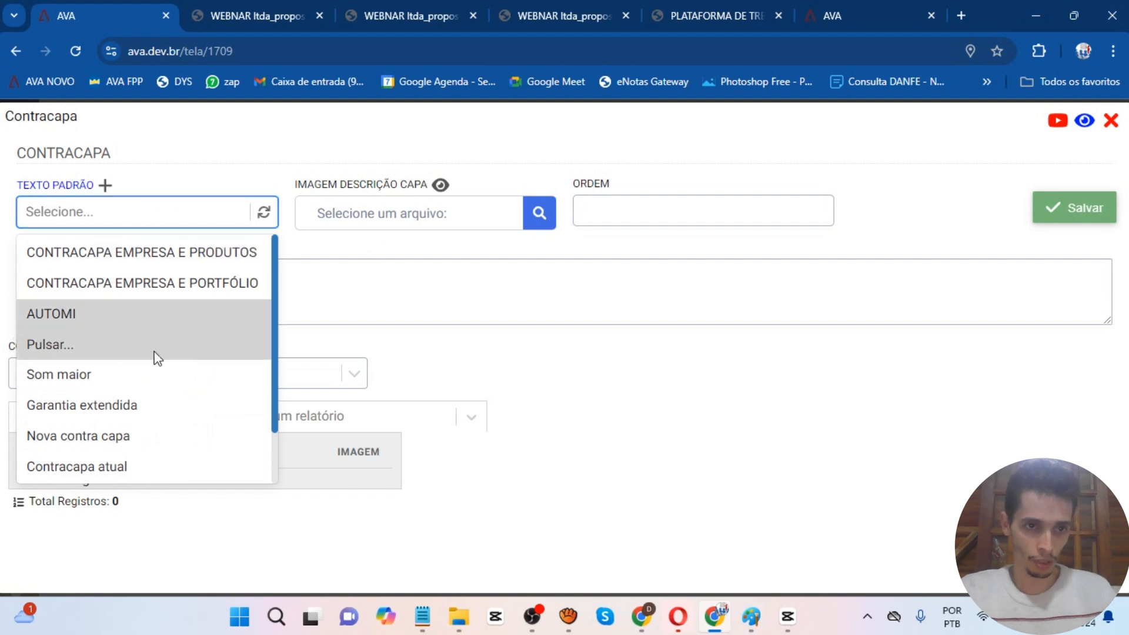
pyautogui.scroll(-1, 154, 361)
pyautogui.click(108, 471)
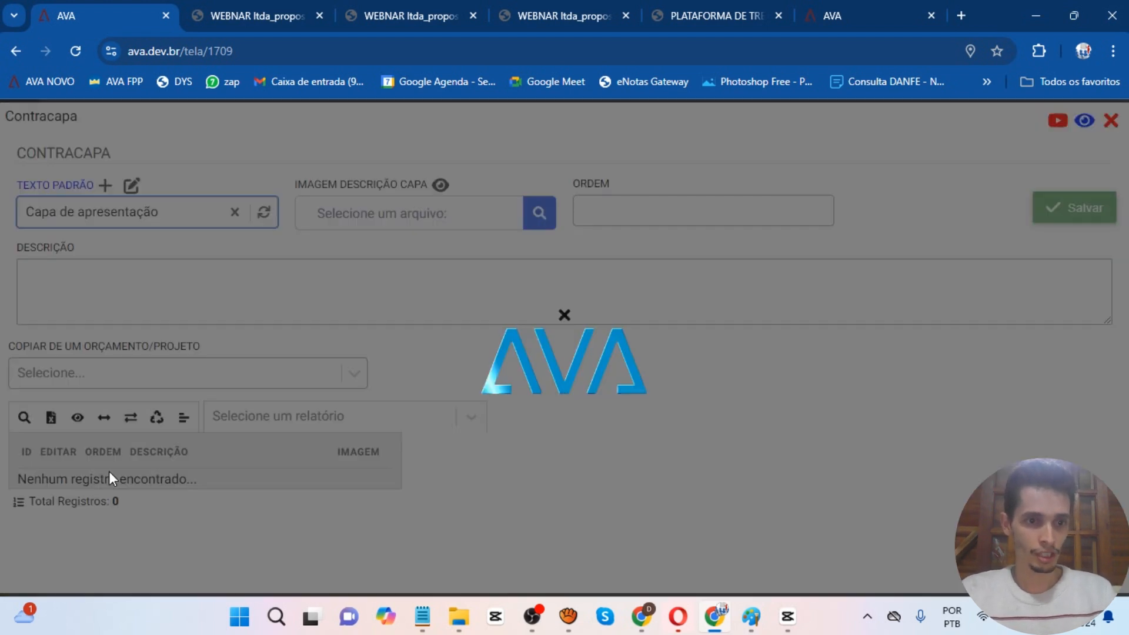
pyautogui.click(1072, 213)
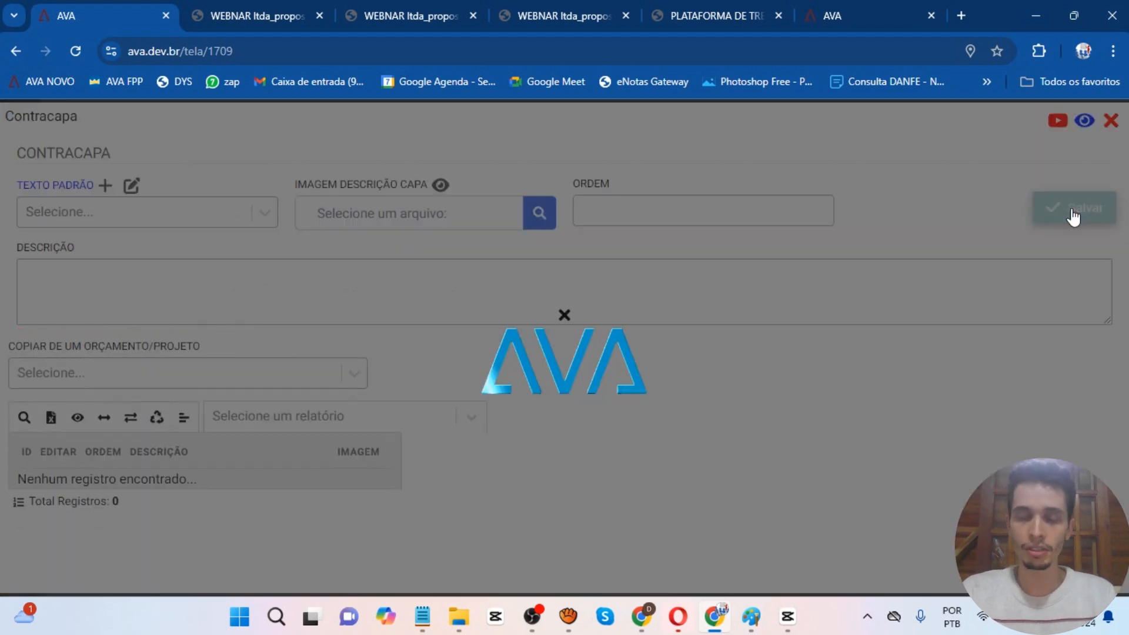
pyautogui.click(1097, 134)
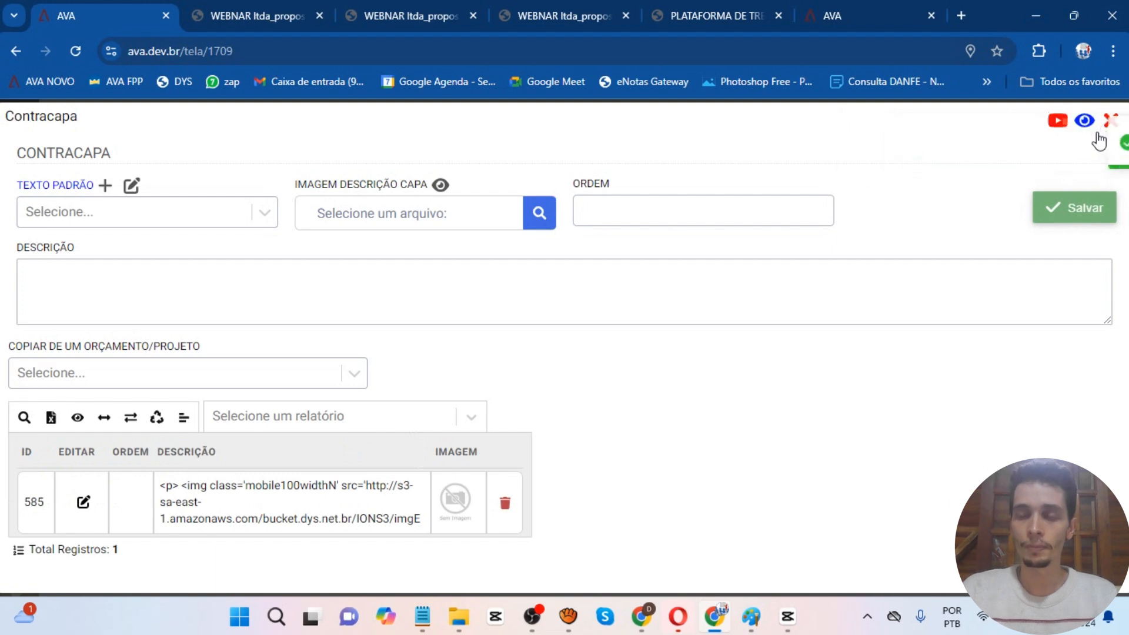
pyautogui.click(1111, 120)
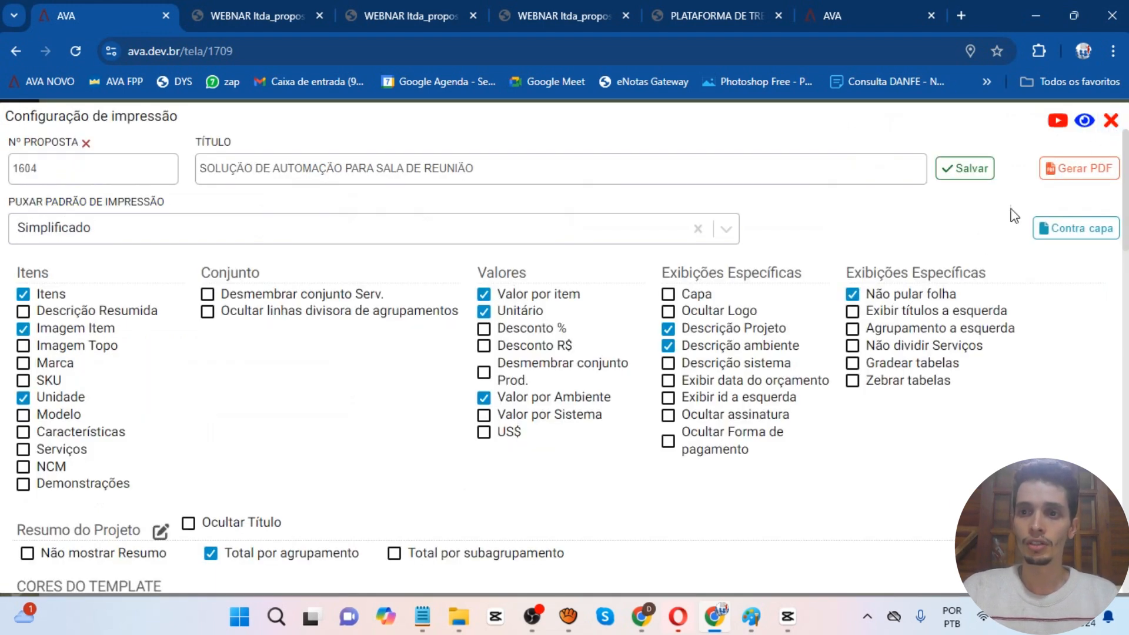
# - Generate the proposal PDF again and review the presentation cover, project description and item pages
pyautogui.click(1059, 172)
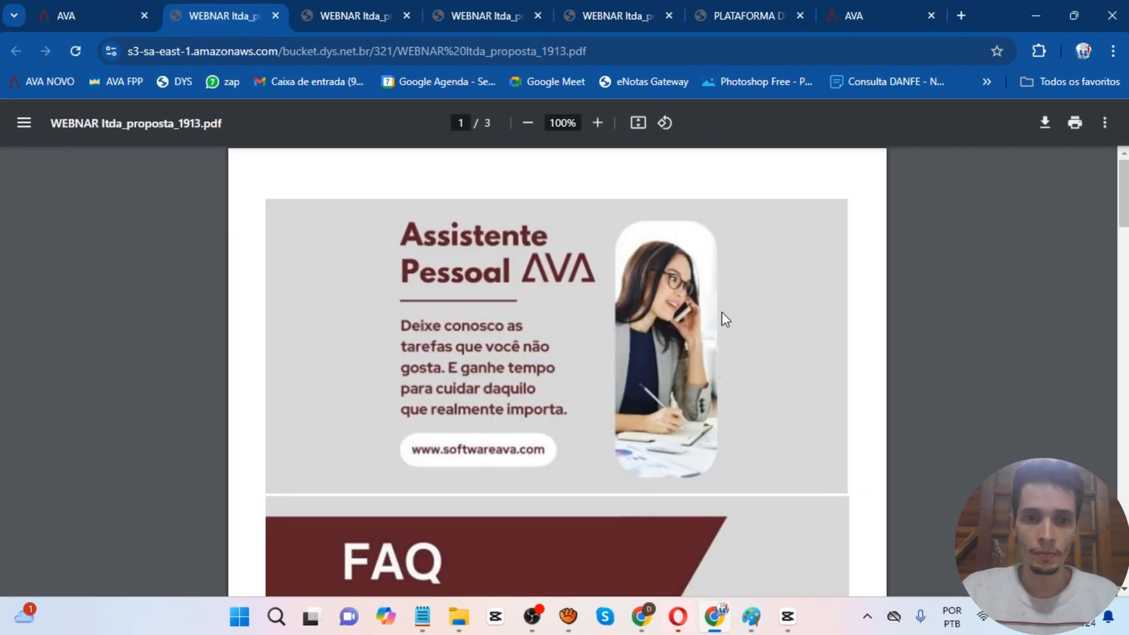
pyautogui.scroll(-4, 721, 318)
pyautogui.scroll(-8, 722, 312)
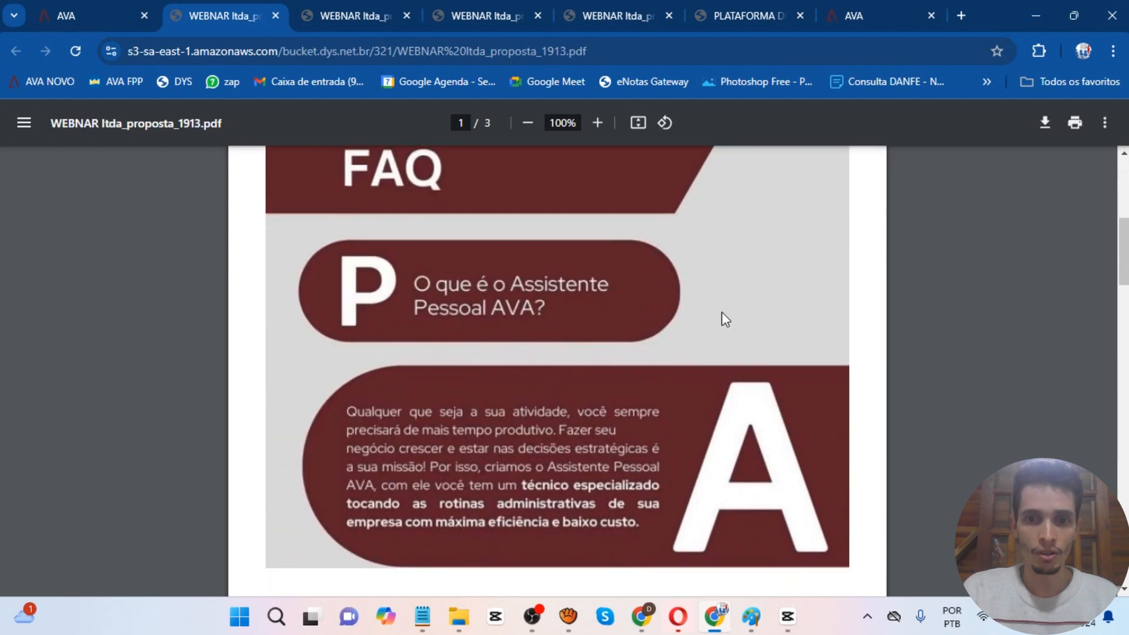
pyautogui.scroll(-3, 723, 318)
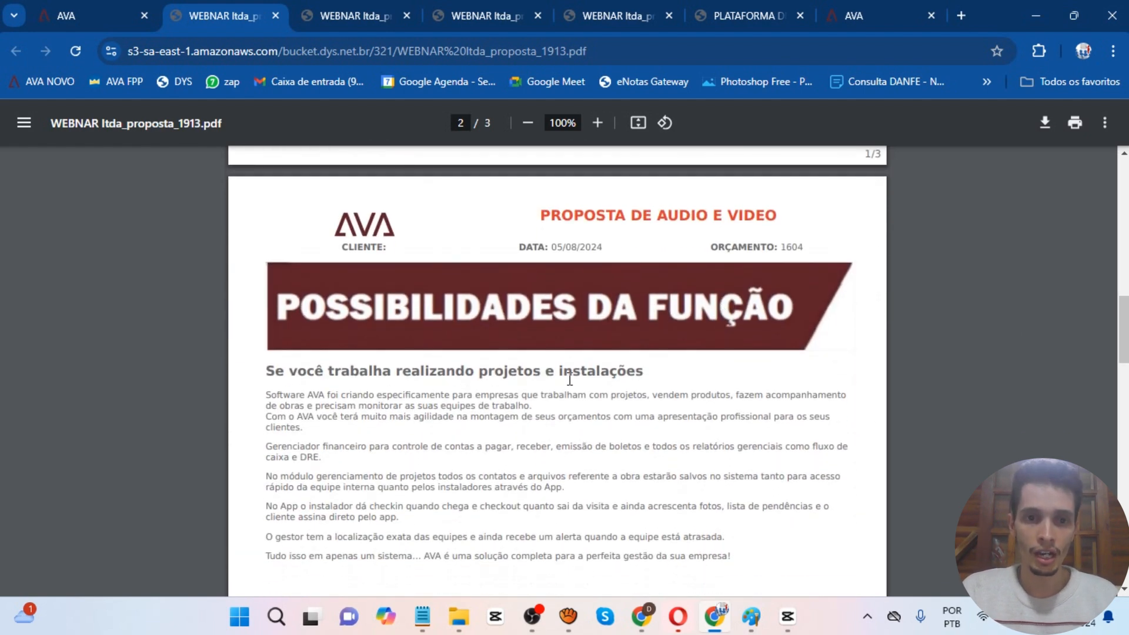
pyautogui.scroll(-2, 570, 378)
pyautogui.scroll(2, 569, 379)
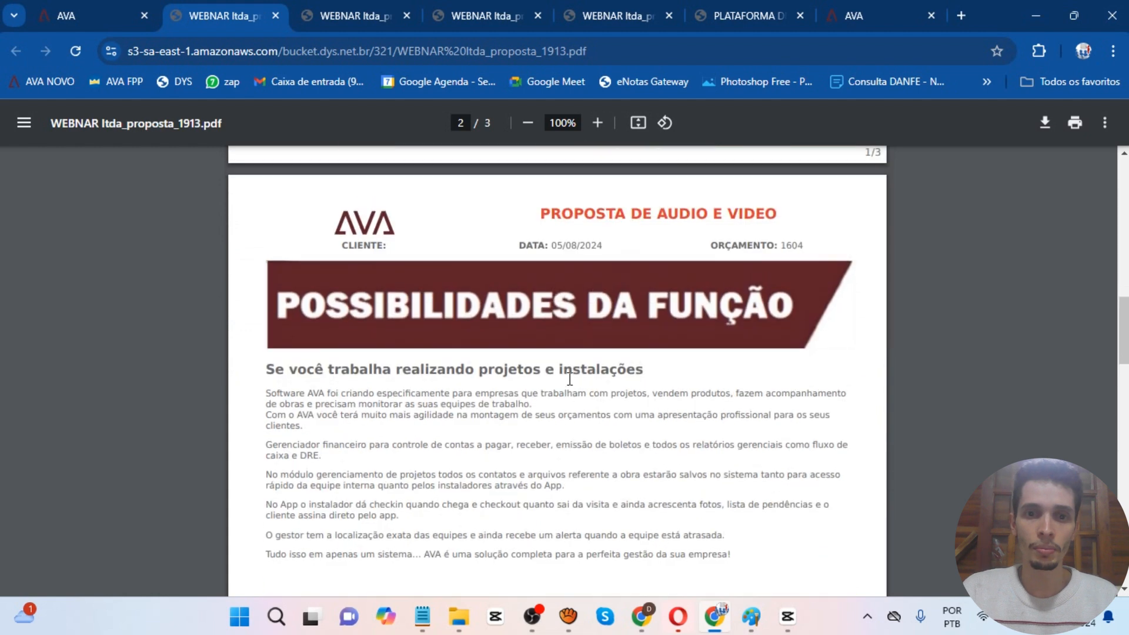
pyautogui.scroll(-8, 570, 379)
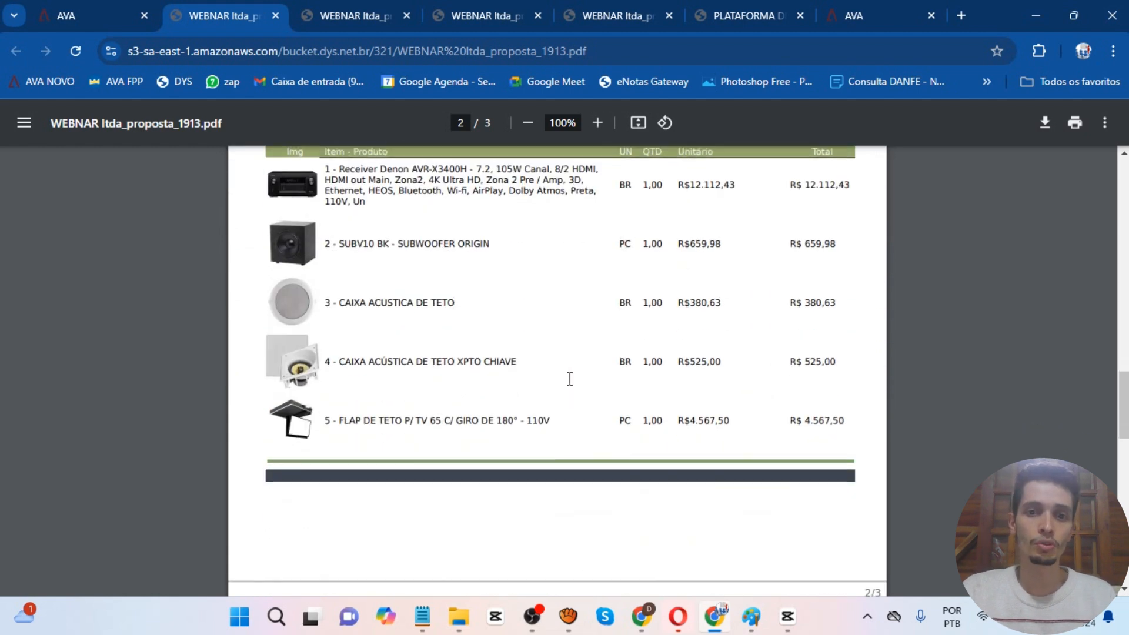
pyautogui.scroll(5, 570, 378)
pyautogui.scroll(3, 570, 379)
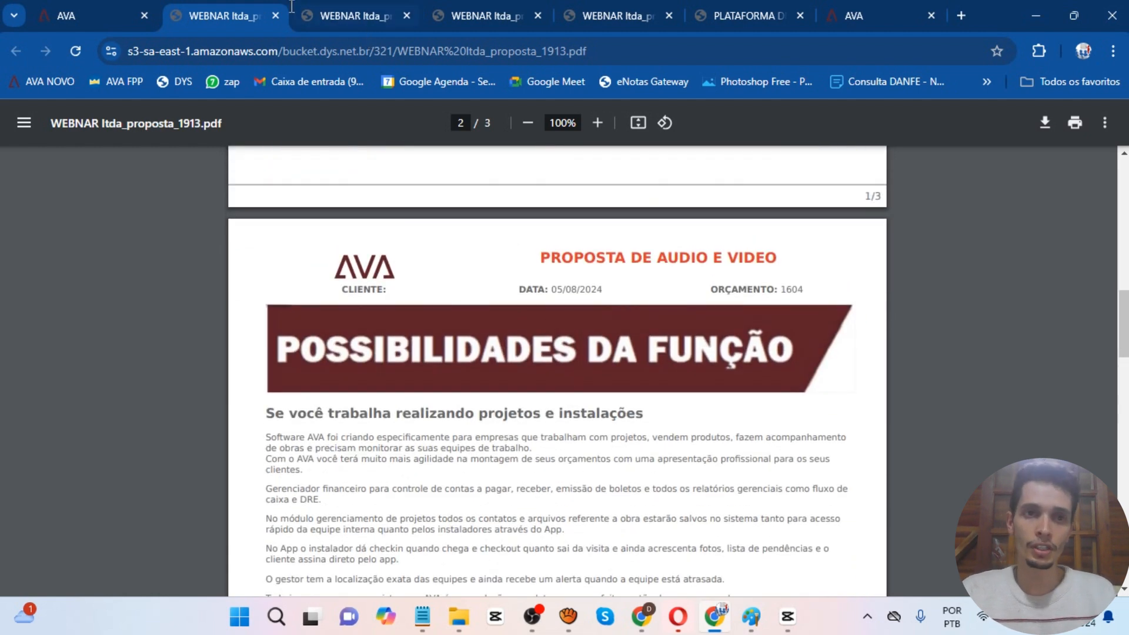
# - Go back to the print configuration and search its options for "pular"
pyautogui.click(106, 6)
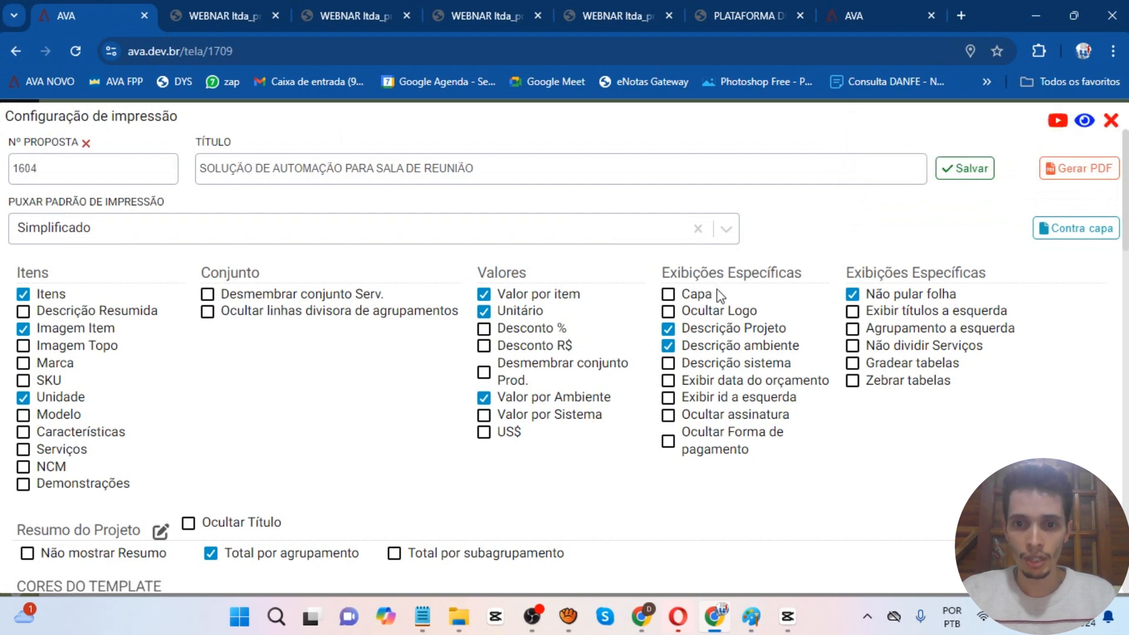
pyautogui.hotkey('ctrl', 'f')
pyautogui.write('pular')
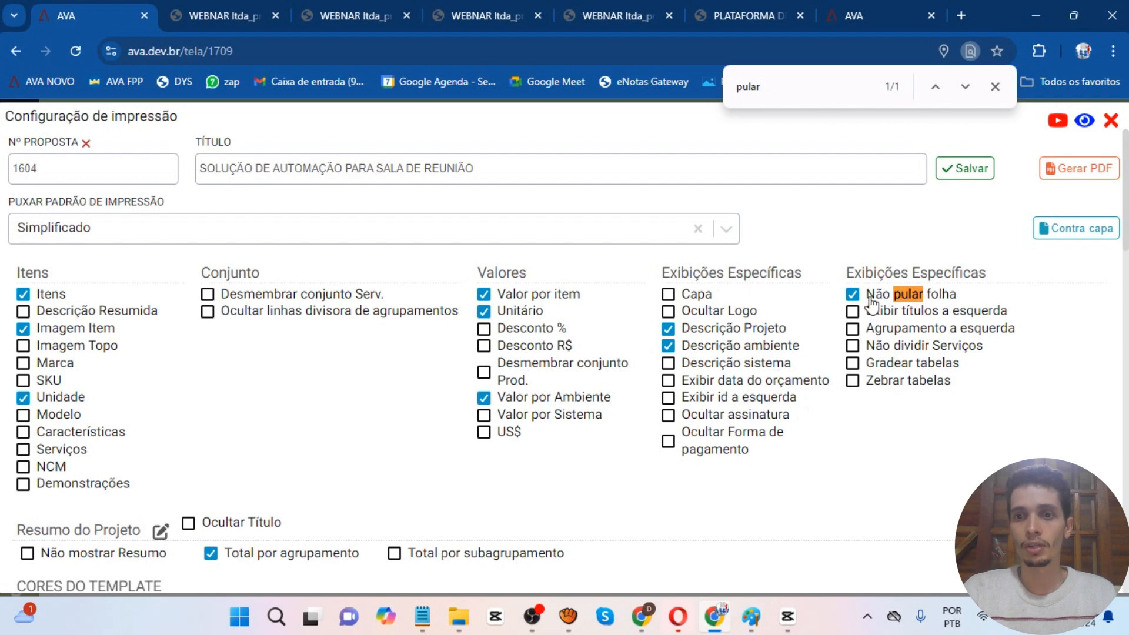
# - Turn off the "Não pular folha" option, save the print configuration and generate the proposal PDF
pyautogui.click(964, 168)
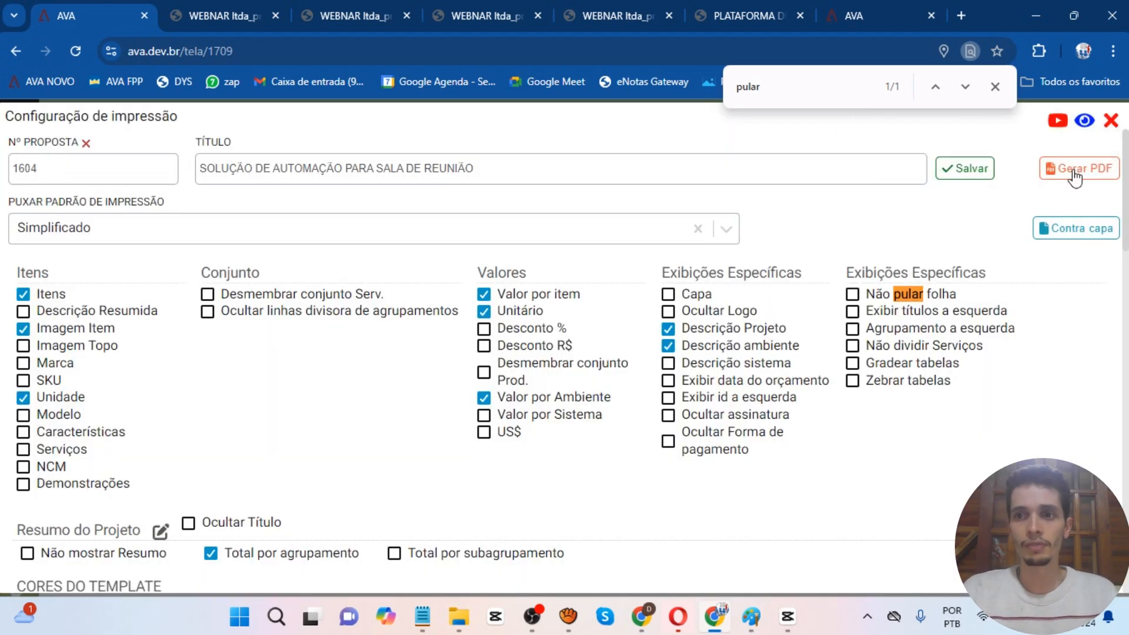
pyautogui.click(1073, 171)
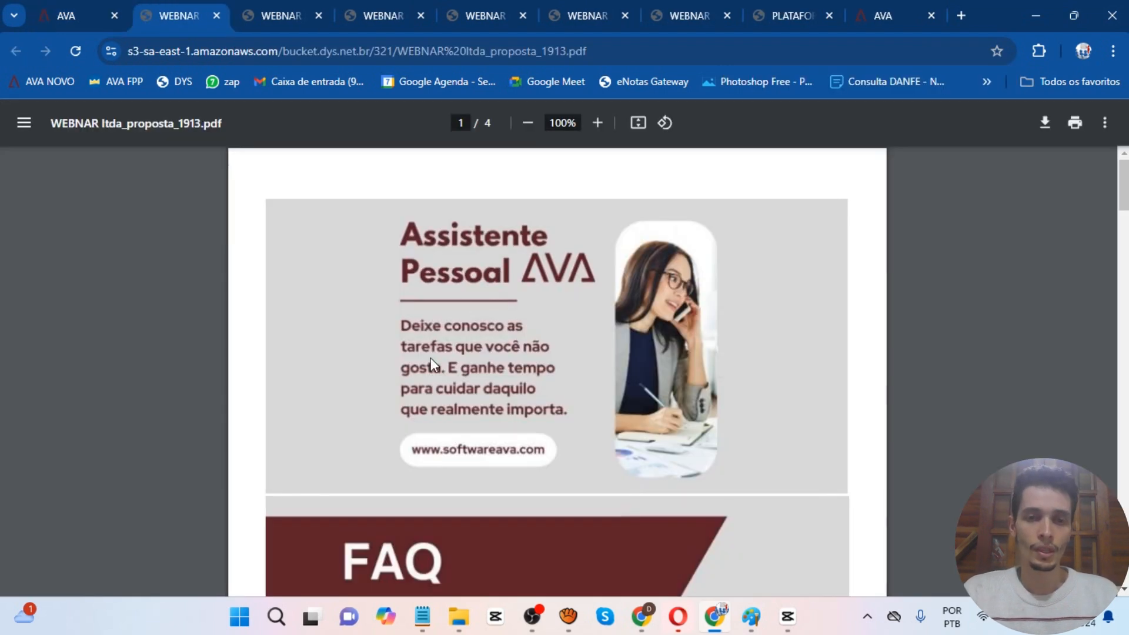
# - Examine the page breaks across the cover, project description, items and payment pages, and the heading above the client reviews
pyautogui.scroll(-3, 432, 360)
pyautogui.scroll(-15, 432, 363)
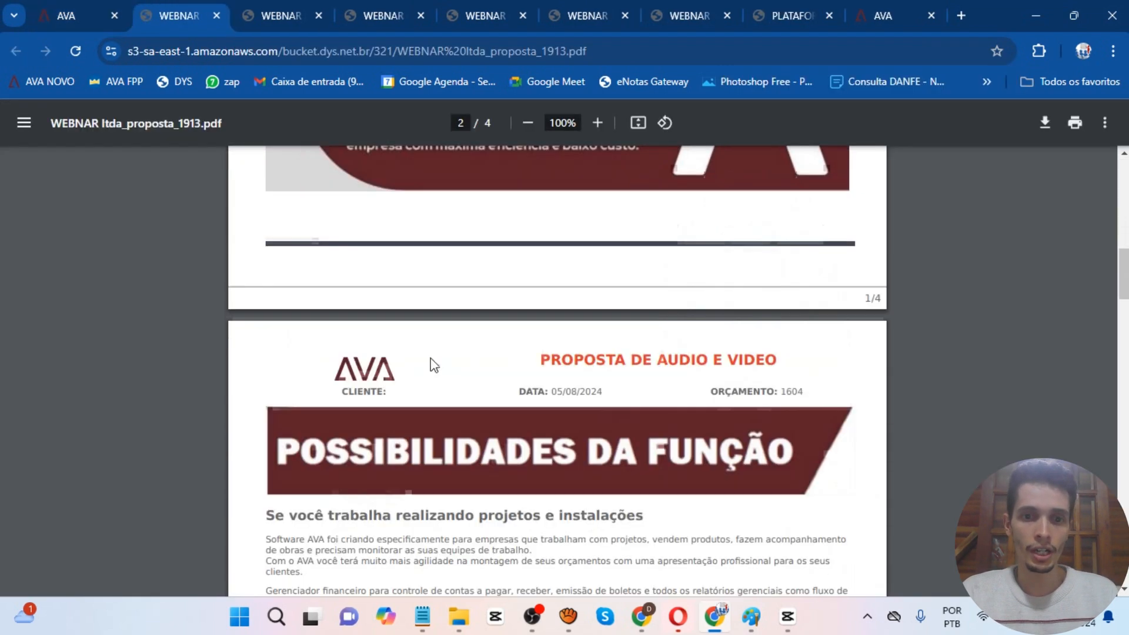
pyautogui.scroll(-2, 430, 359)
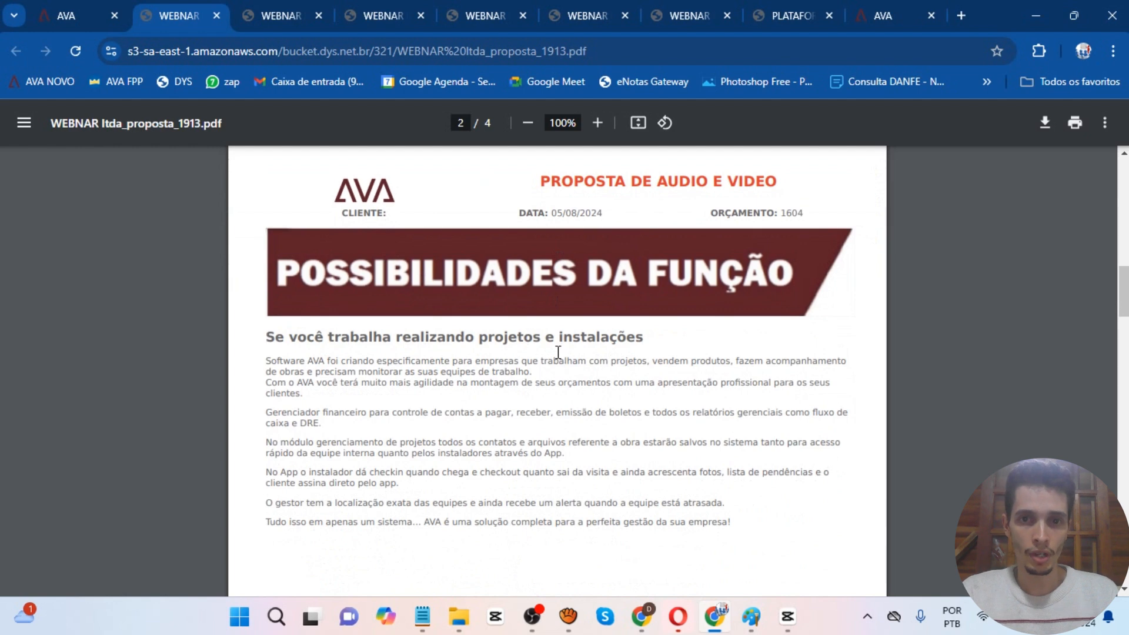
pyautogui.scroll(-1, 557, 352)
pyautogui.scroll(-13, 588, 389)
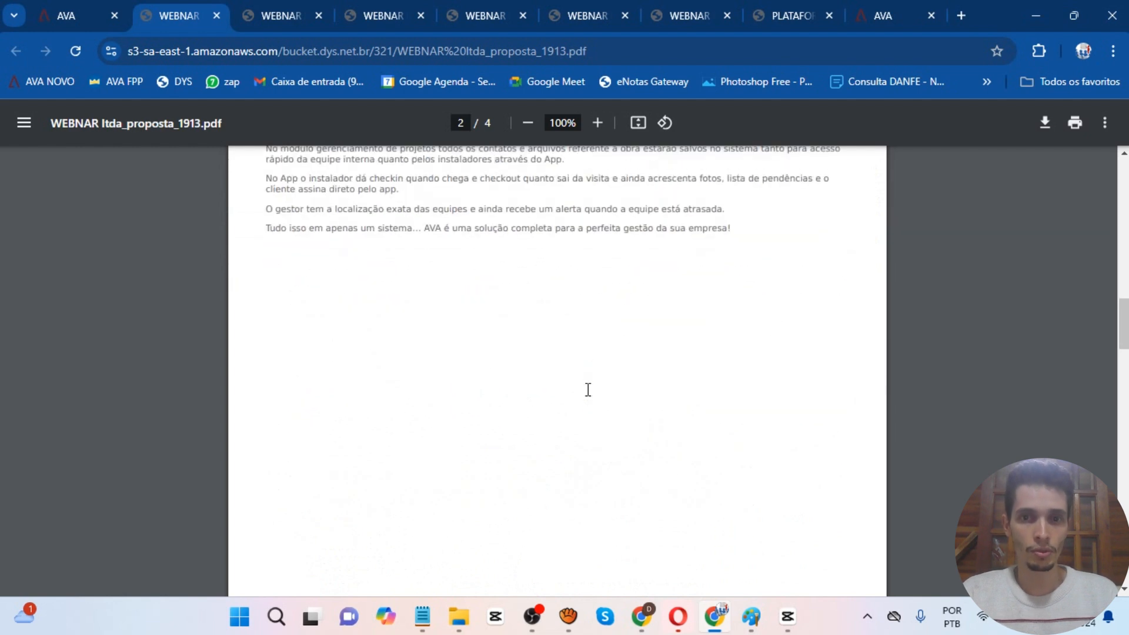
pyautogui.scroll(-14, 588, 390)
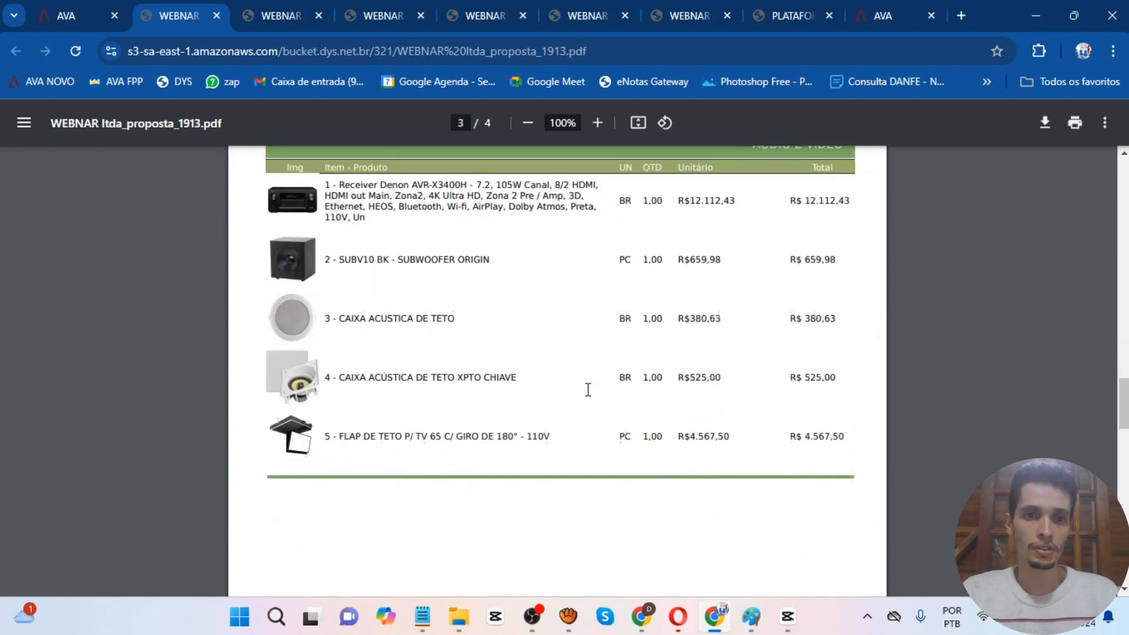
pyautogui.scroll(-7, 588, 390)
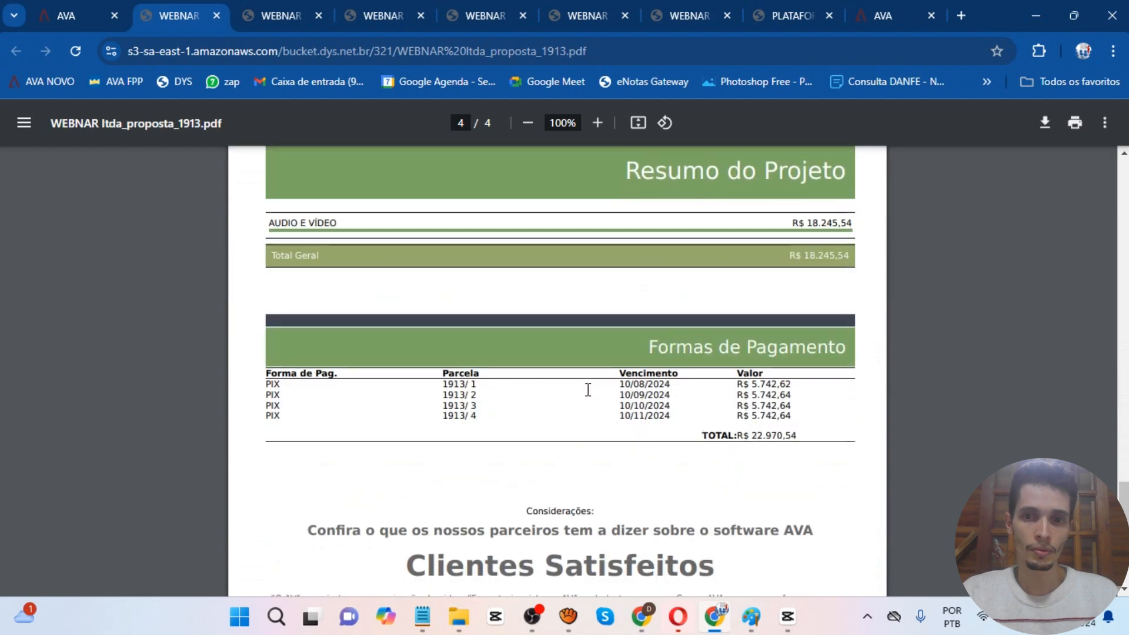
pyautogui.scroll(-2, 588, 390)
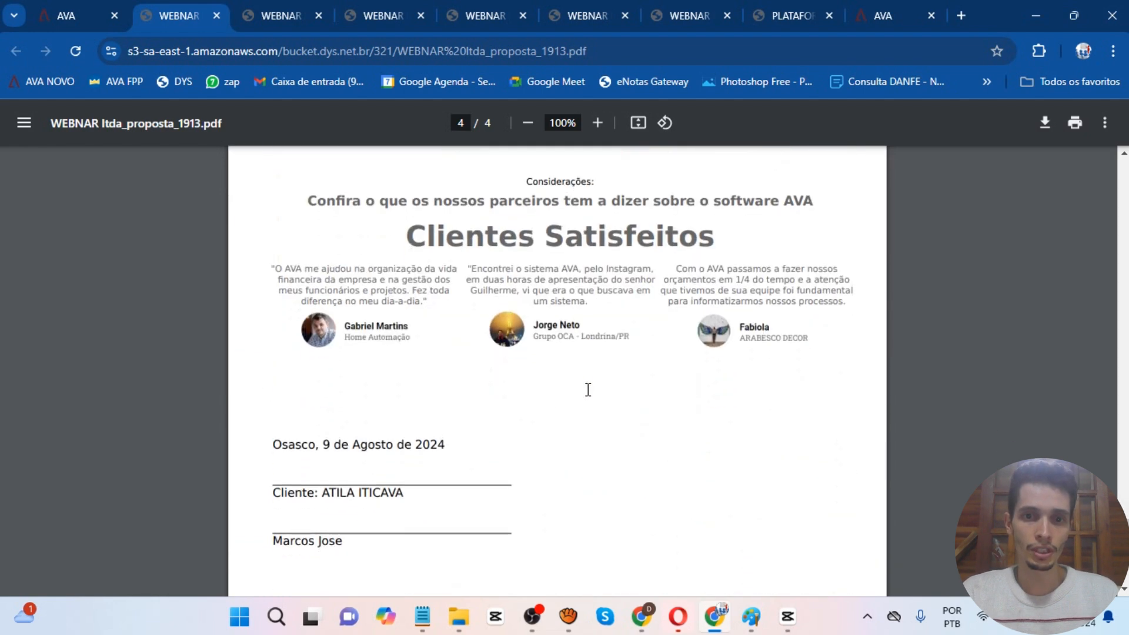
pyautogui.scroll(1, 508, 312)
pyautogui.scroll(3, 506, 311)
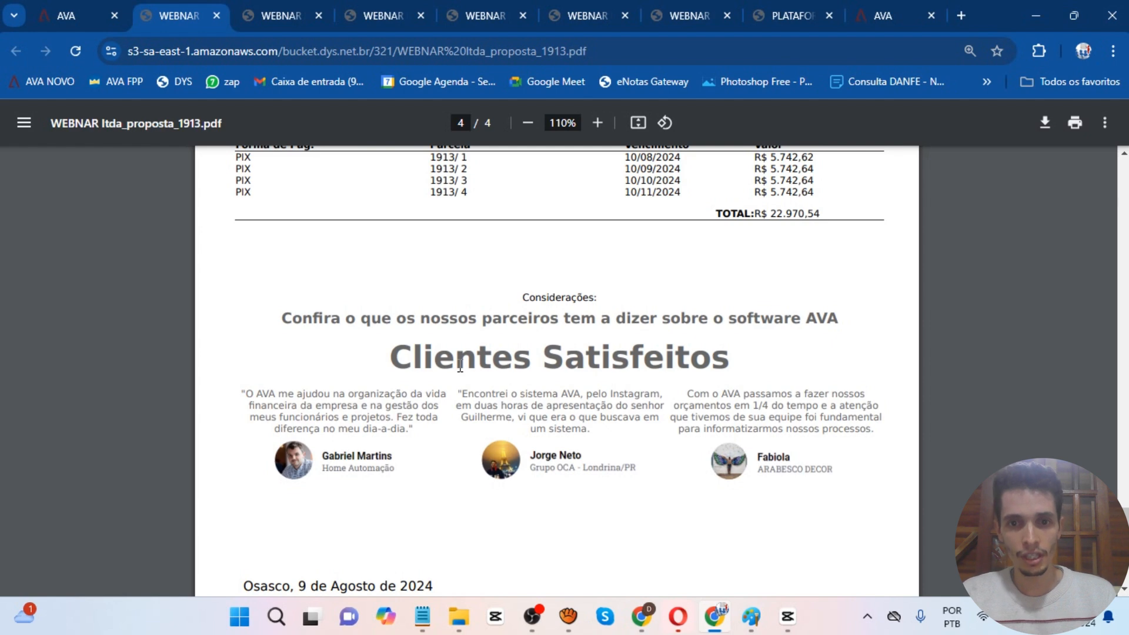
pyautogui.scroll(4, 436, 227)
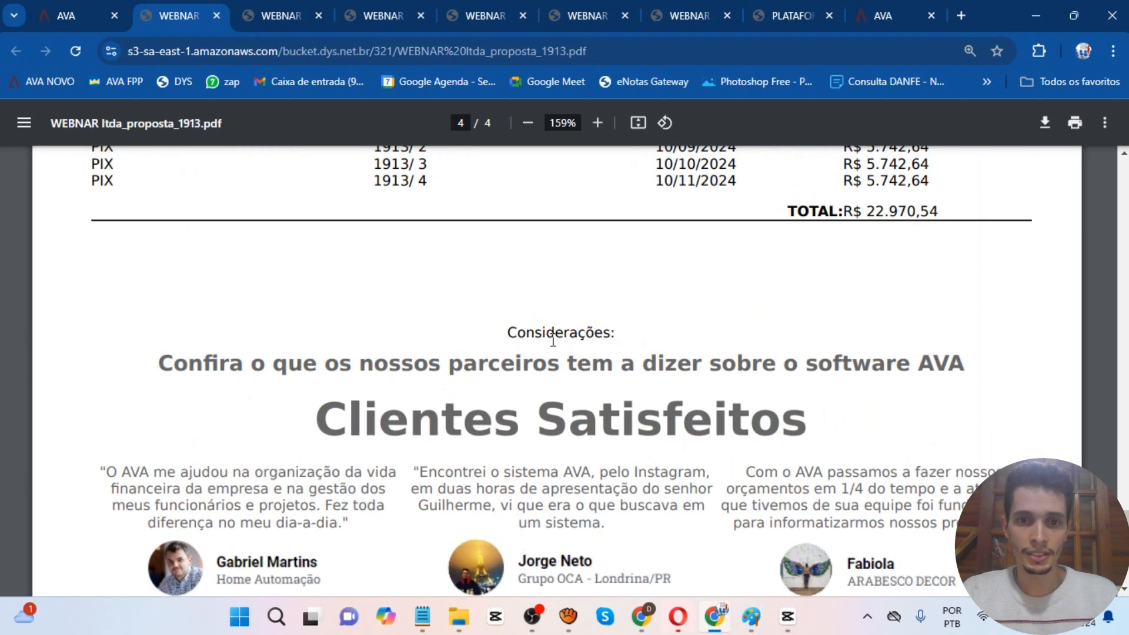
pyautogui.scroll(-4, 512, 350)
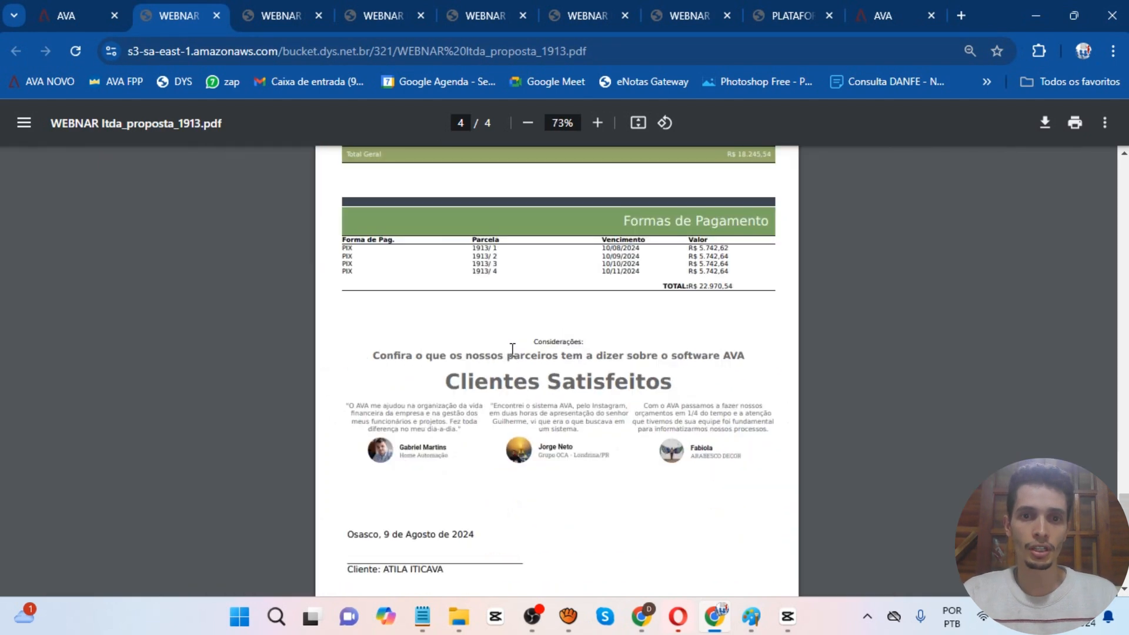
# - Return to the print configuration, enable "Ocultar Título" for the Considerações section and save
pyautogui.click(88, 7)
pyautogui.scroll(-5, 407, 336)
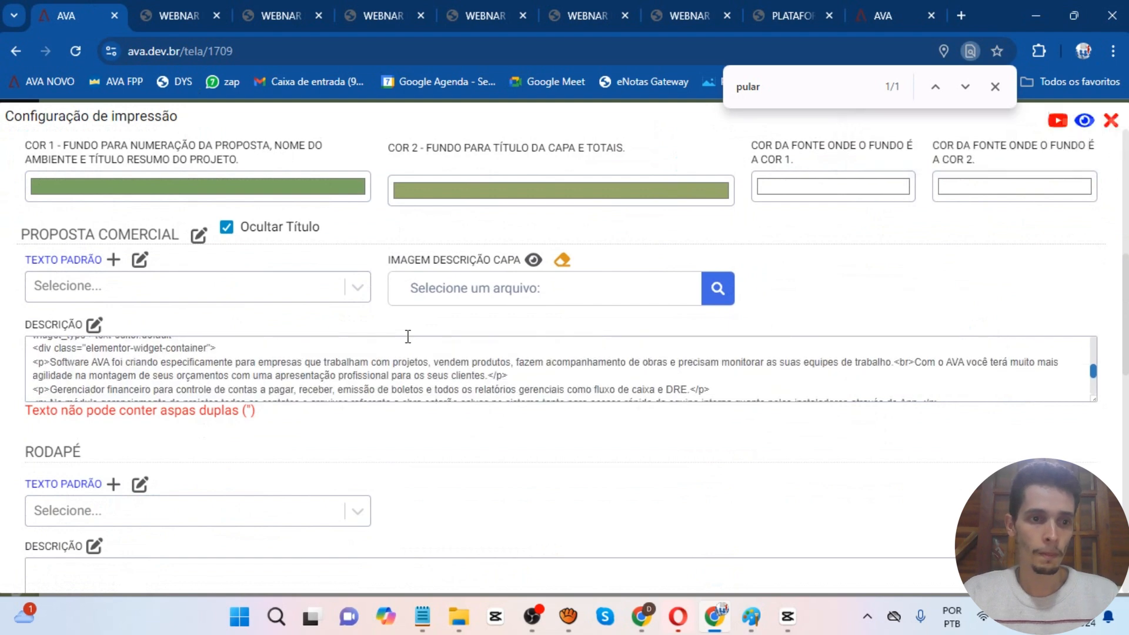
pyautogui.scroll(-3, 407, 336)
pyautogui.scroll(-10, 386, 480)
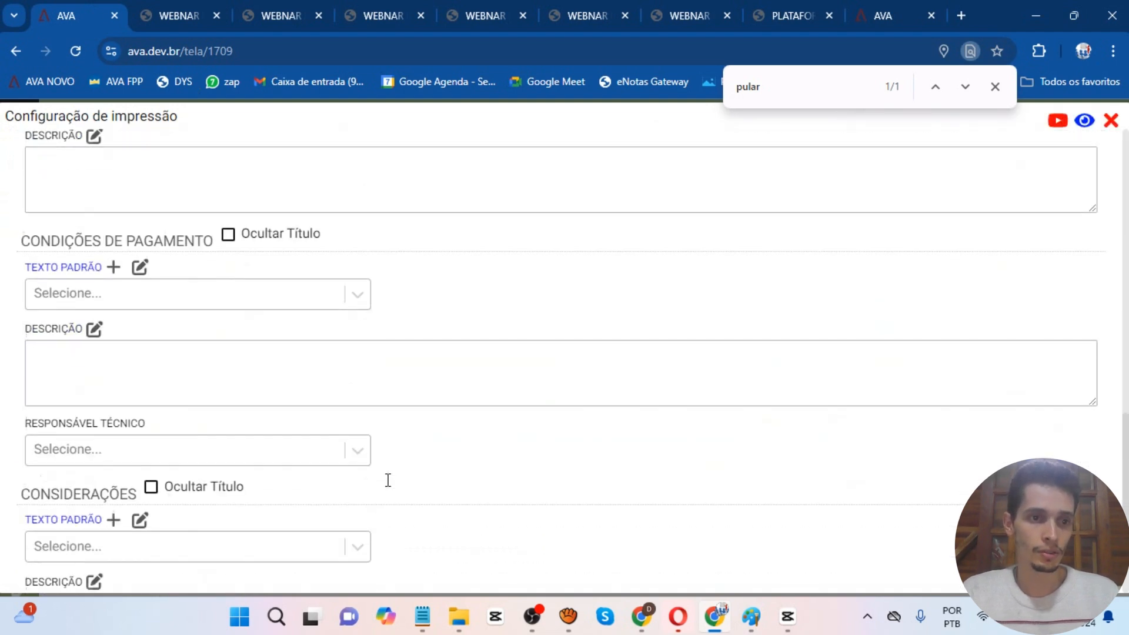
pyautogui.scroll(-4, 388, 480)
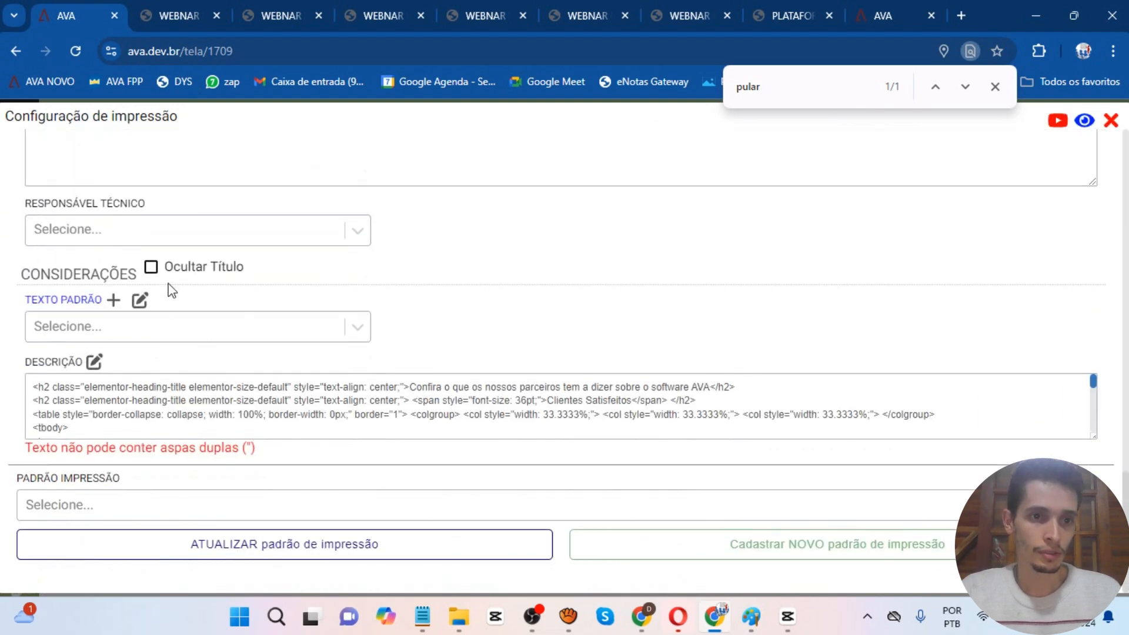
pyautogui.scroll(15, 693, 360)
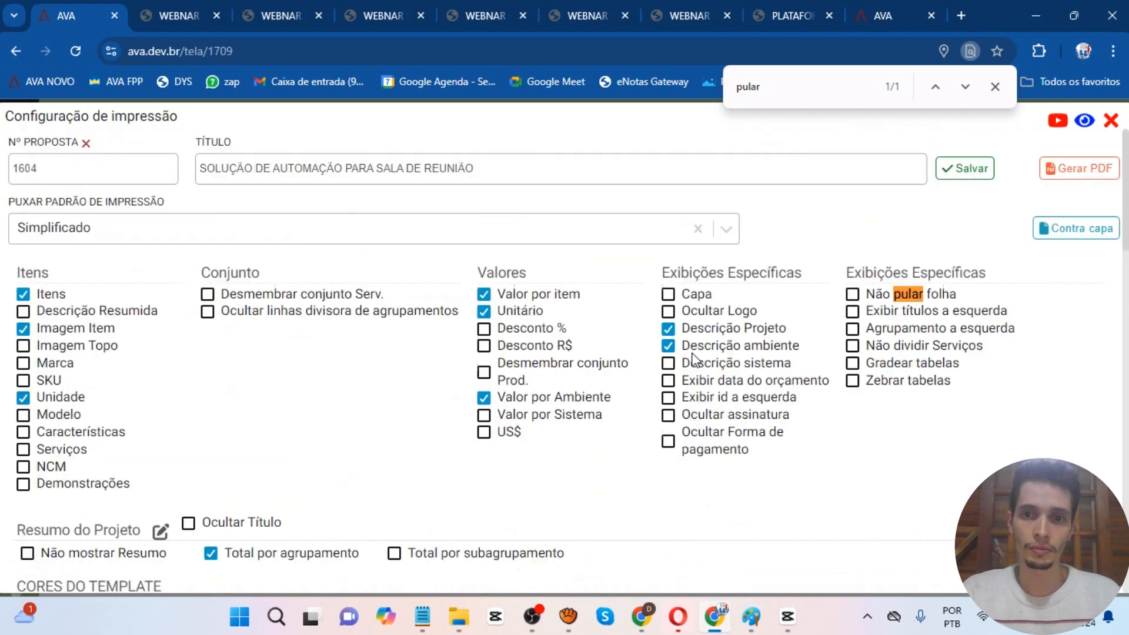
pyautogui.click(959, 171)
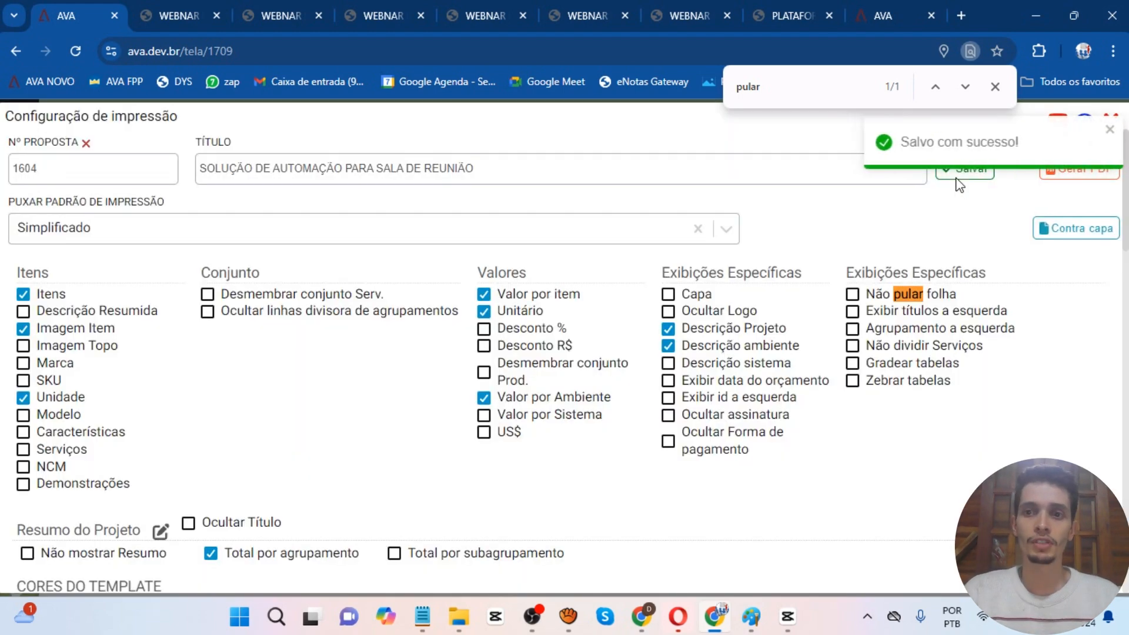
# - Generate the proposal PDF again and review the client reviews section and the pages back to the cover
pyautogui.click(1078, 168)
pyautogui.scroll(-20, 549, 403)
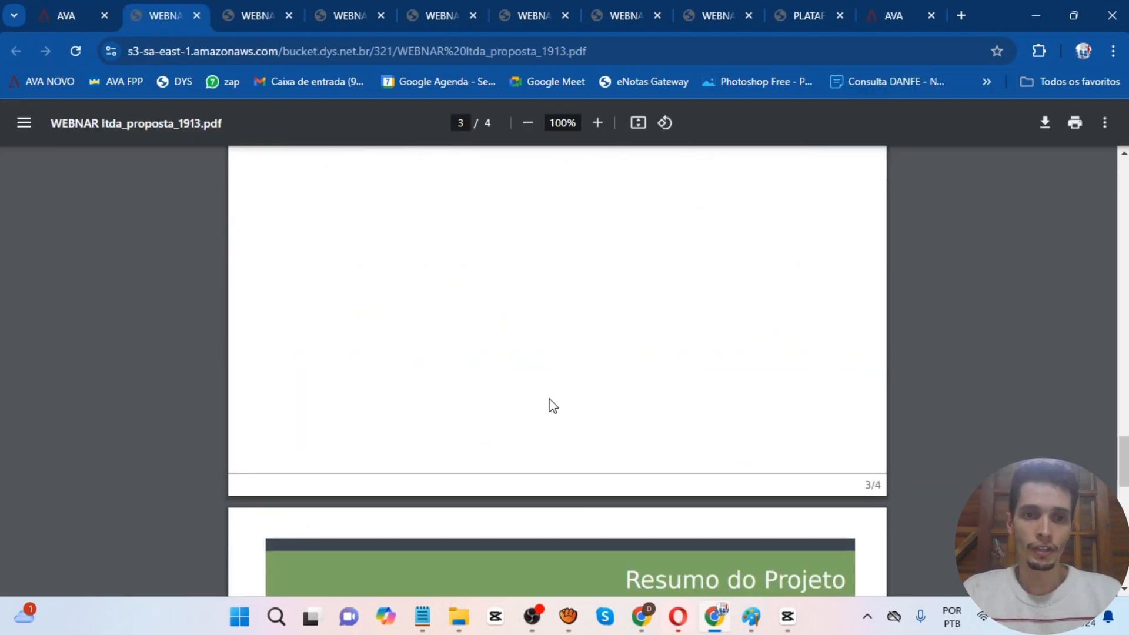
pyautogui.scroll(-1, 551, 405)
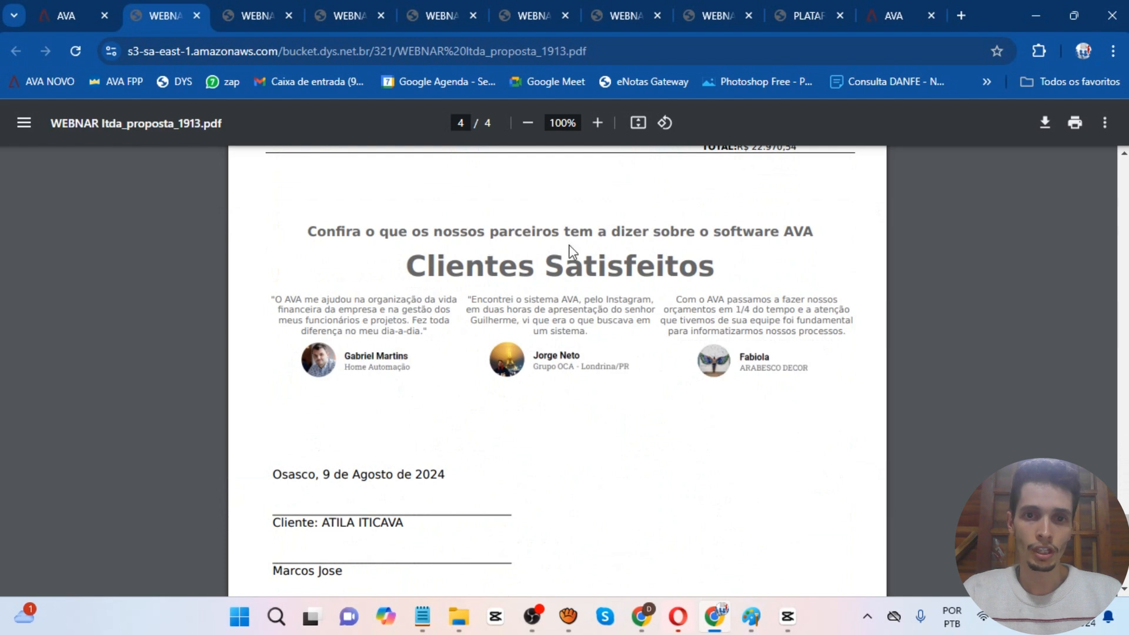
pyautogui.scroll(1, 569, 250)
pyautogui.scroll(-2, 549, 209)
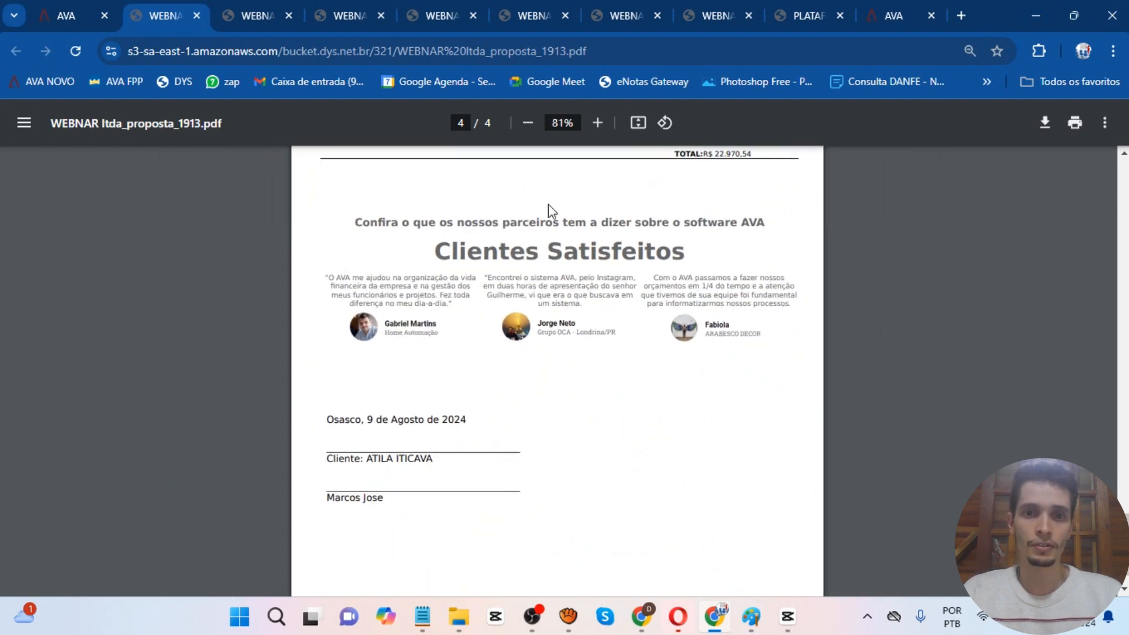
pyautogui.scroll(15, 548, 203)
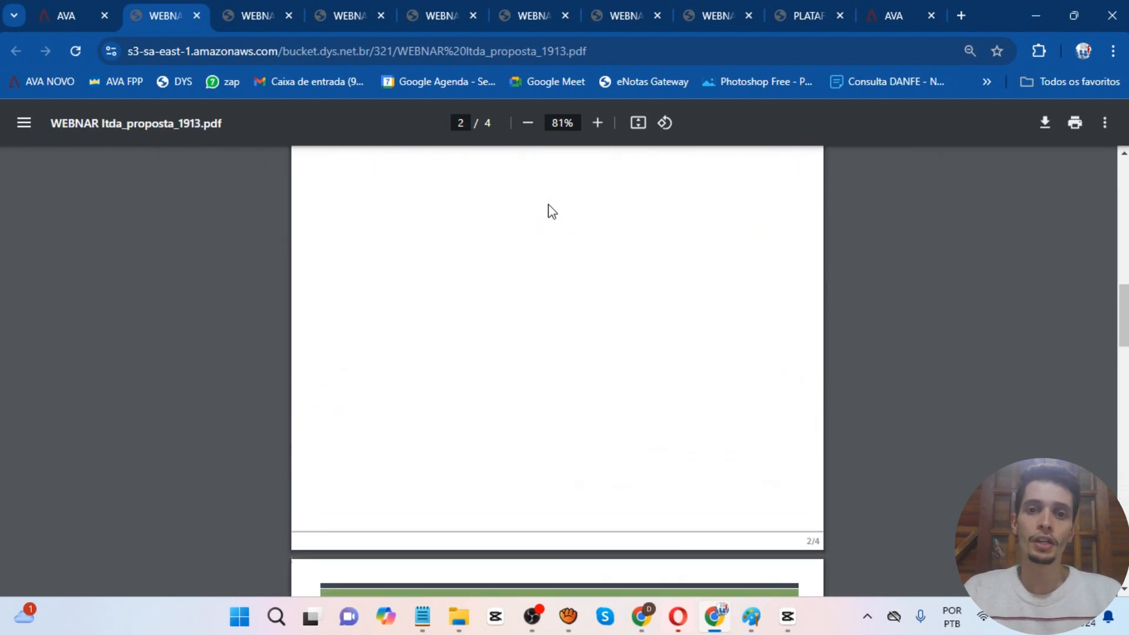
pyautogui.scroll(10, 551, 212)
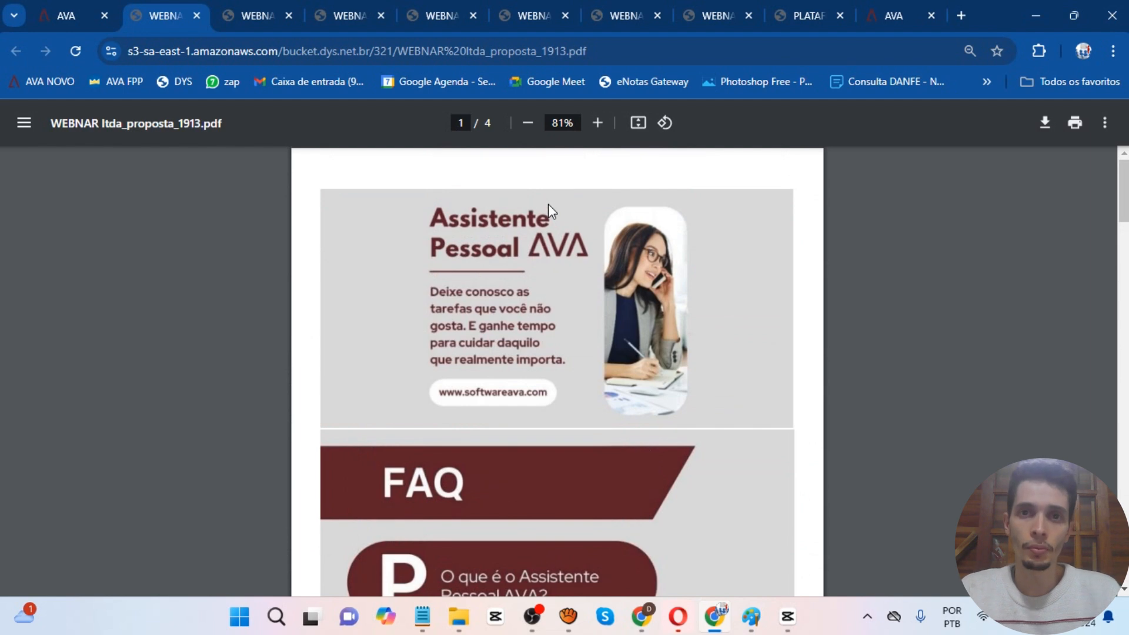